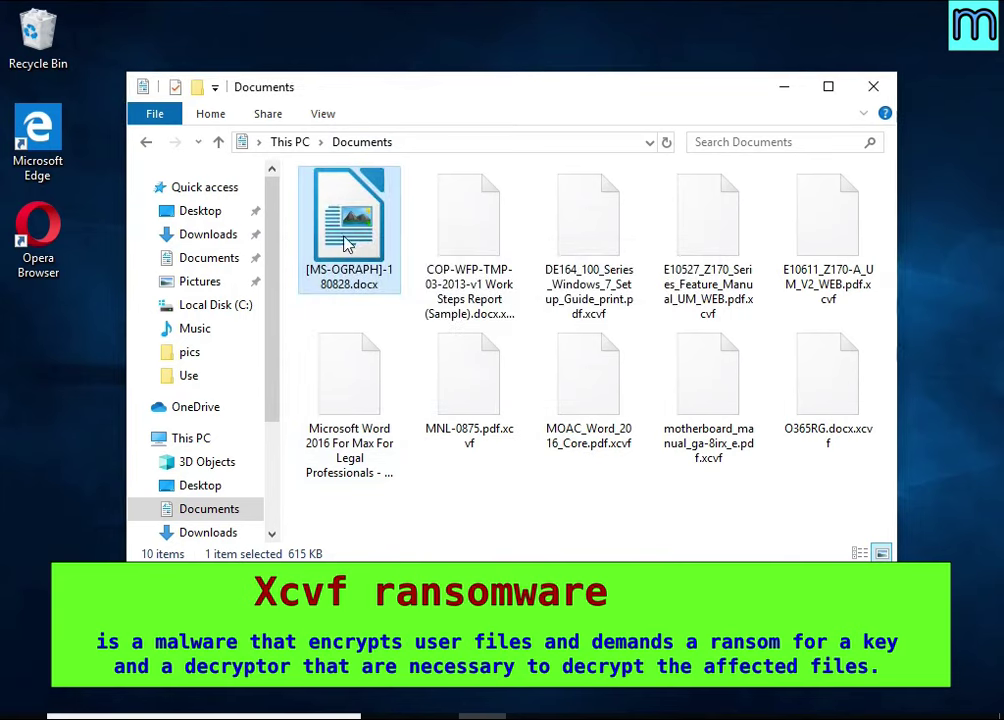
- Try to open [MS-OGRAPH]-180828.docx in LibreOffice, letting it attempt a repair of the file
double_click(340, 180)
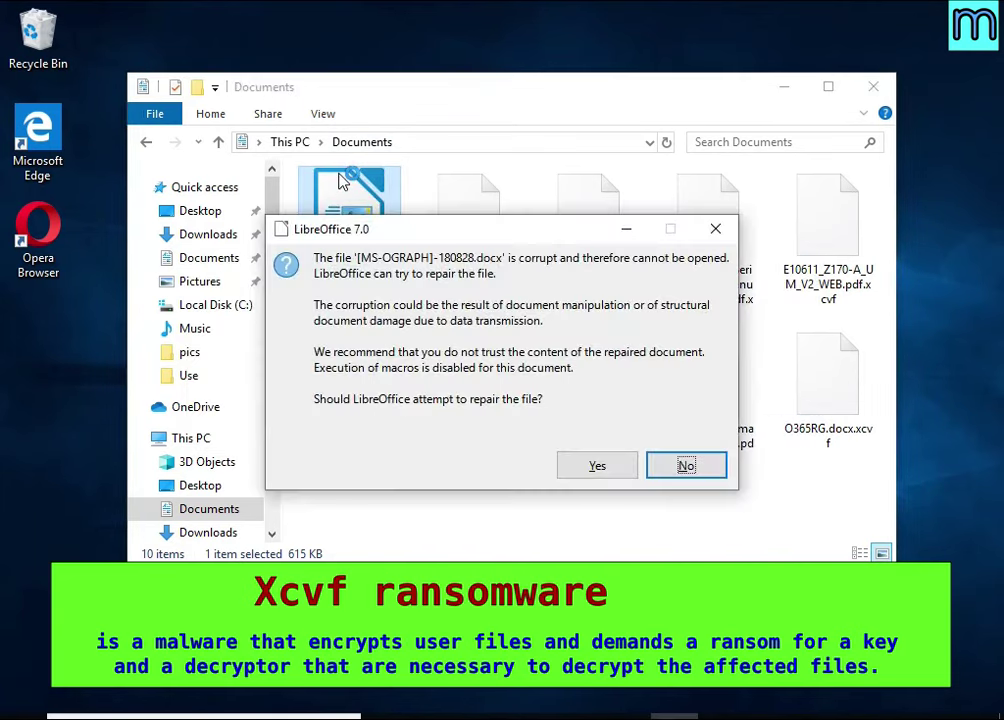
double_click(536, 257)
click(595, 467)
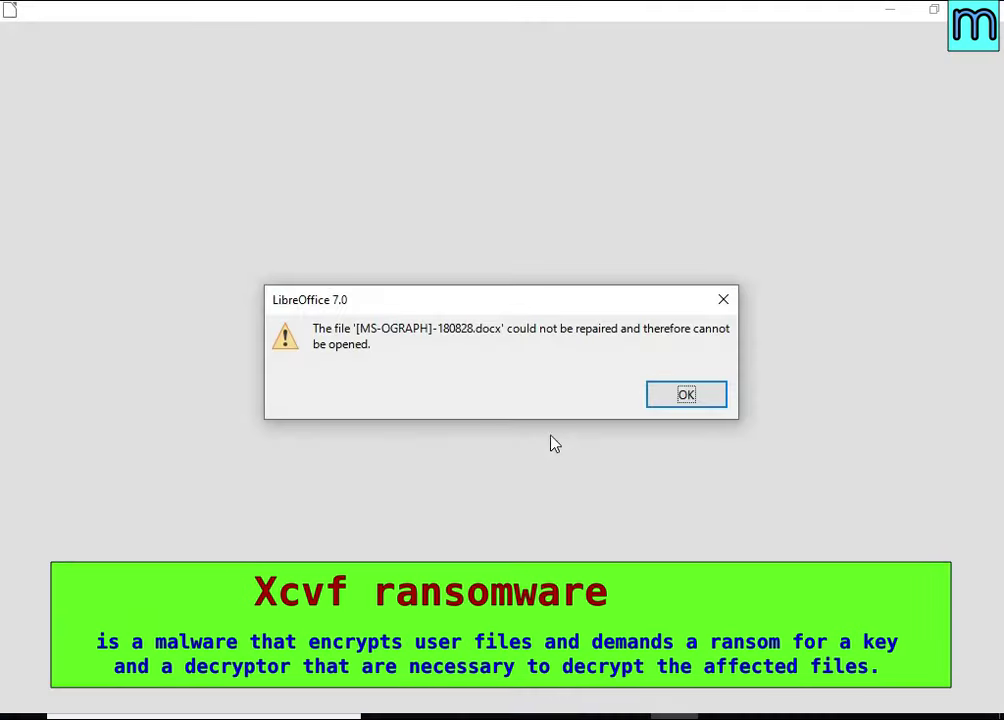
drag(516, 352, 650, 419)
click(672, 395)
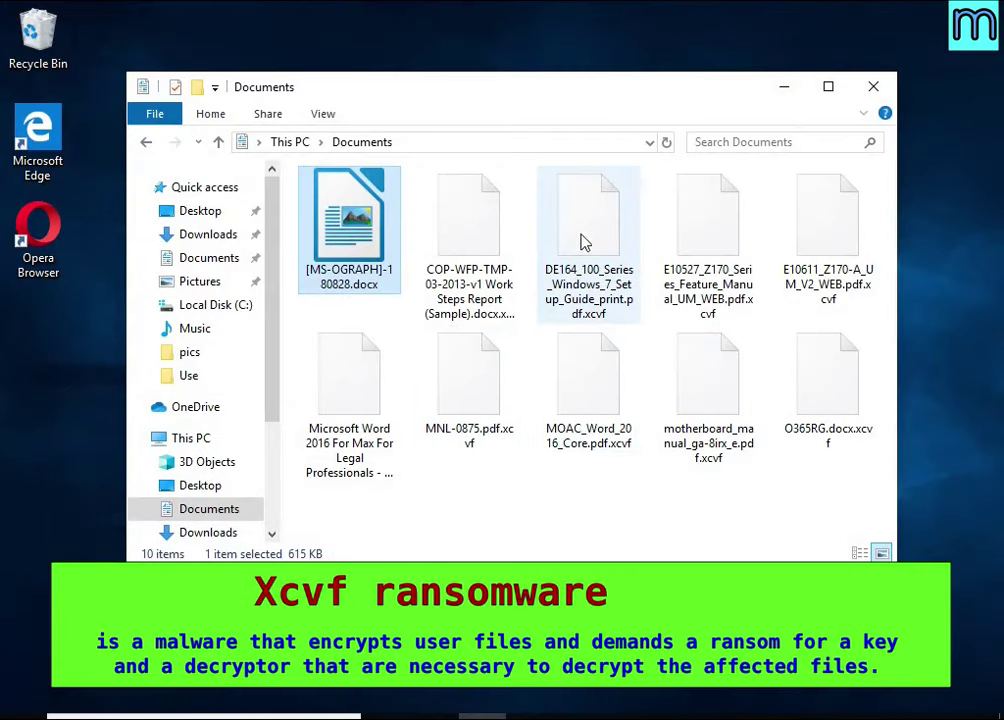
- Rename the DE164_100_Series_Windows_7_Setup_Guide_print file, removing the .xcvf extension so that its name ends in .pdf
right_click(578, 192)
click(708, 420)
key(End)
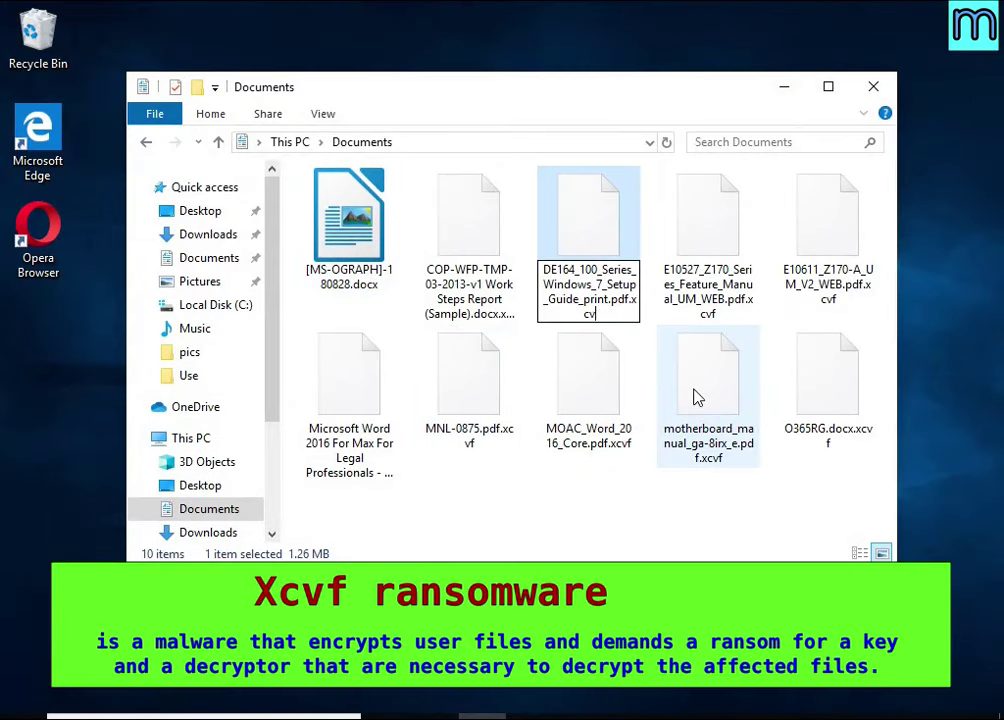
key(BackSpace)
key(BackSpace)
key(BackSpace)
key(BackSpace)
key(Return)
click(587, 372)
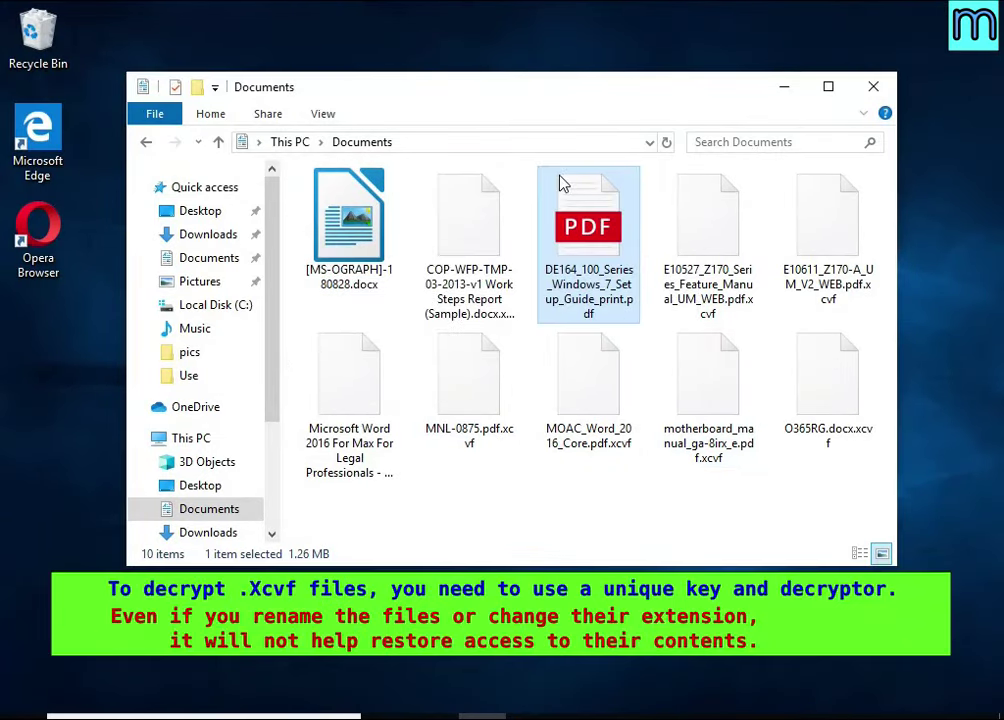
- Check the file type in the properties of DE164_100_Series_Windows_7_Setup_Guide_print.pdf, and try to view the PDF in Microsoft Edge
right_click(560, 182)
click(619, 463)
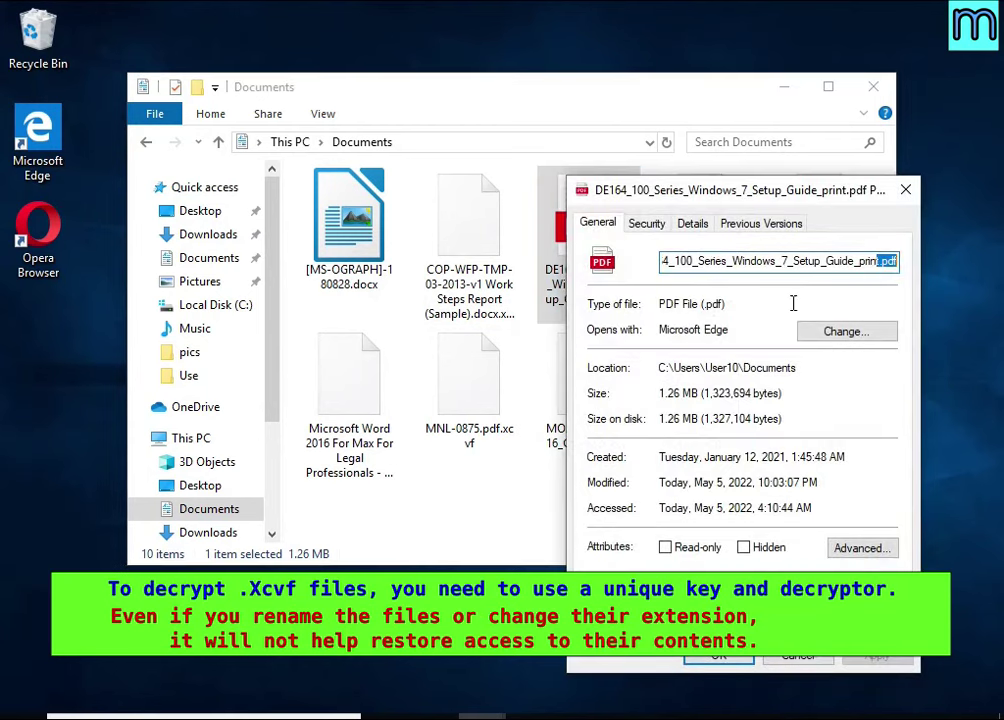
double_click(668, 303)
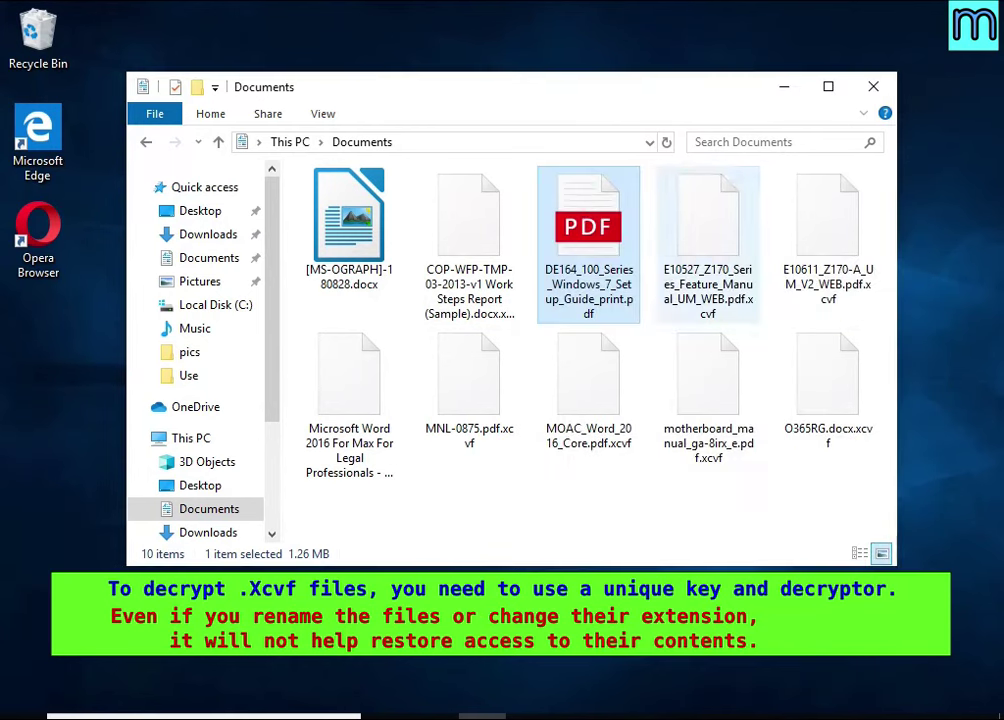
double_click(571, 200)
click(415, 314)
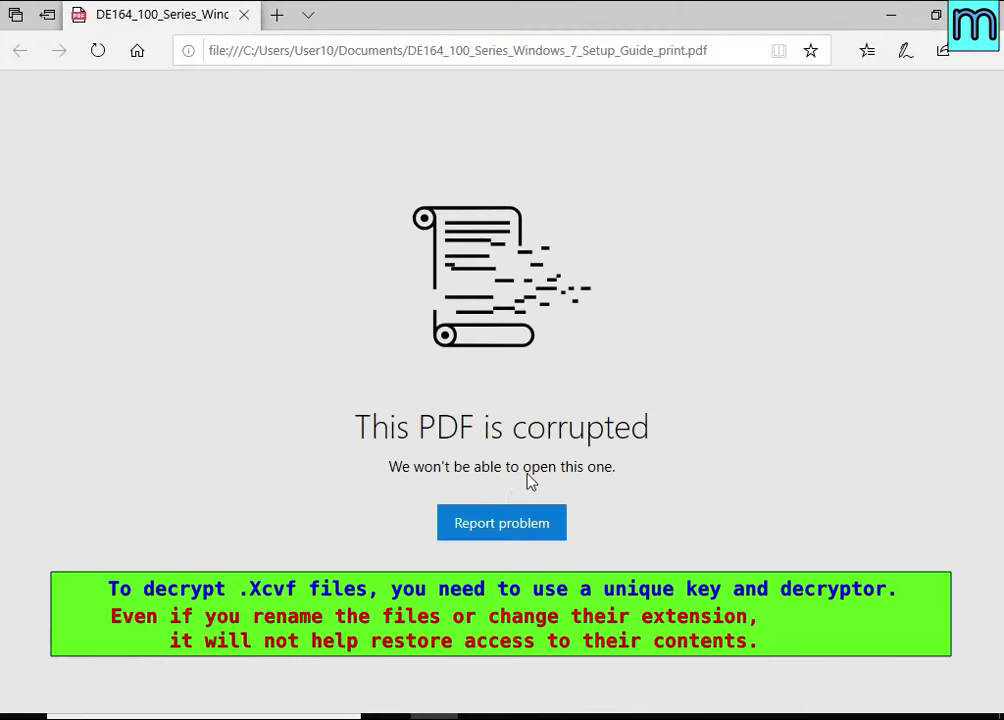
click(980, 14)
- Go to the Pictures folder and try to open the encrypted Chrysanthemum.jpg.xcvf and Desert.jpg.xcvf images
click(200, 281)
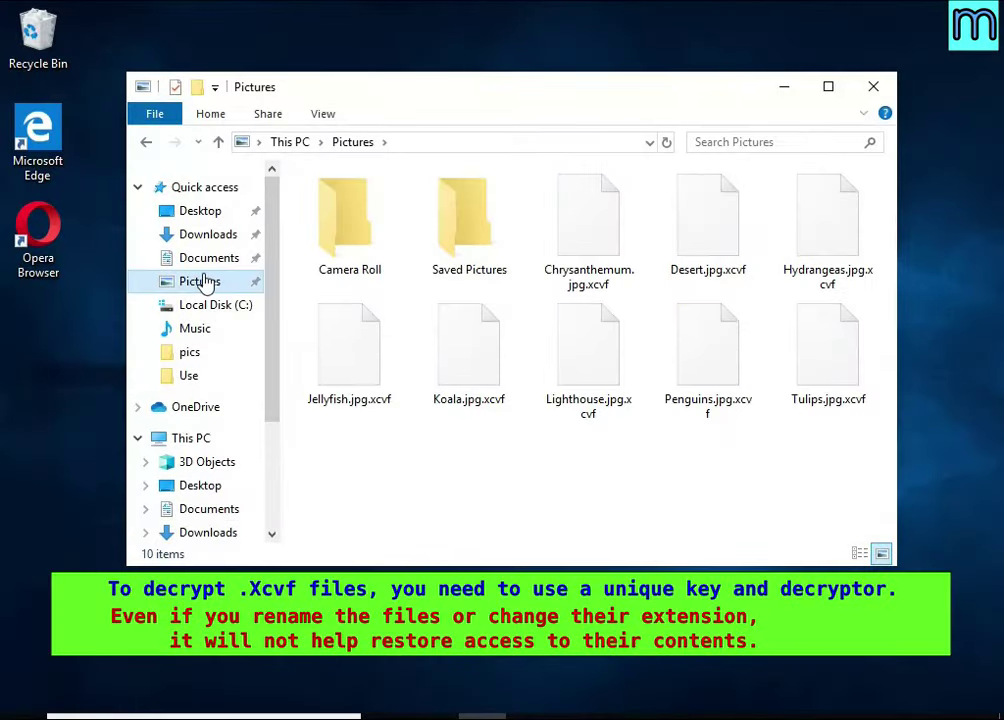
double_click(605, 217)
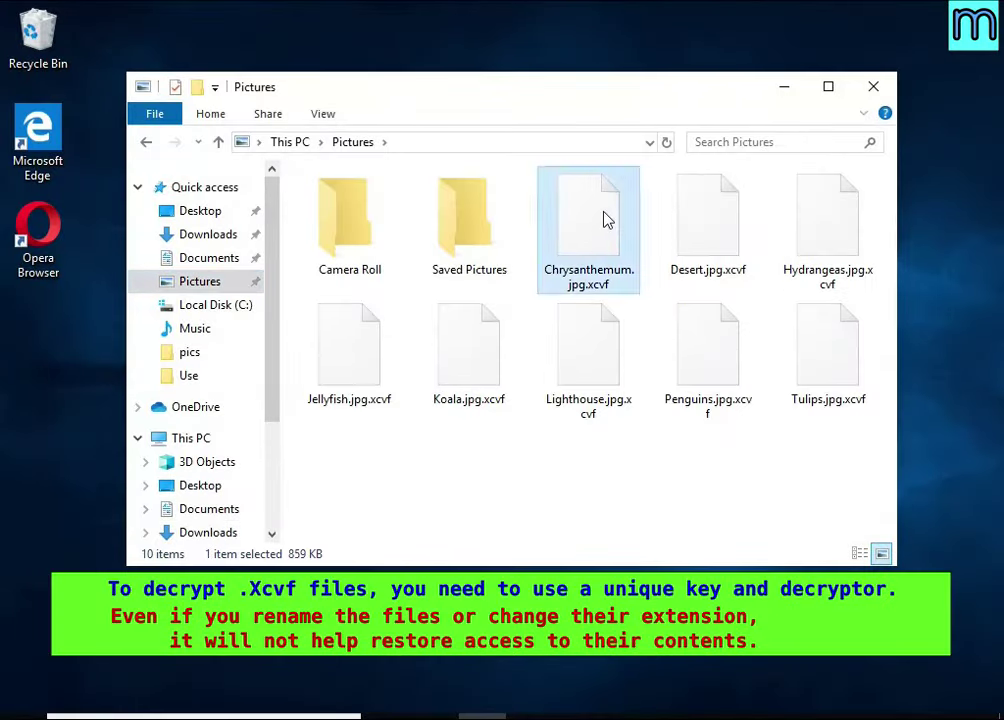
click(708, 224)
double_click(708, 224)
- Rename Hydrangeas.jpg.xcvf in the Pictures folder to Hydrangeas.jpg, accepting the extension change
right_click(822, 213)
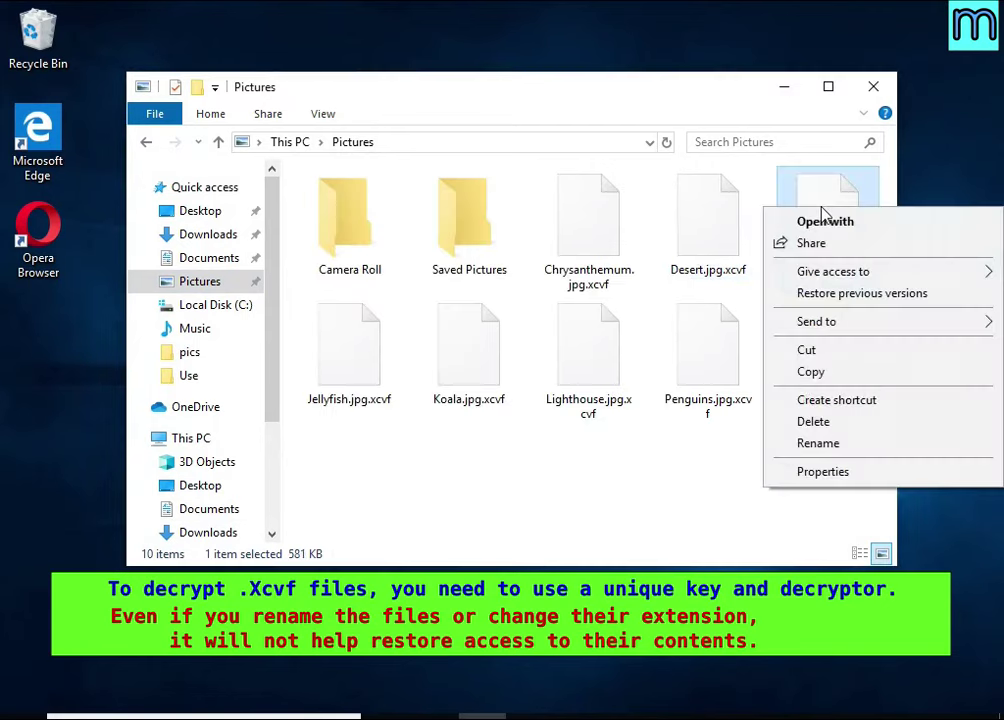
click(872, 444)
key(End)
key(BackSpace)
key(BackSpace)
key(BackSpace)
key(BackSpace)
key(BackSpace)
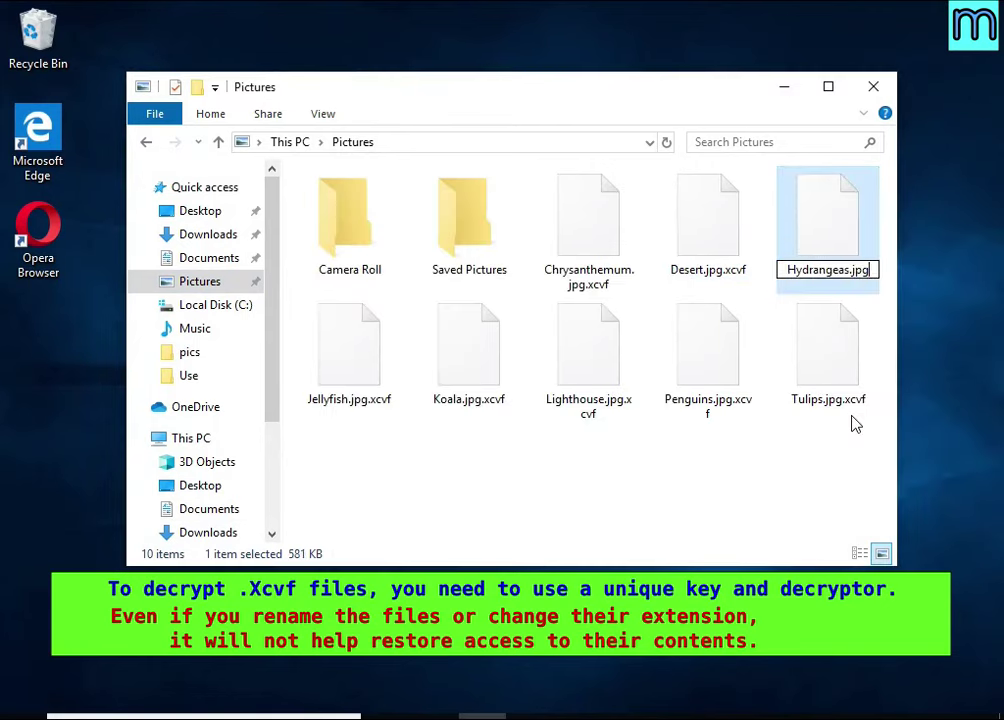
key(Return)
click(590, 372)
- Try to view Hydrangeas.jpg with the Photos app, and close the viewer
double_click(825, 210)
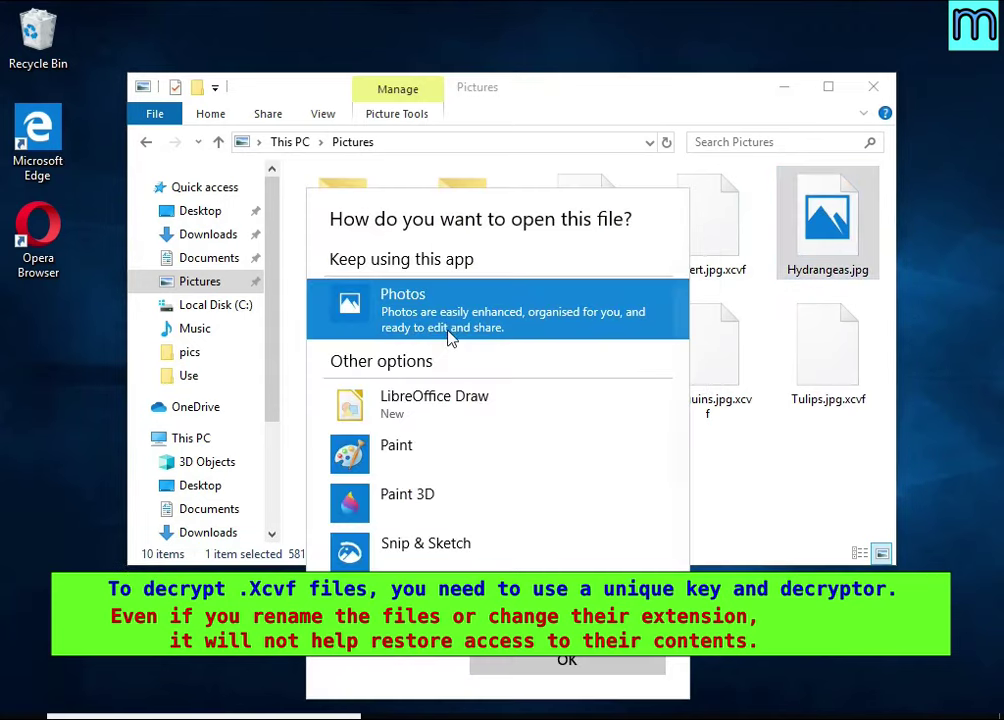
double_click(449, 338)
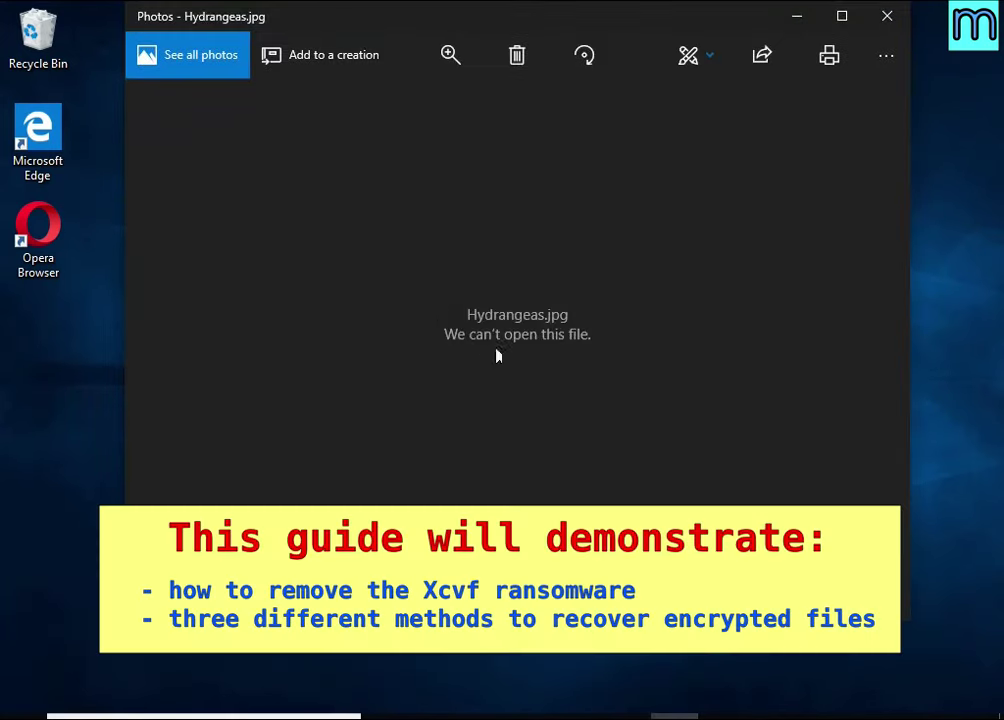
click(887, 16)
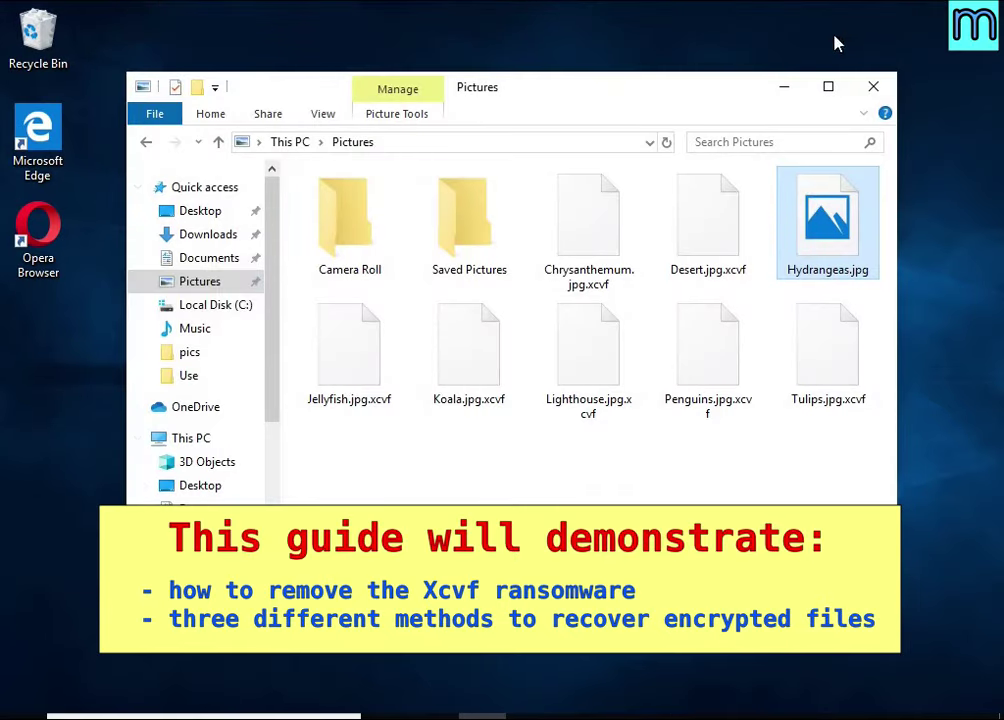
- Read the _readme.txt ransom note on Local Disk (C:), and close both the note and the folder window
click(200, 305)
double_click(352, 345)
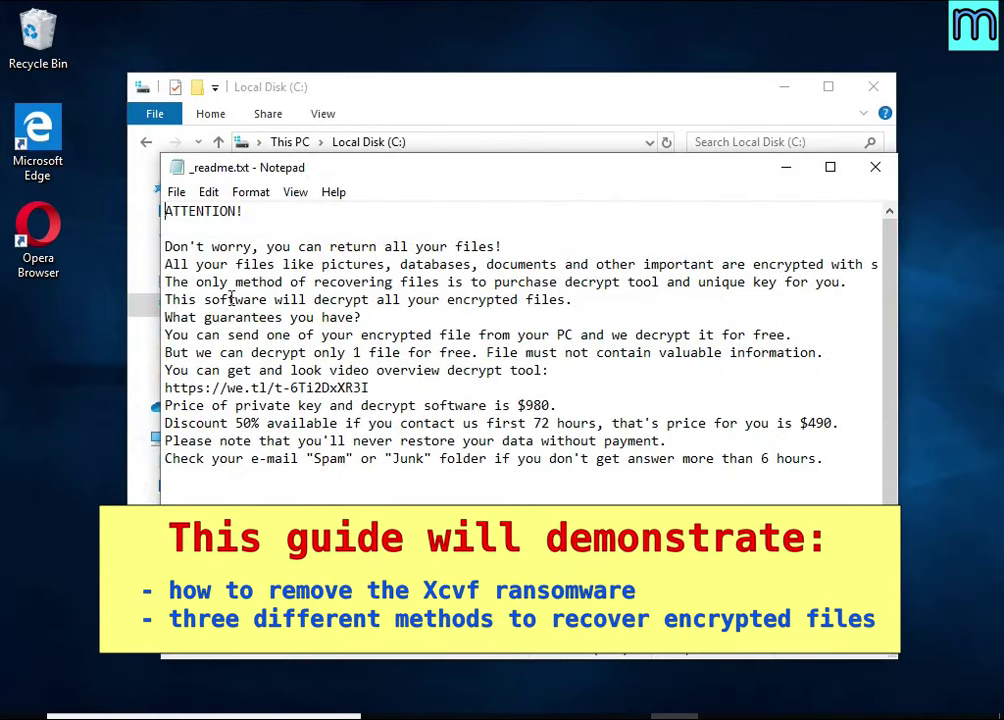
drag(166, 265, 831, 266)
double_click(796, 265)
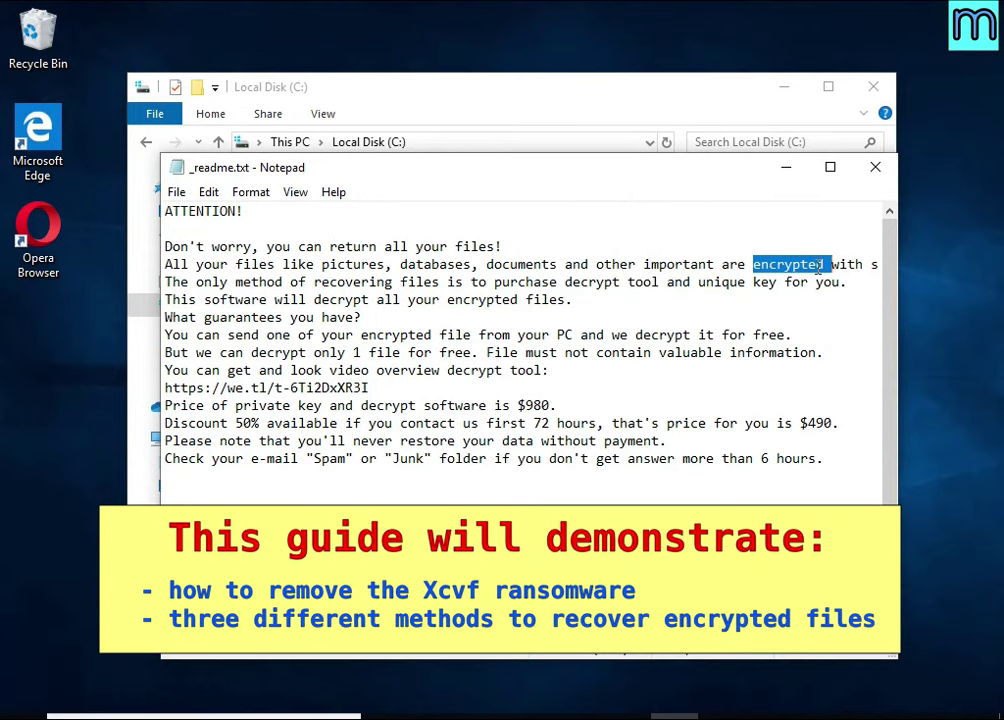
click(882, 172)
click(876, 88)
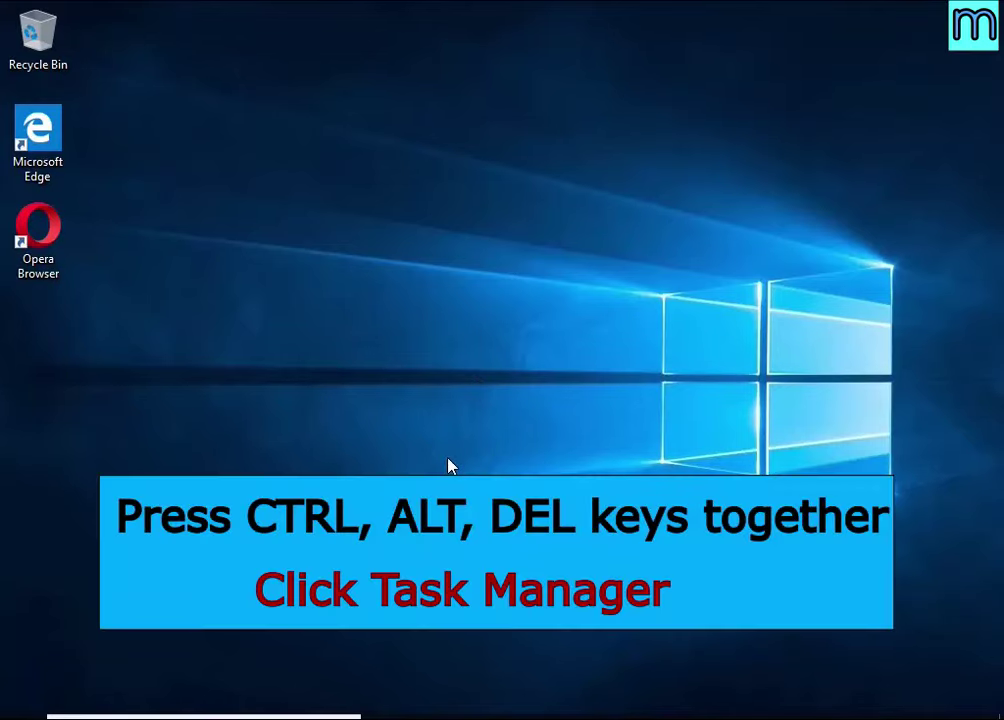
- Bring up Task Manager and end the suspicious DB07.exe (32 bit) background process
key(ctrl+alt+Delete)
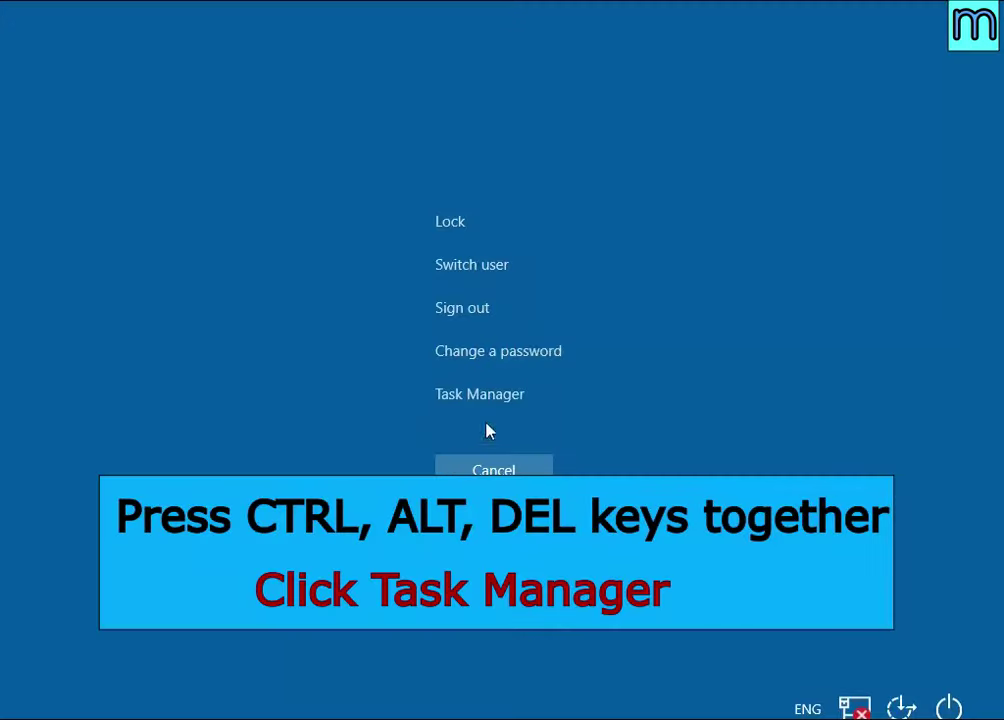
click(513, 405)
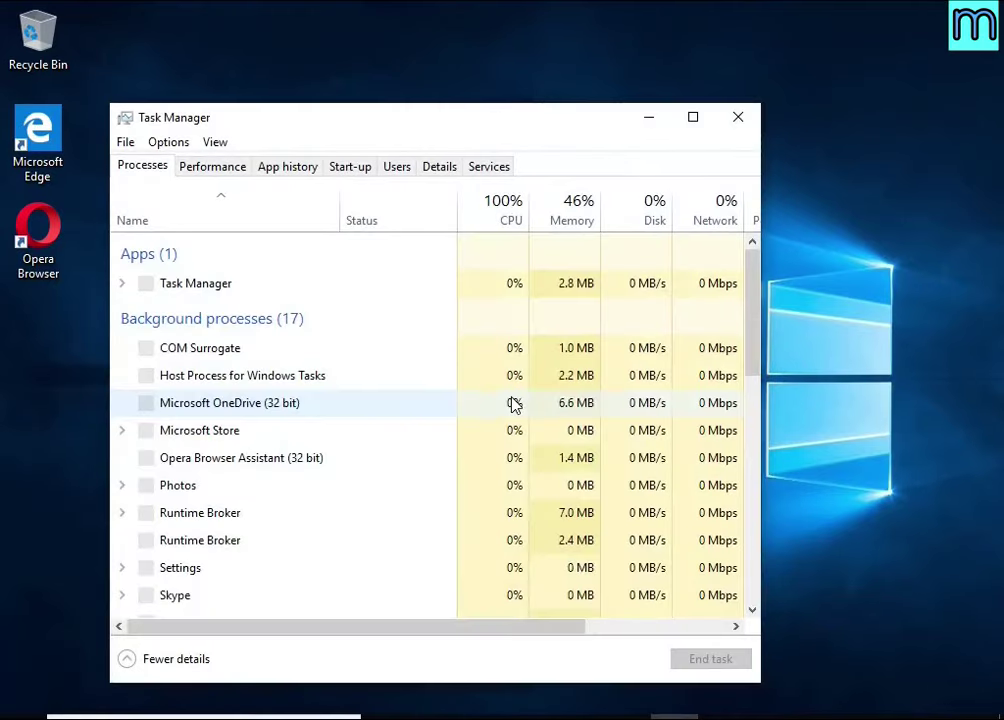
scroll(370, 372, down, 1)
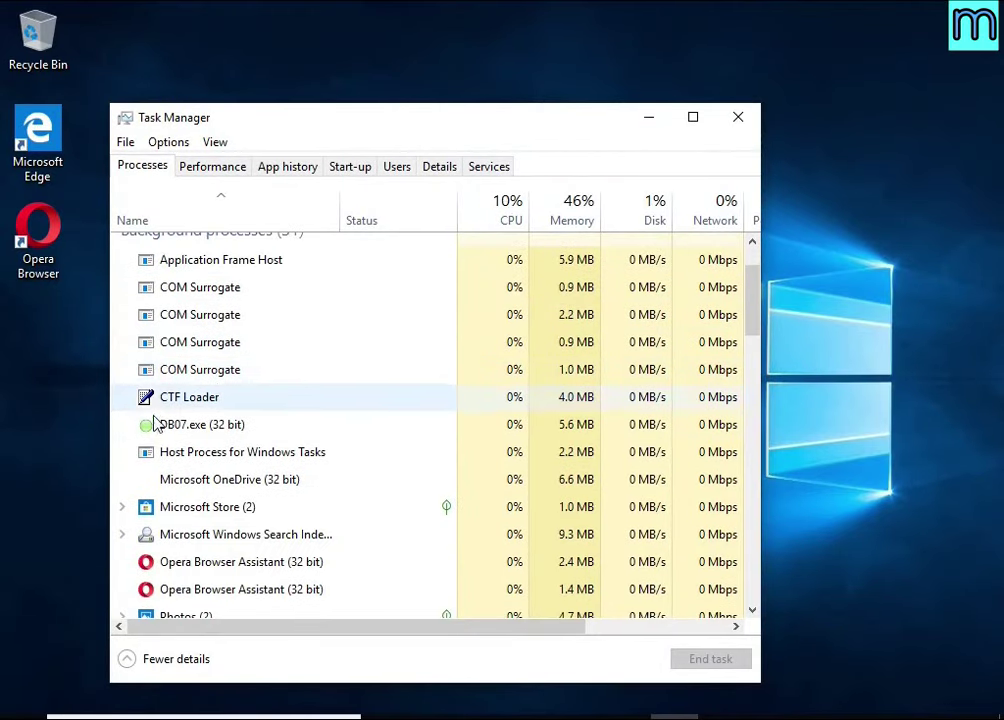
click(383, 429)
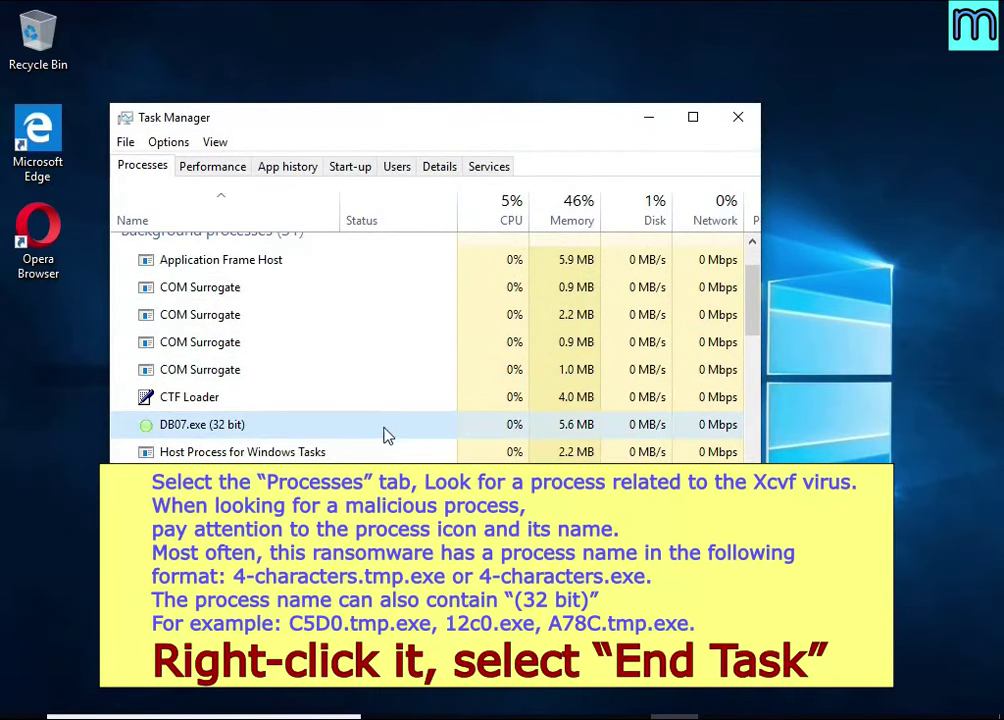
right_click(388, 436)
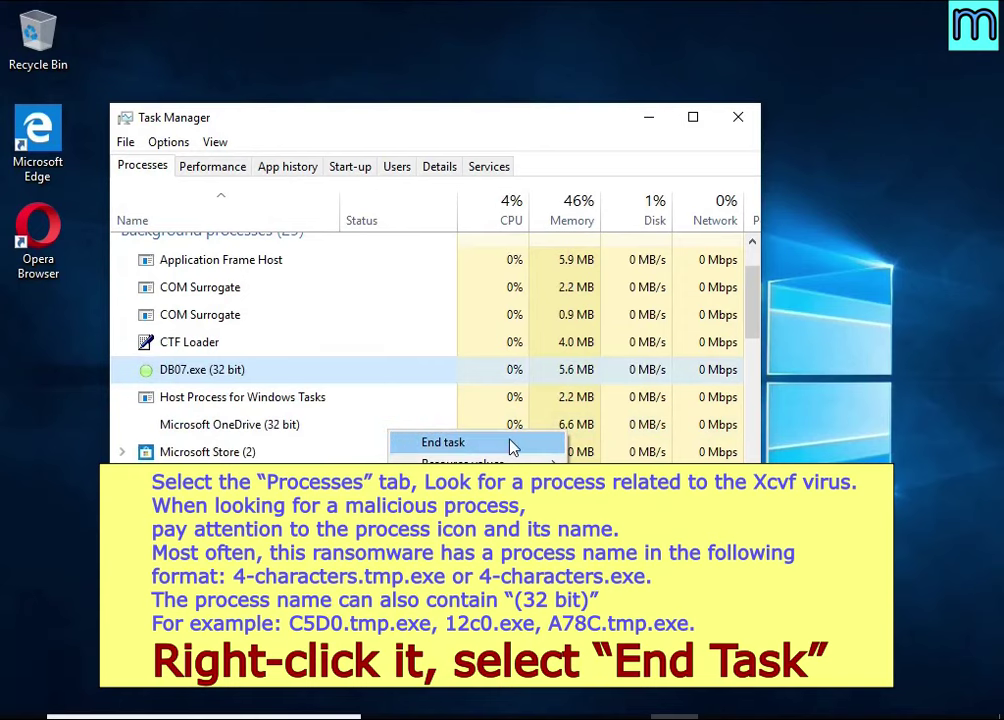
click(511, 446)
- Examine the remaining background and Windows processes for other entries that could belong to the Xcvf ransomware
scroll(372, 403, down, 2)
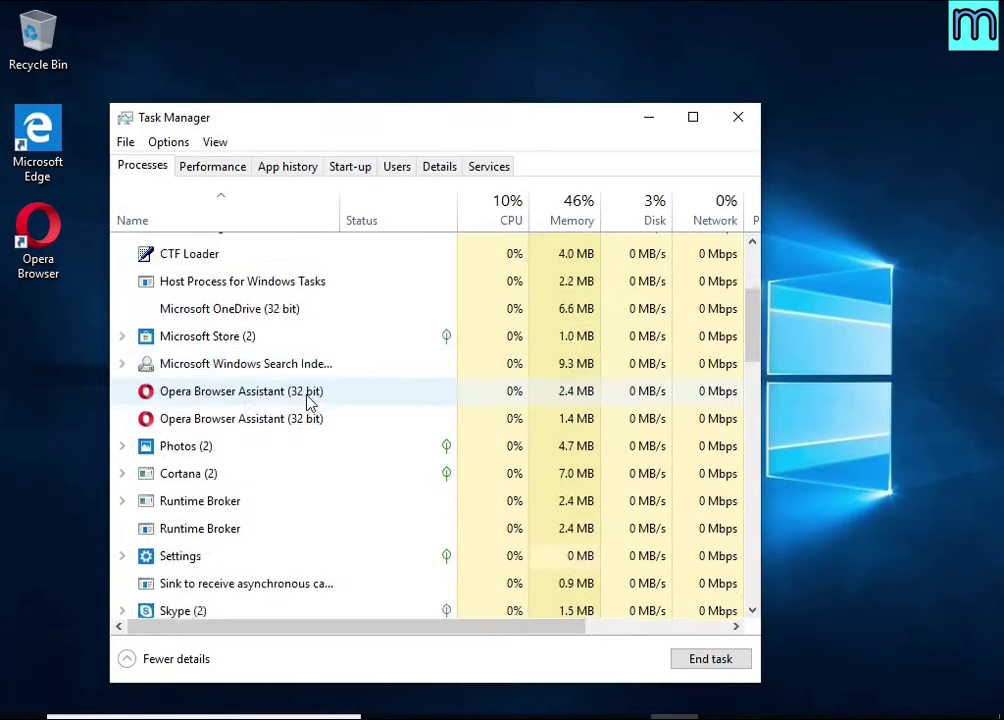
scroll(310, 403, down, 9)
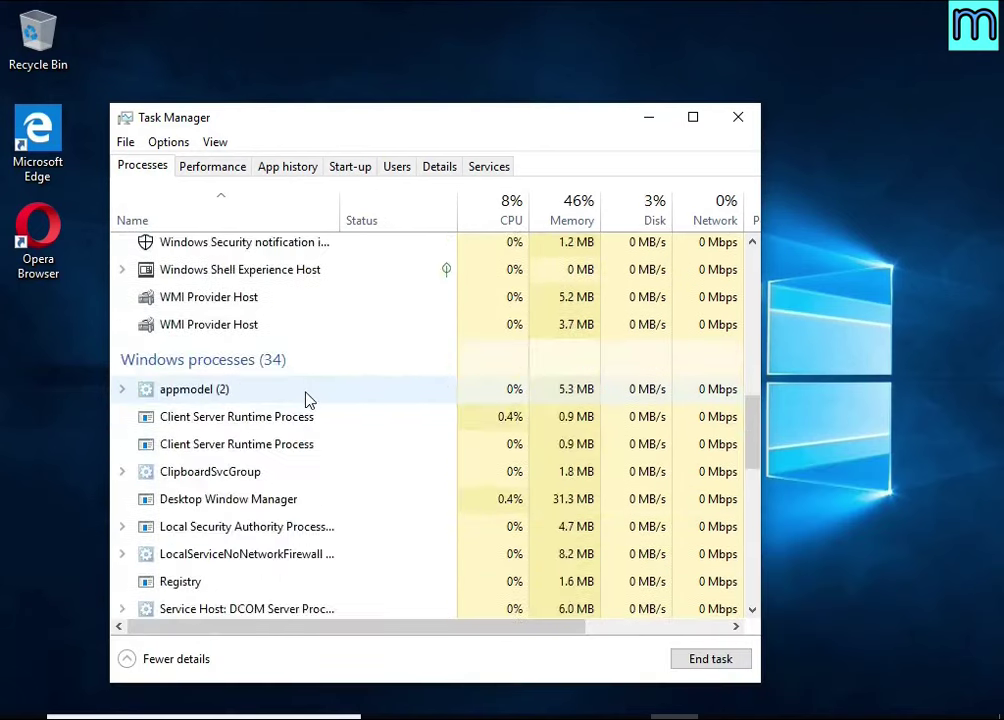
scroll(295, 397, down, 6)
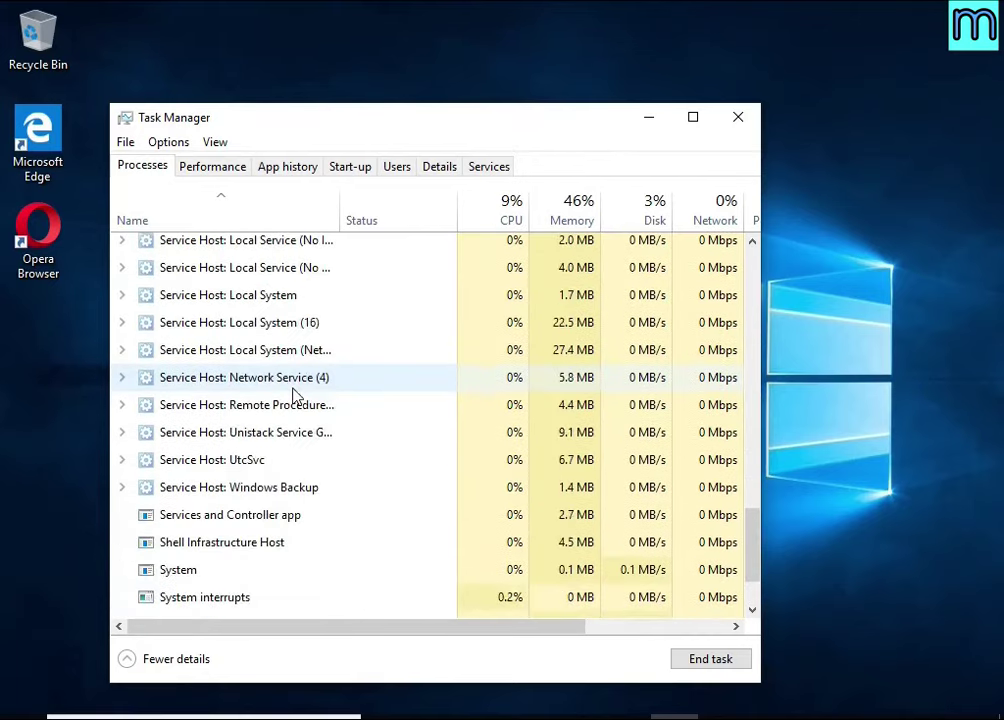
scroll(298, 392, up, 7)
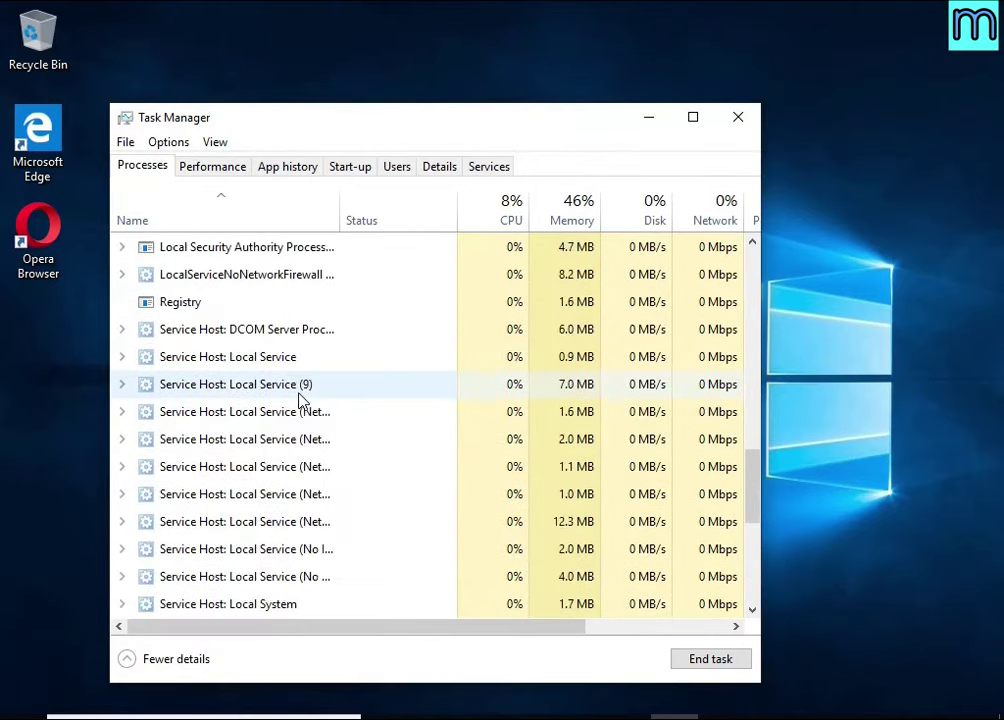
drag(752, 475, 762, 261)
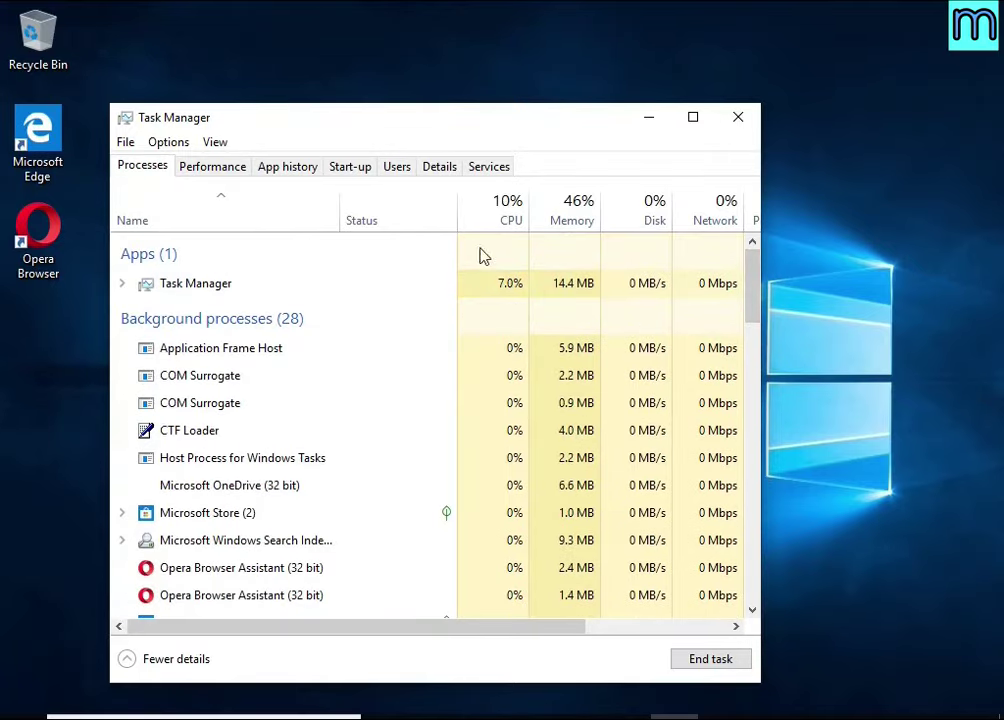
- Disable the DB07.exe start-up entry in Task Manager, and close Task Manager
click(352, 170)
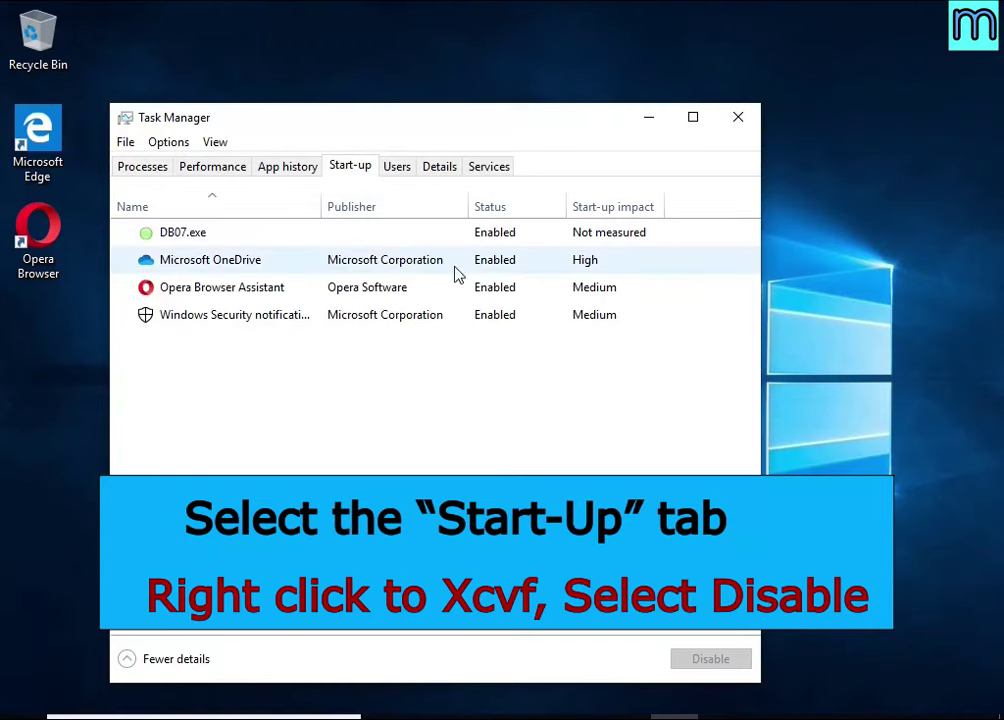
click(543, 243)
right_click(545, 245)
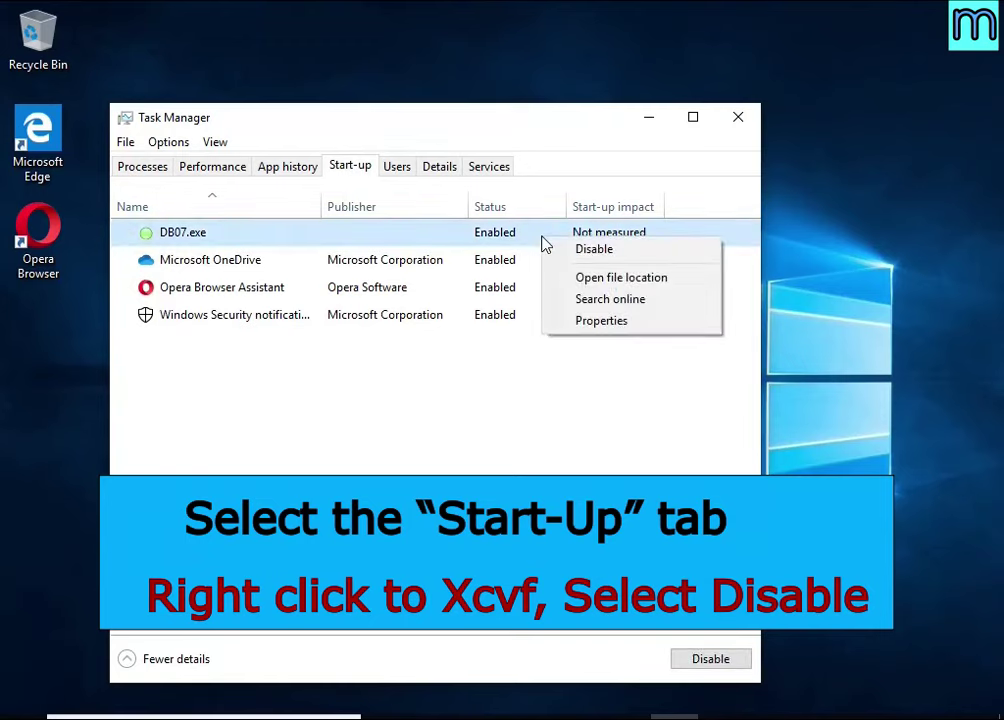
click(669, 254)
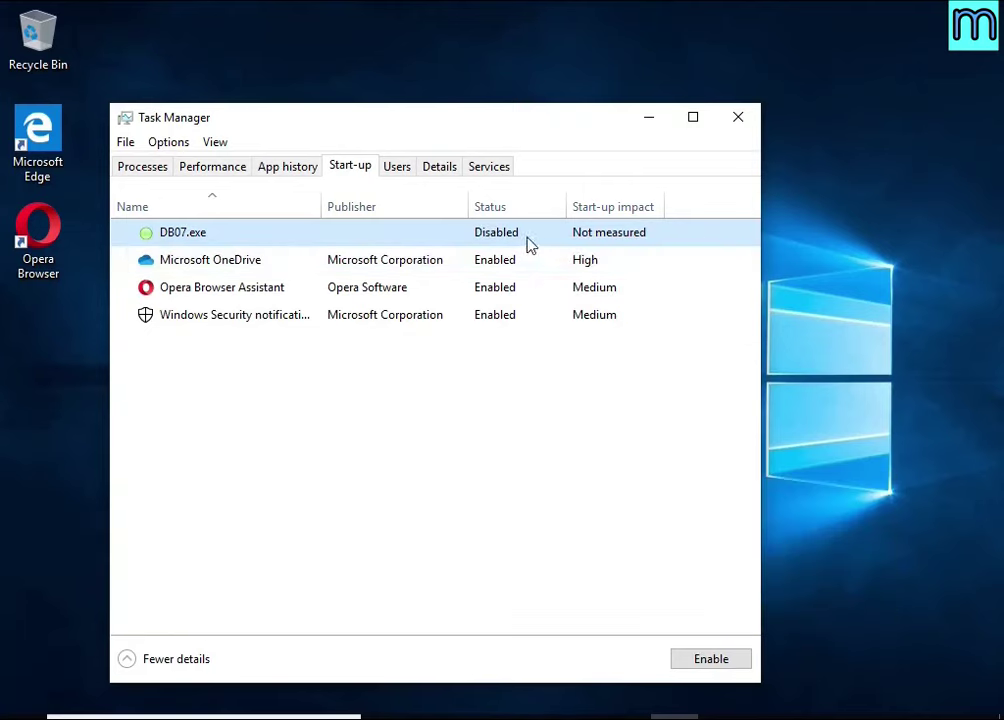
click(737, 119)
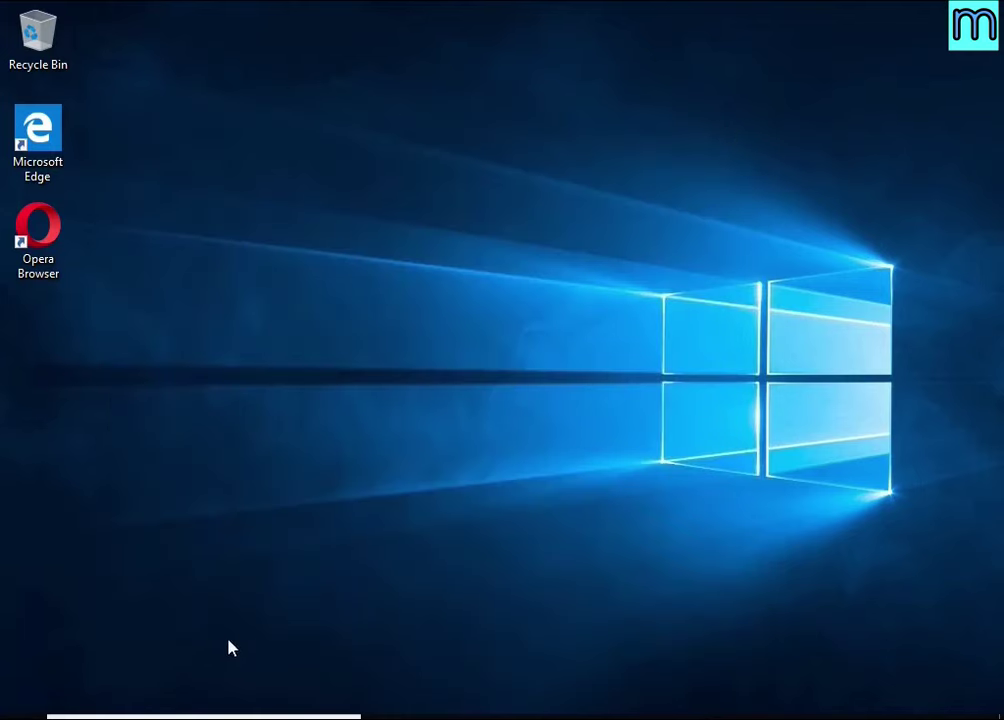
- Search Windows for "task she" and open Task Scheduler from the results
key(super+s)
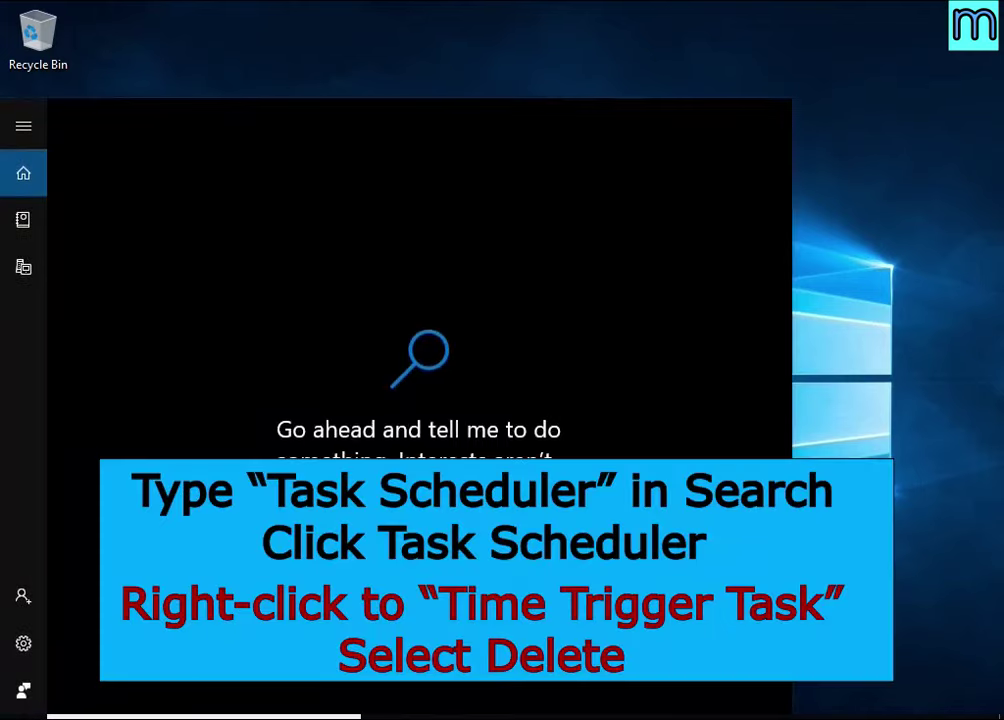
text(task she)
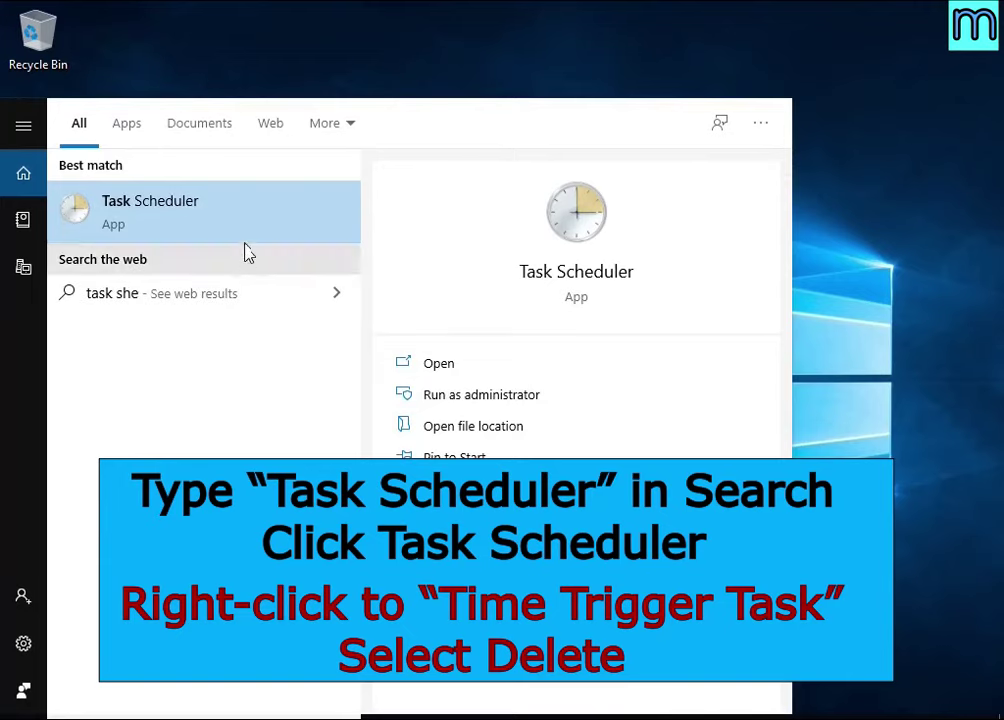
click(242, 227)
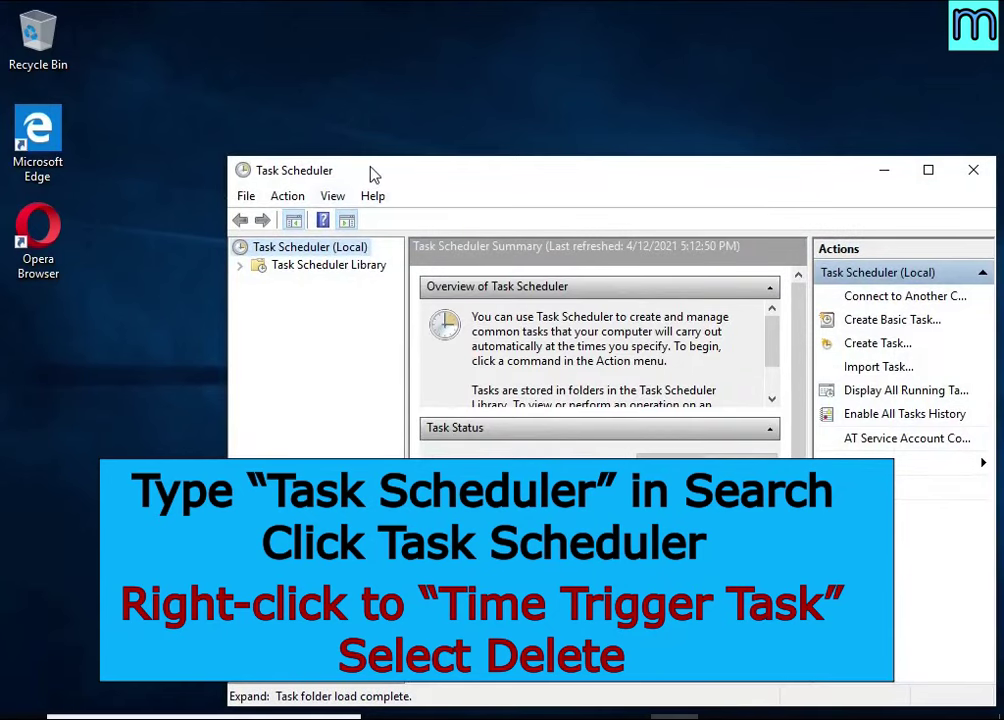
- Delete the Time Trigger Task from the Task Scheduler Library, and close Task Scheduler
drag(372, 175, 305, 105)
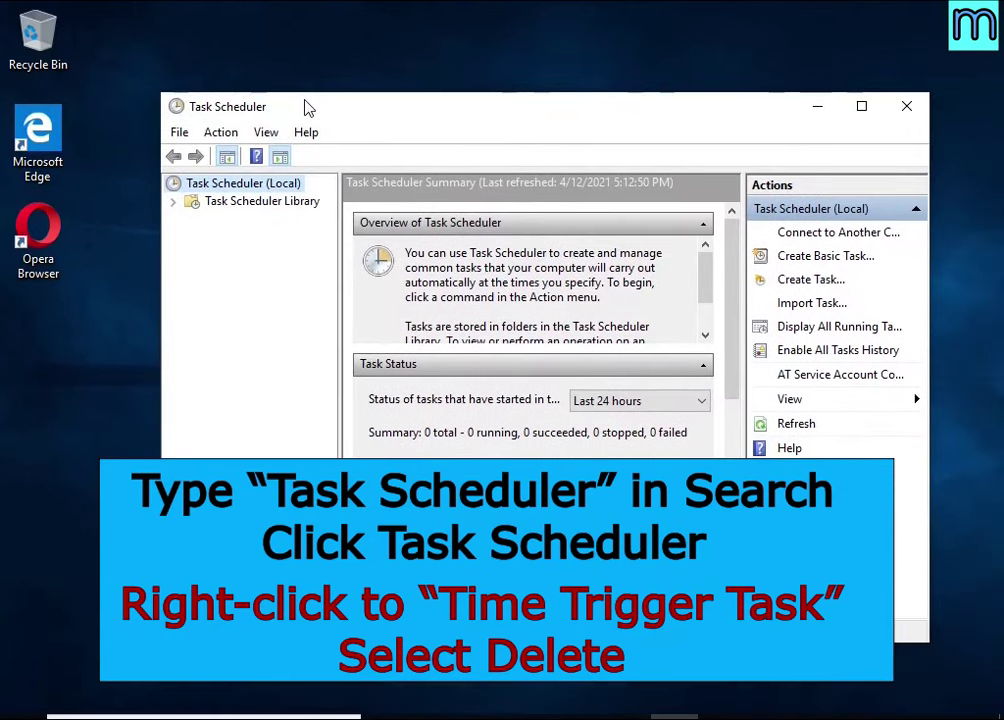
click(293, 204)
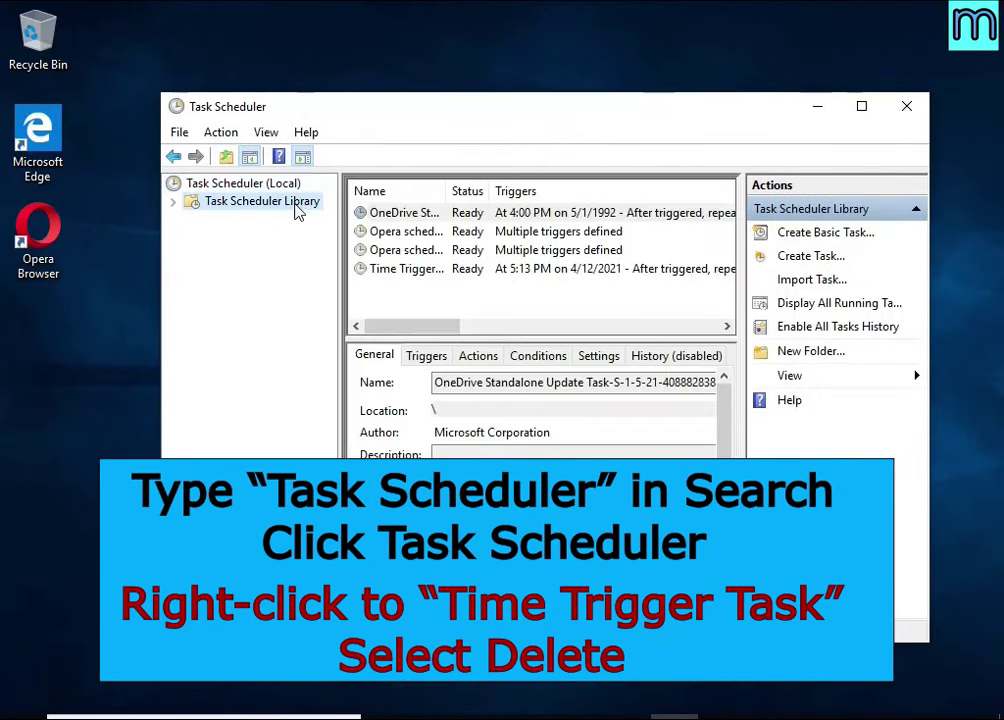
click(648, 270)
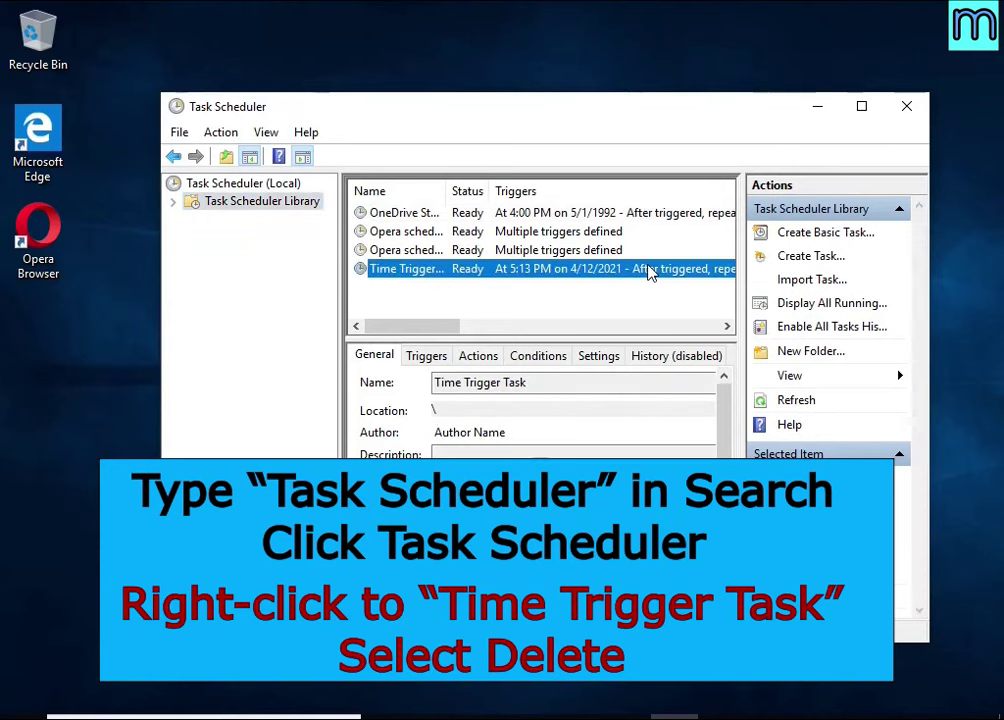
right_click(648, 270)
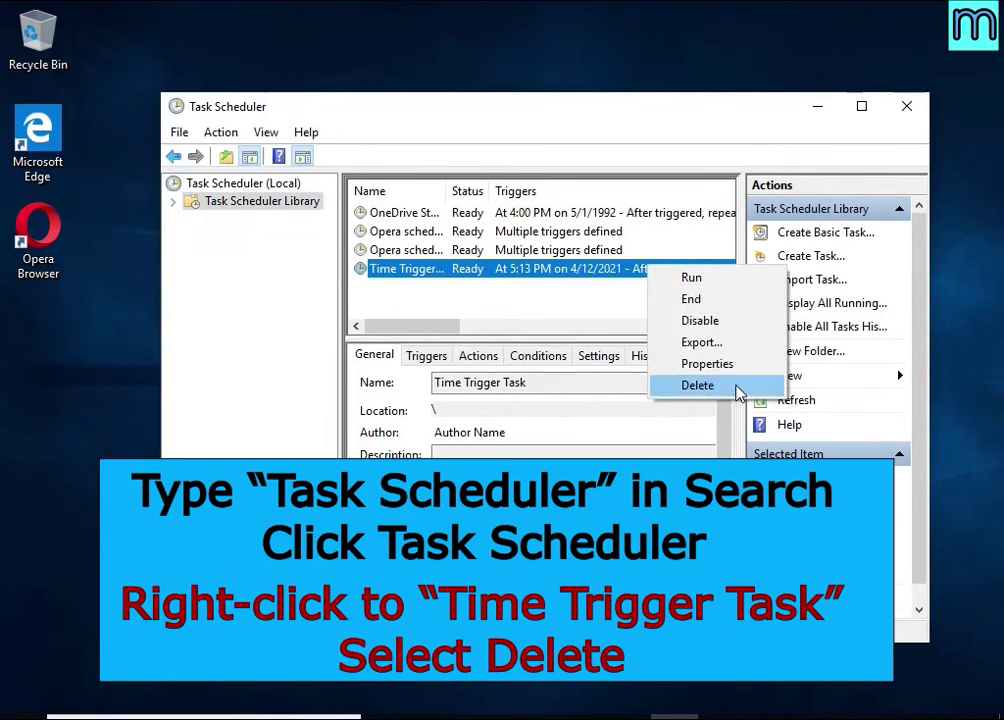
click(738, 394)
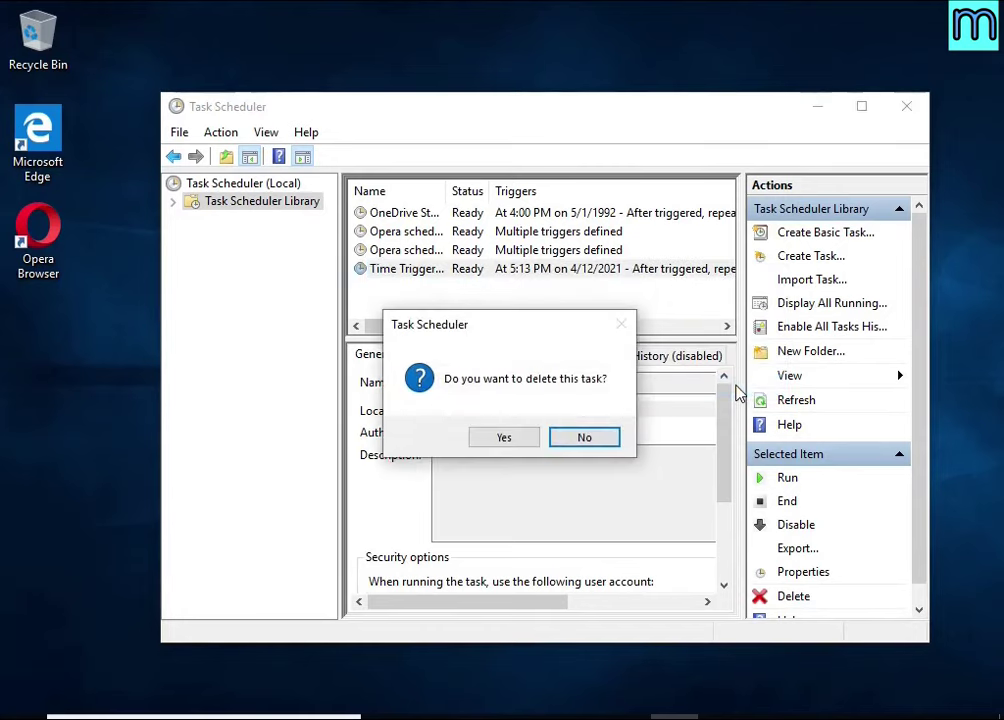
click(503, 441)
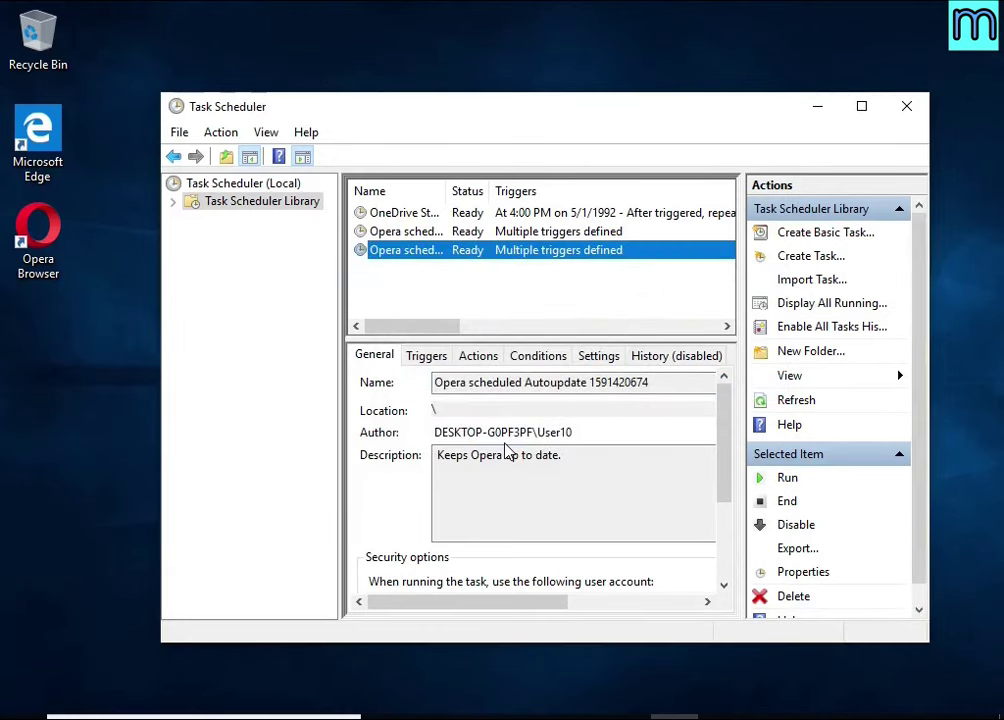
click(906, 108)
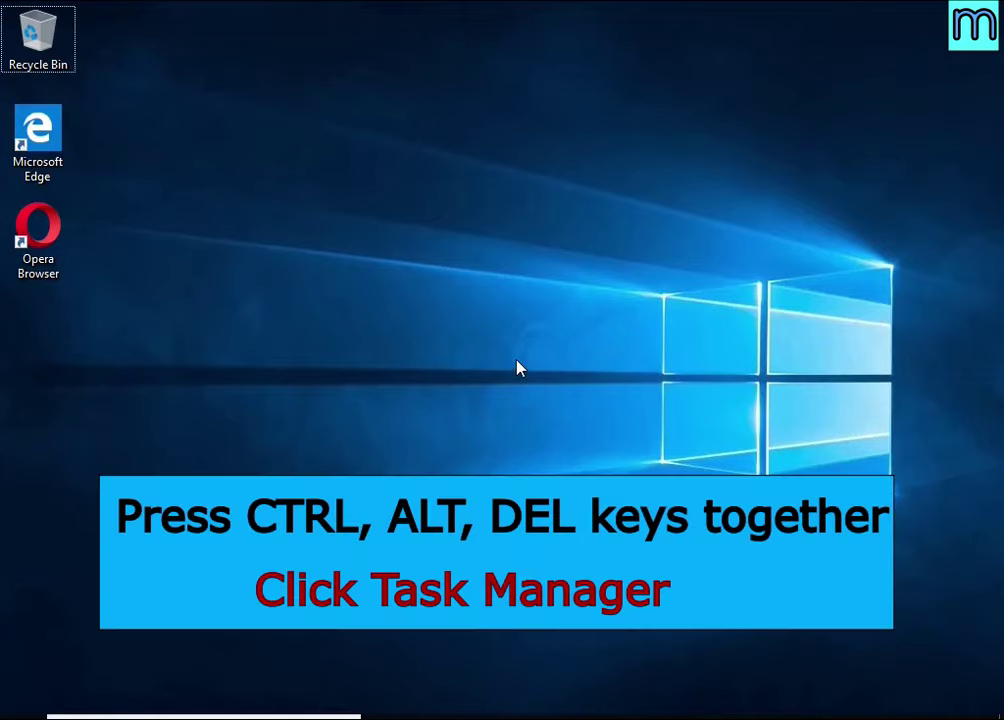
- Bring up Task Manager, open the file location of the DB07.exe start-up entry, and close Task Manager
key(ctrl+alt+Delete)
click(491, 400)
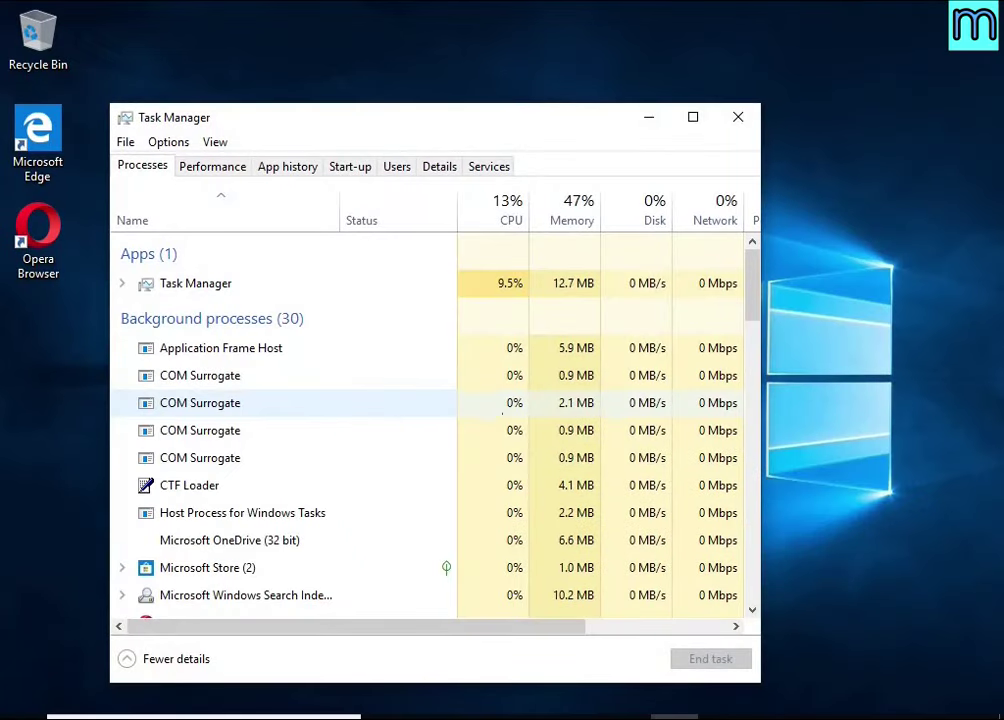
click(355, 169)
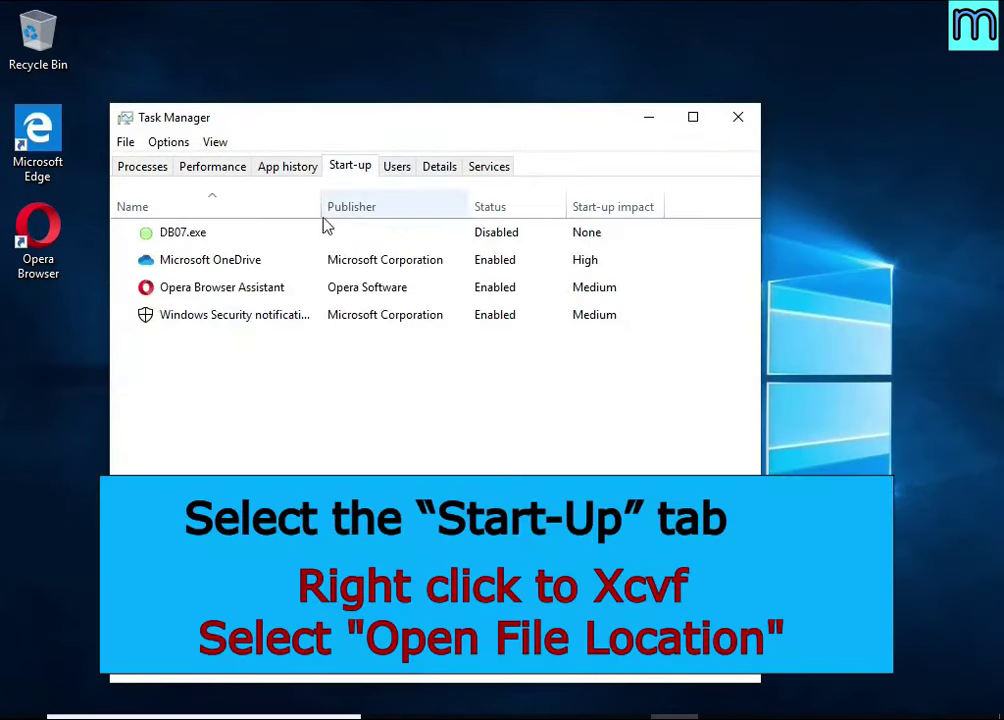
right_click(548, 231)
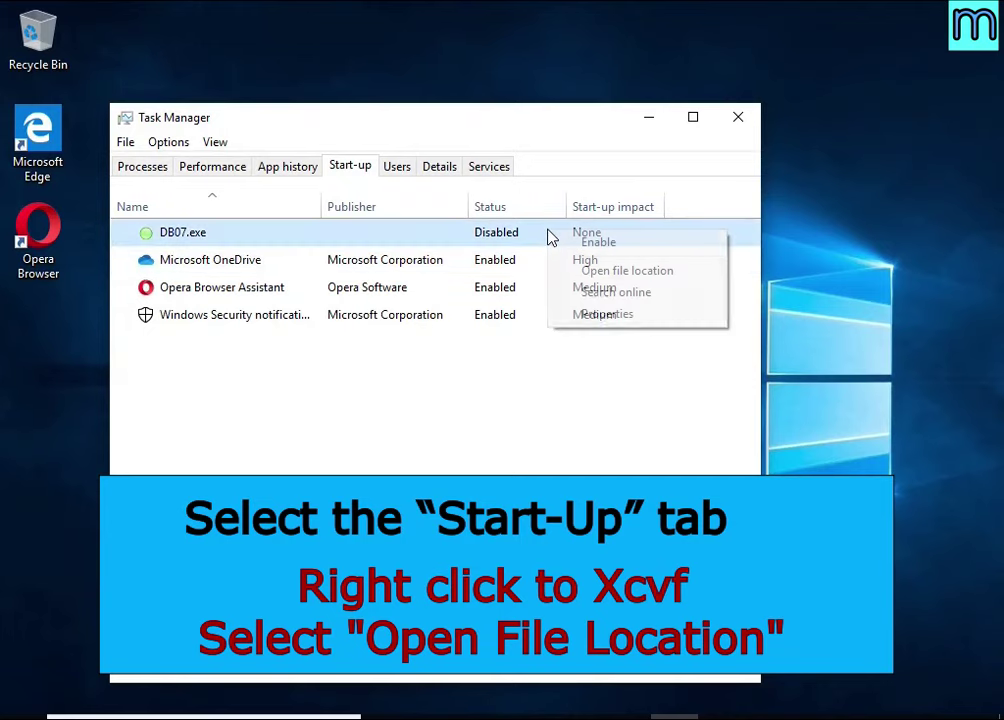
click(697, 281)
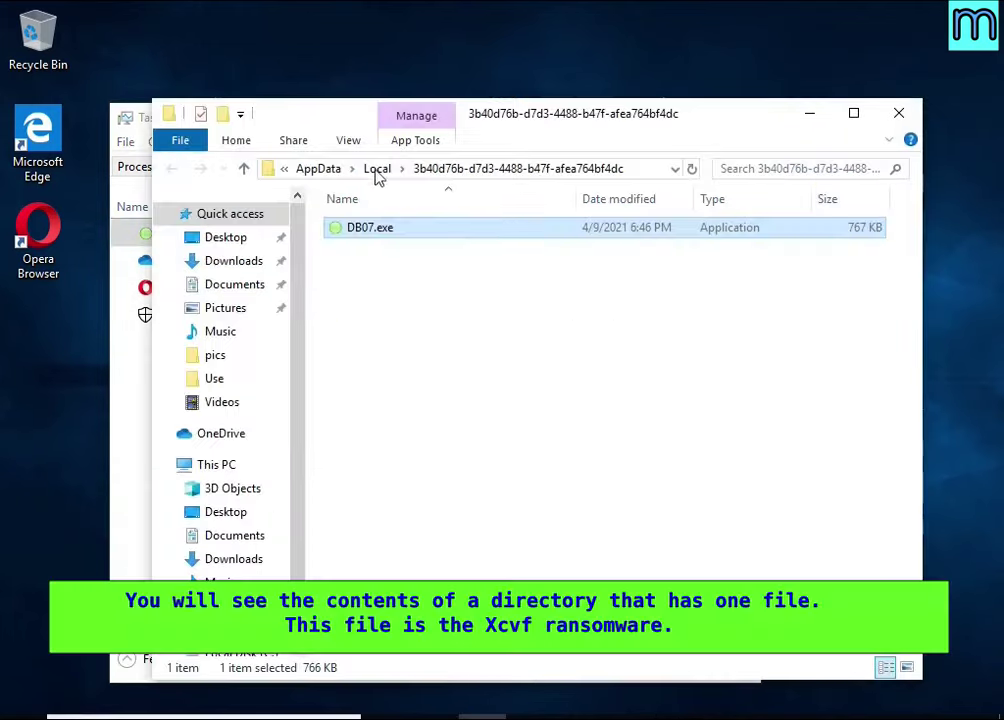
click(128, 417)
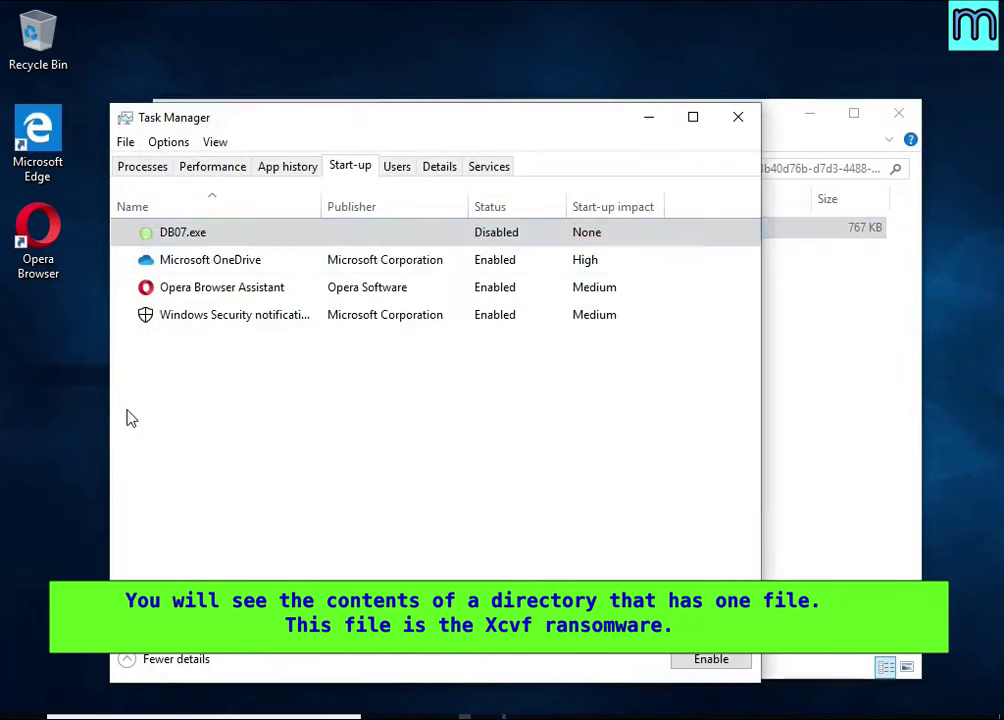
click(738, 117)
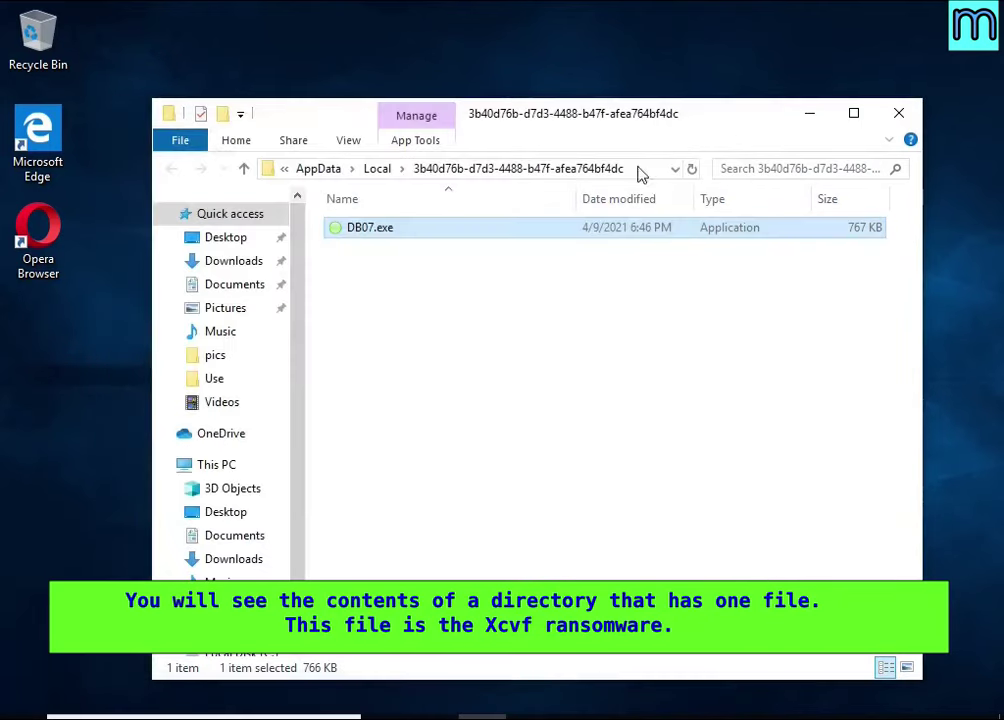
- Try to delete DB07.exe from its folder, retry the deletion, and cancel it
right_click(419, 229)
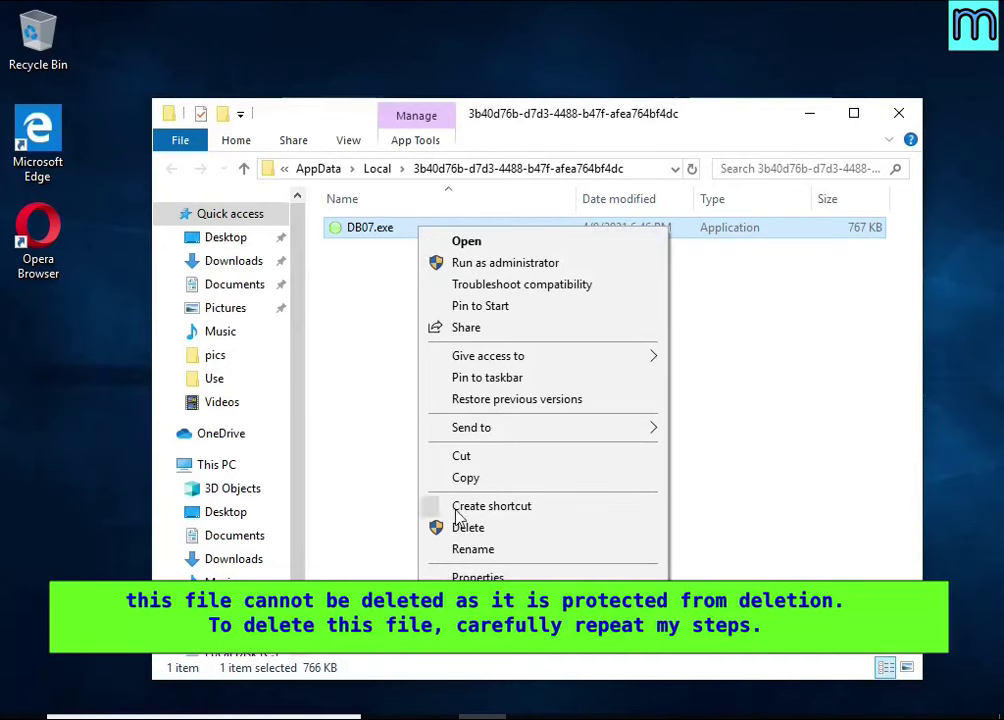
click(468, 528)
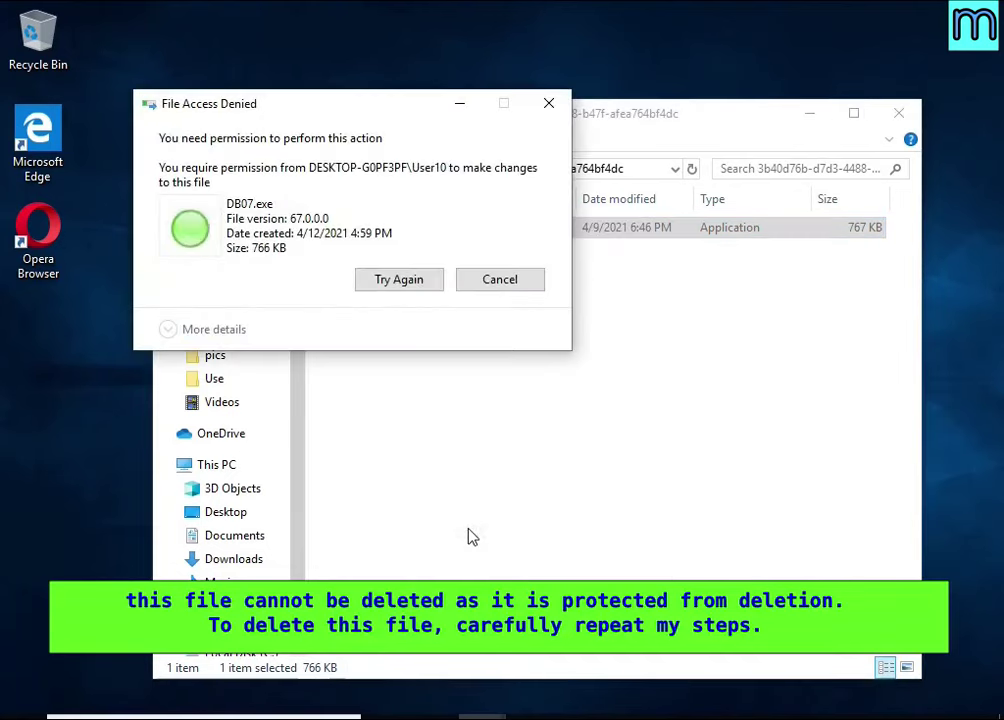
key(Return)
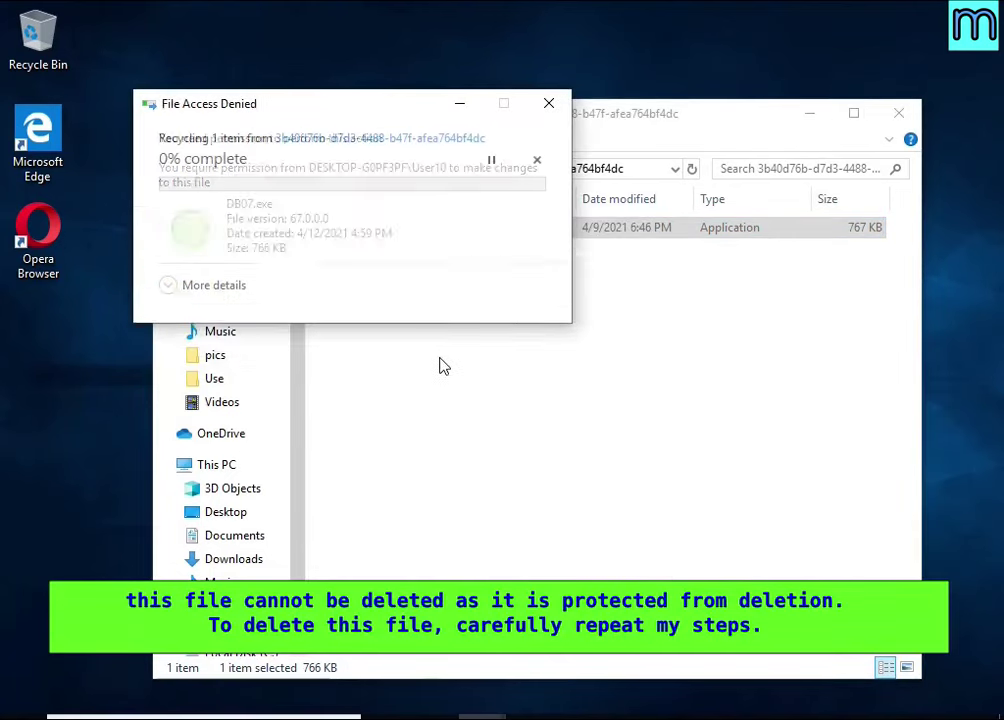
key(Return)
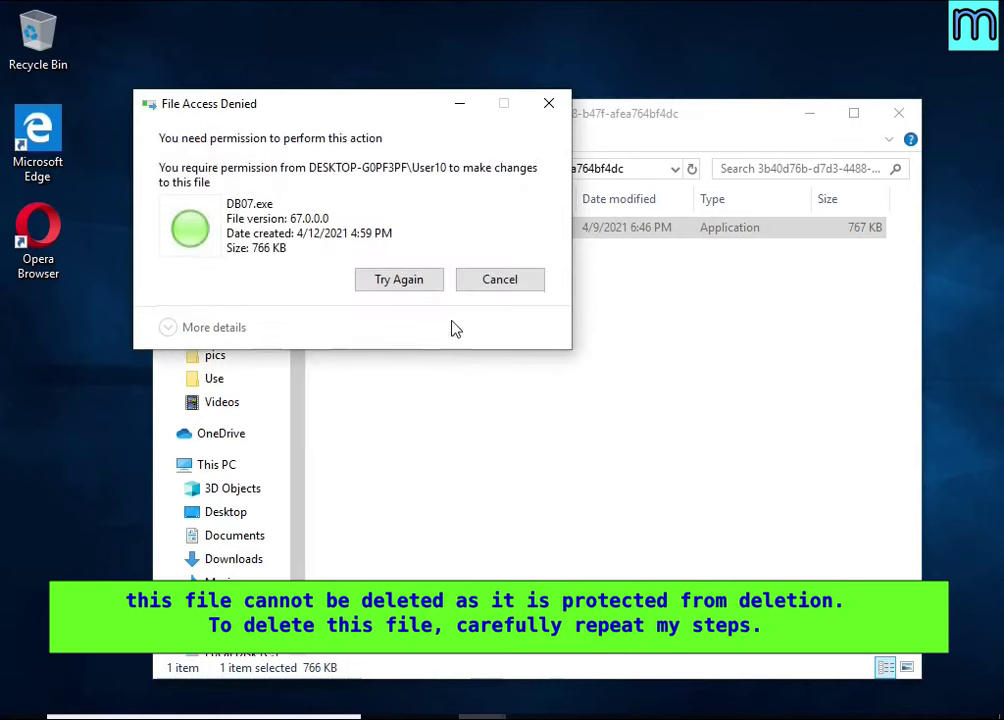
click(495, 284)
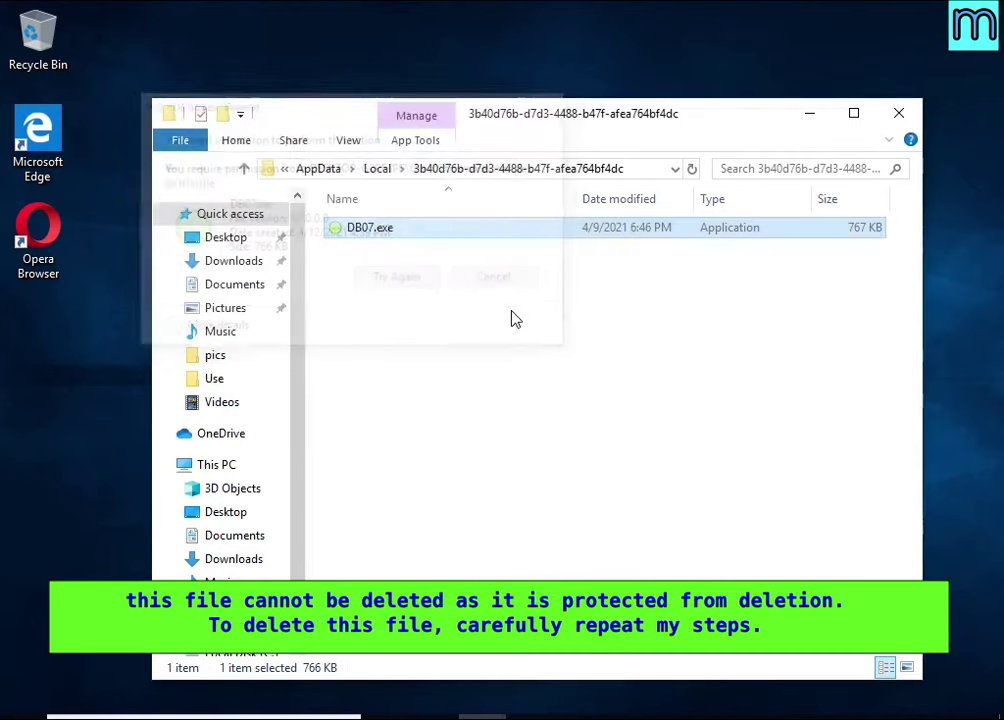
- Disable inheritance in the advanced security settings of DB07.exe, converting the inherited permissions into explicit permissions
right_click(412, 238)
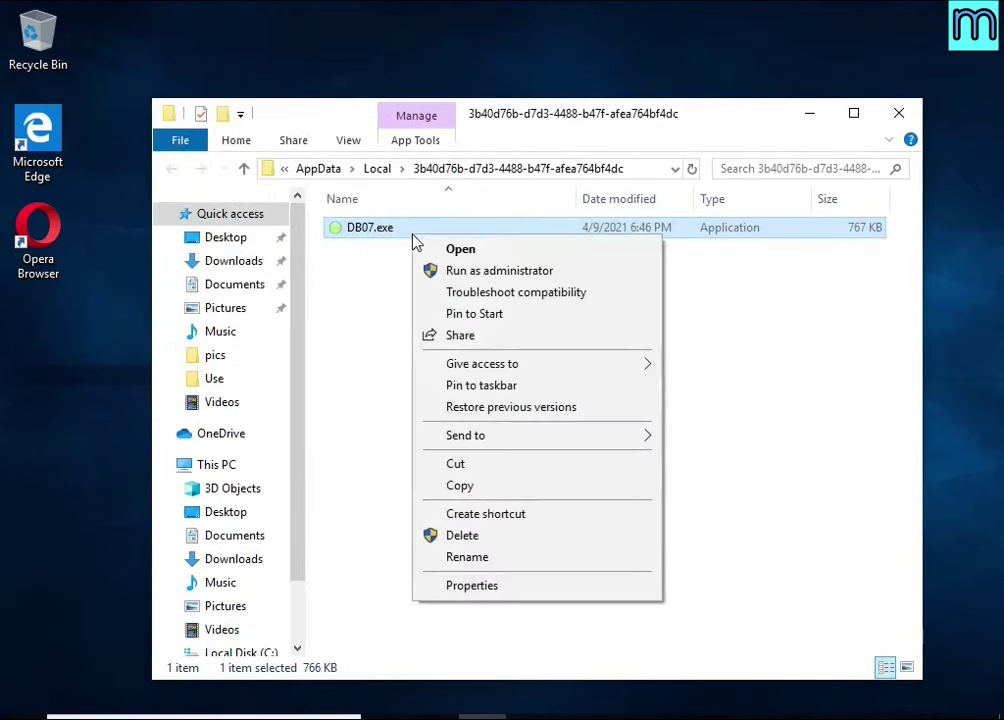
click(563, 590)
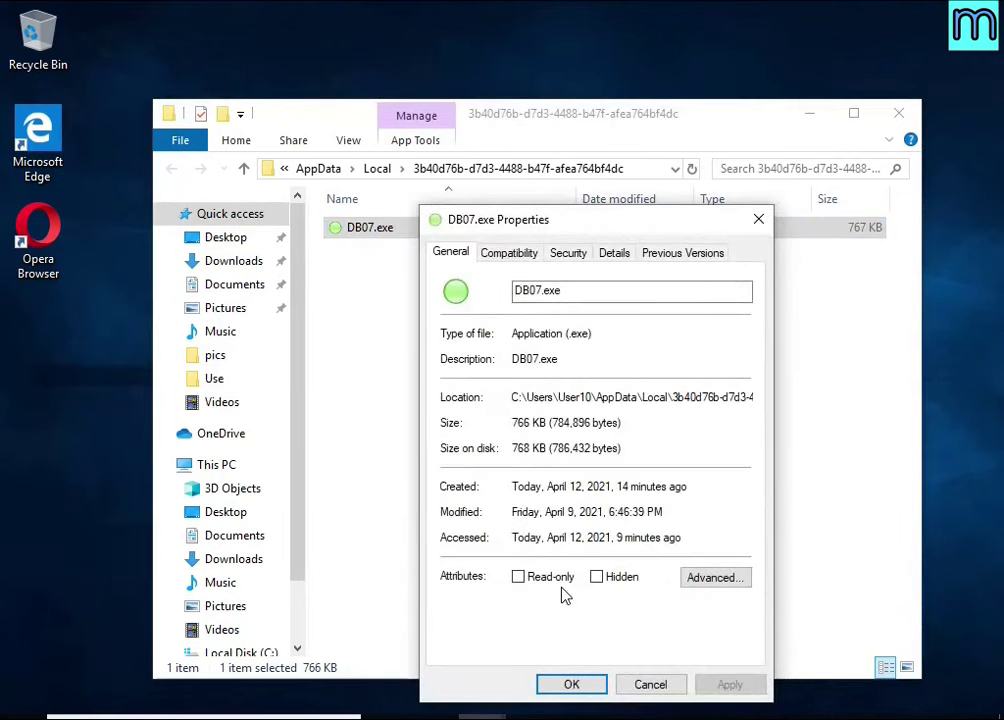
click(566, 252)
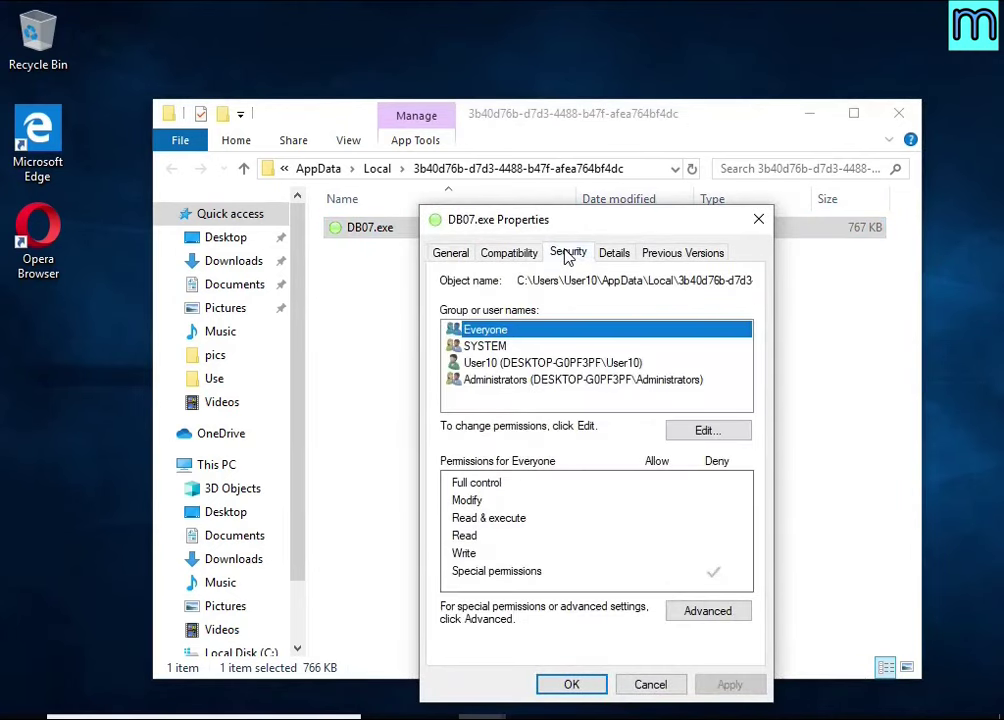
click(720, 612)
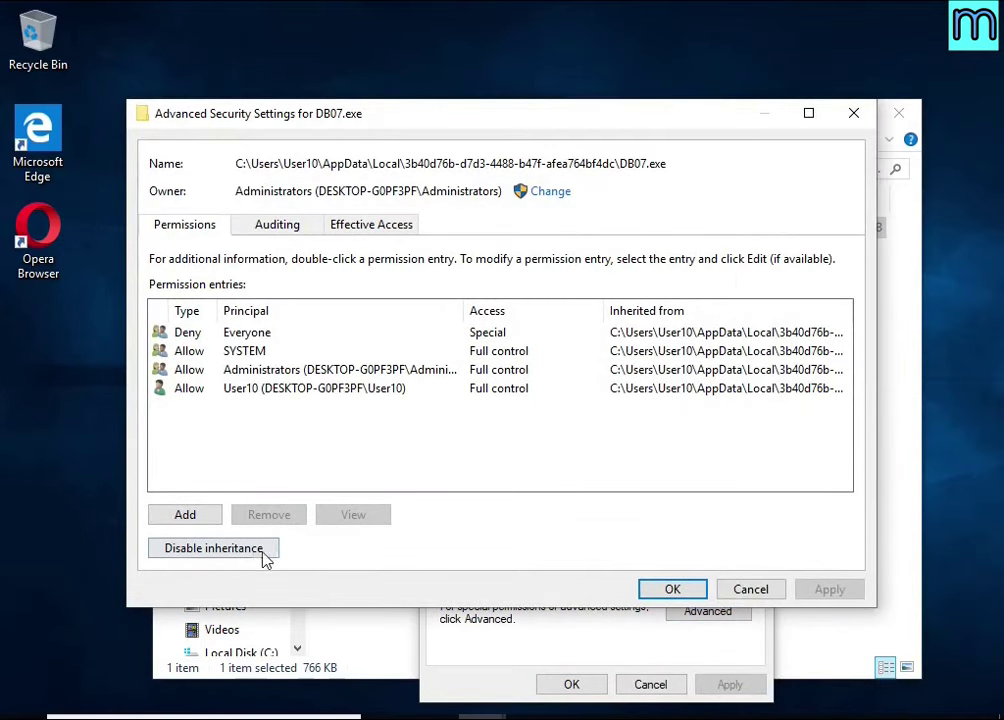
click(256, 560)
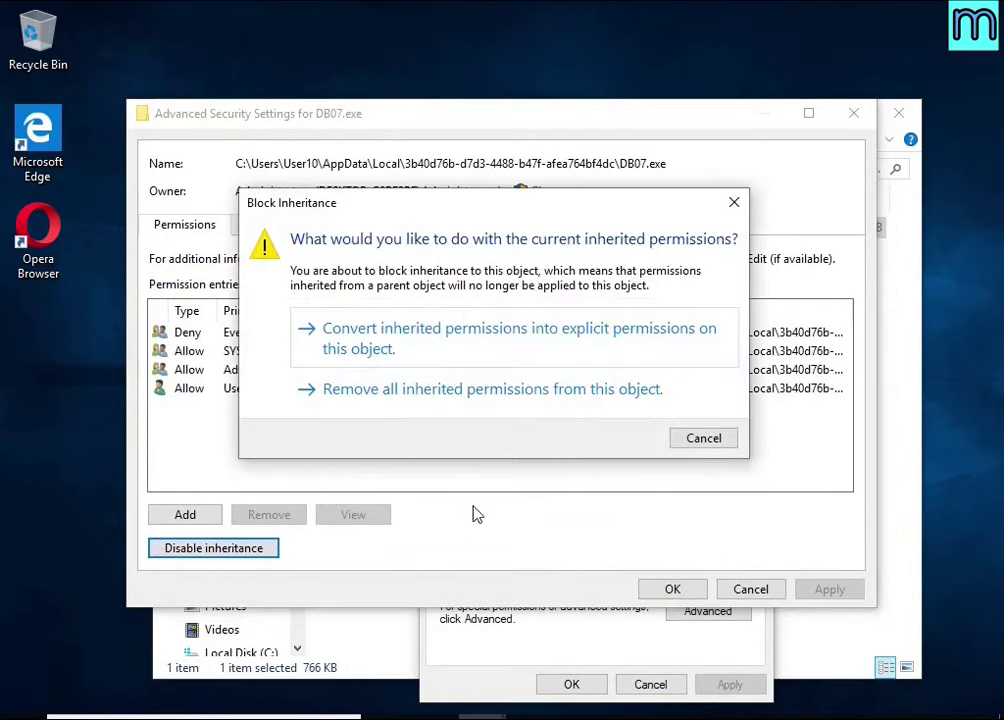
click(520, 345)
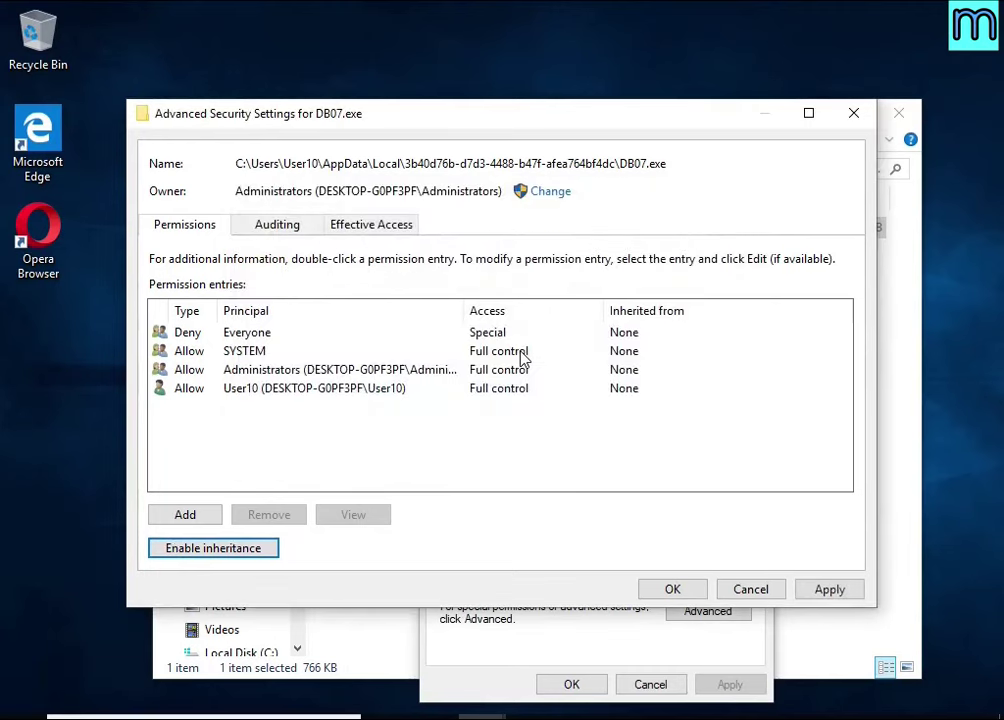
- Remove the Deny entry for Everyone from the permissions of DB07.exe, and delete the file from its folder
click(247, 338)
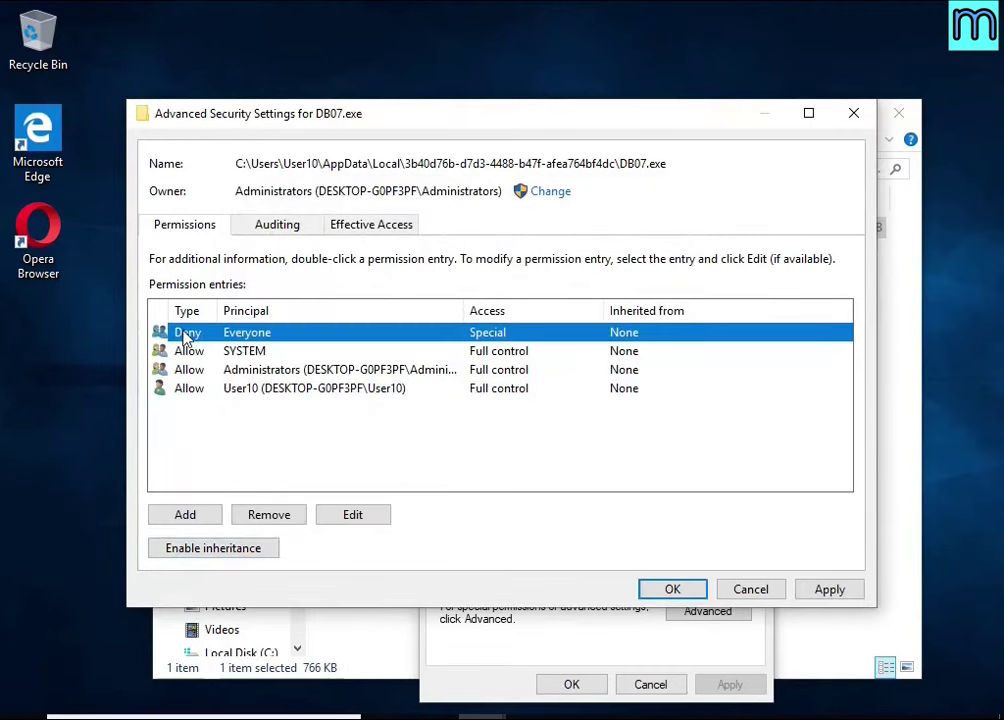
click(270, 515)
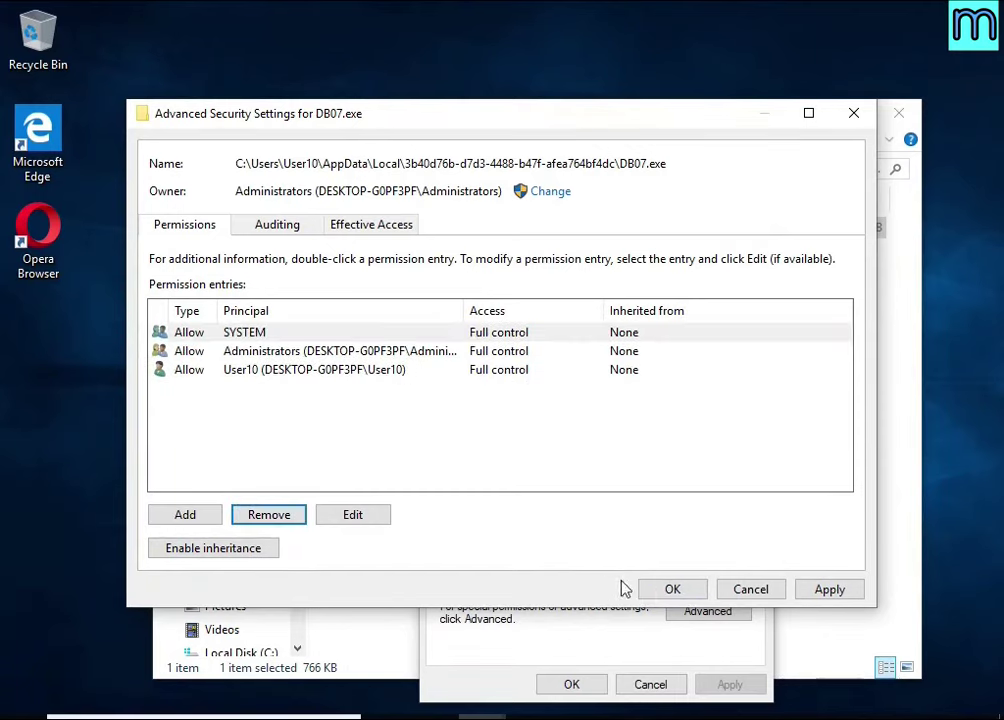
click(673, 590)
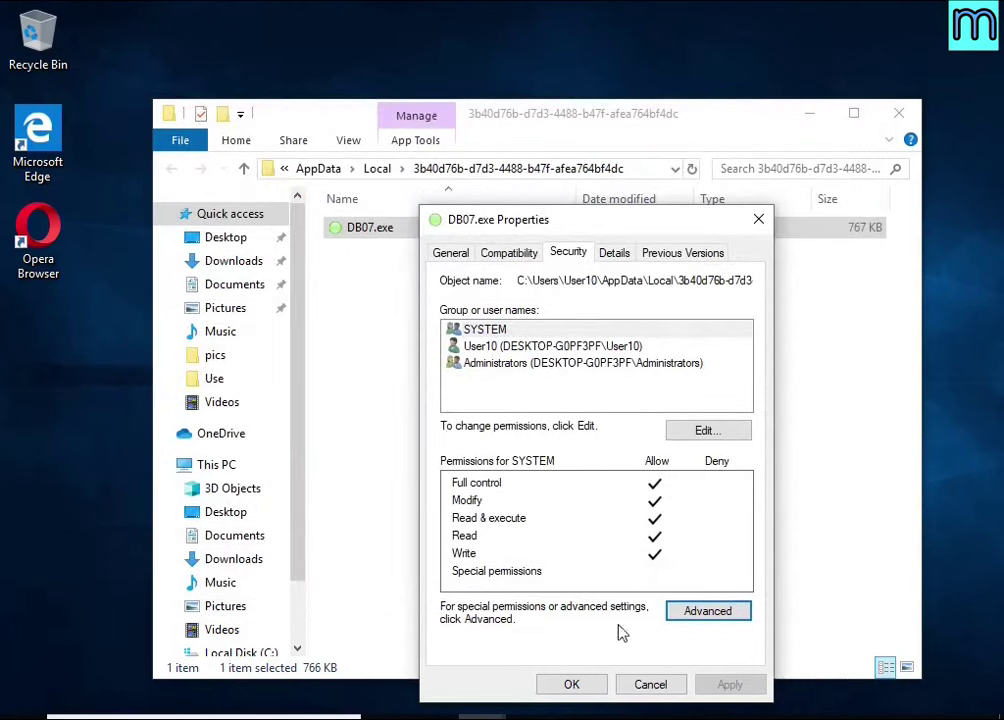
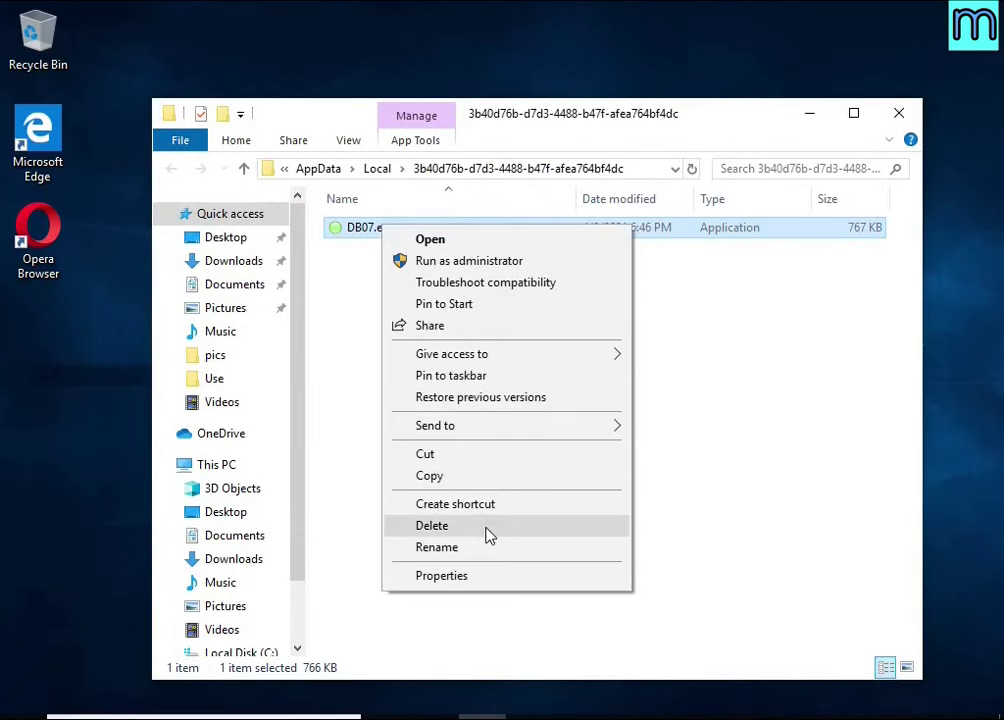
click(485, 528)
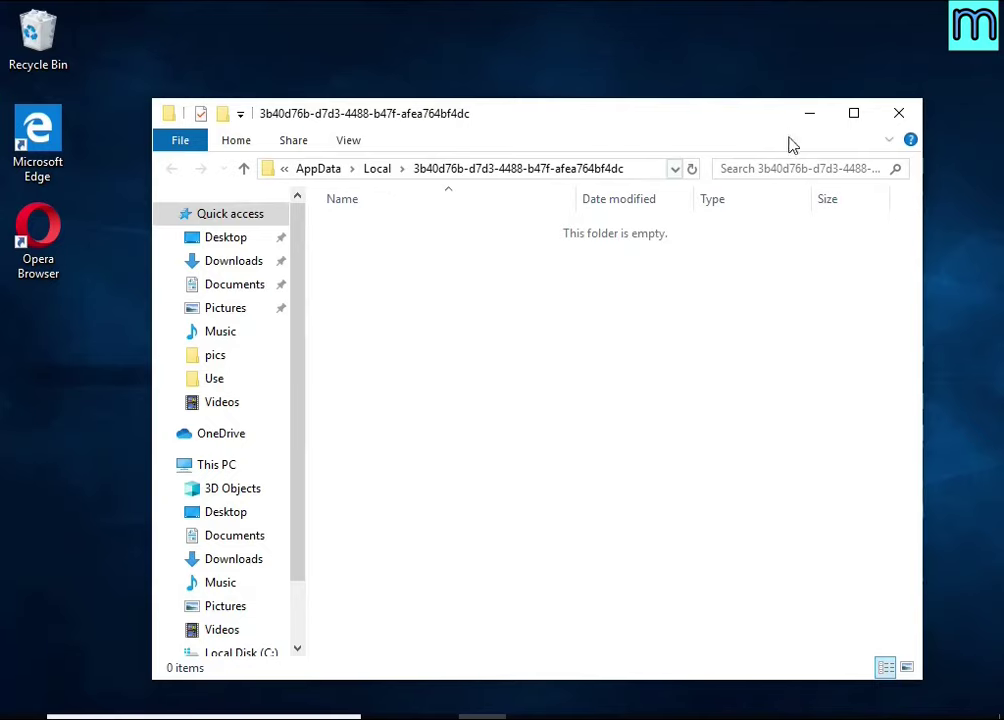
click(901, 113)
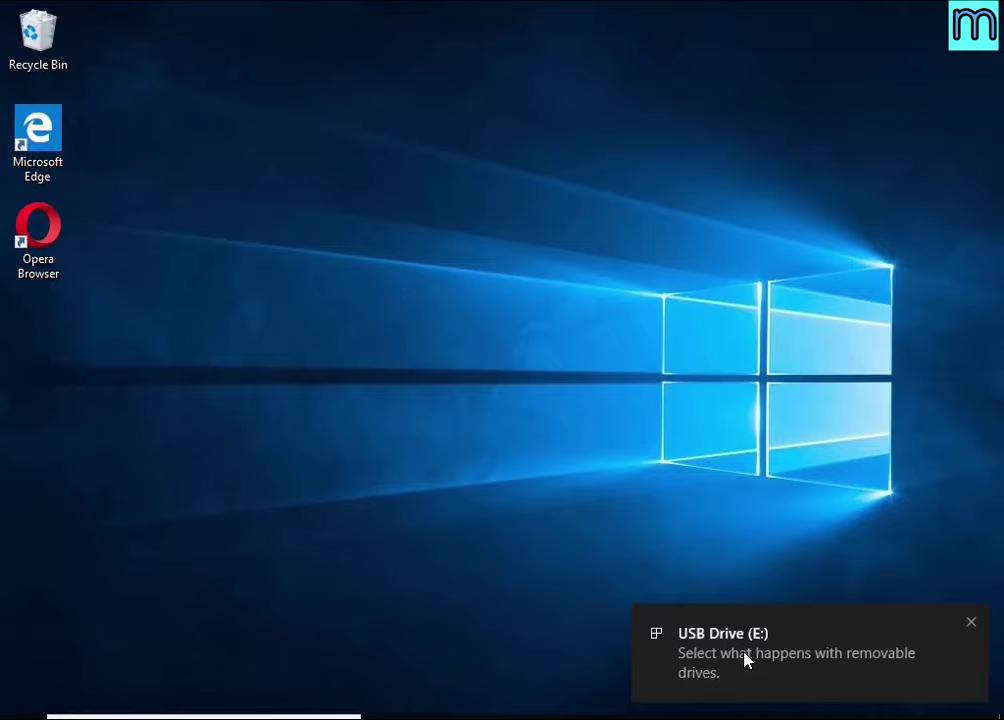
- Open USB Drive (E:) to view its files and run decrypt_STOPDjvu.exe, allowing it to make changes to the device
click(745, 660)
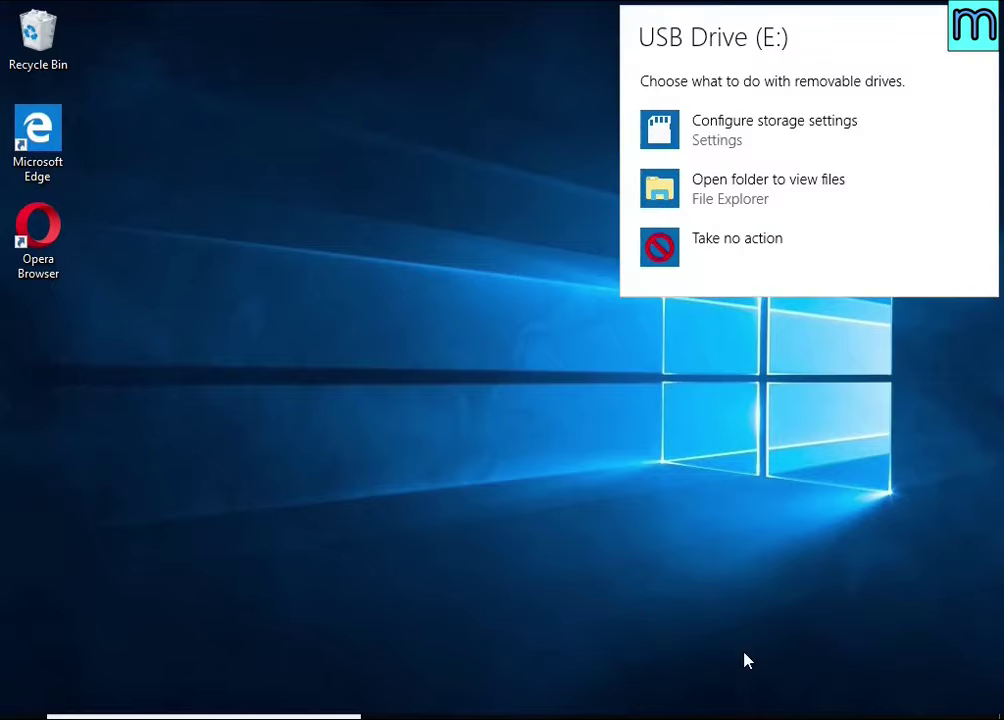
click(750, 190)
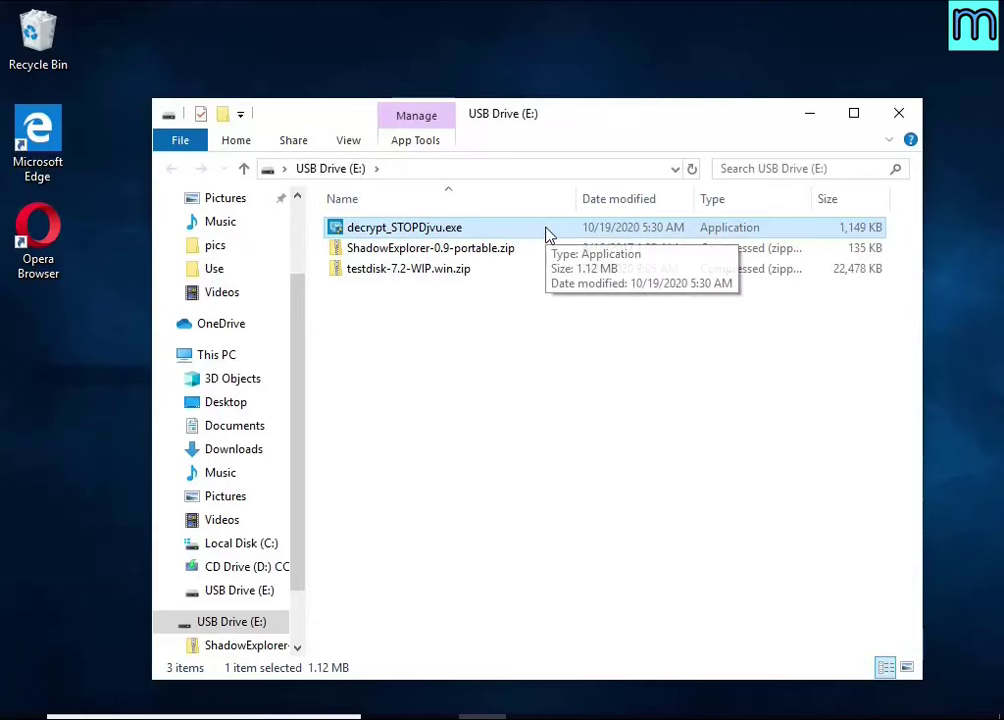
double_click(549, 233)
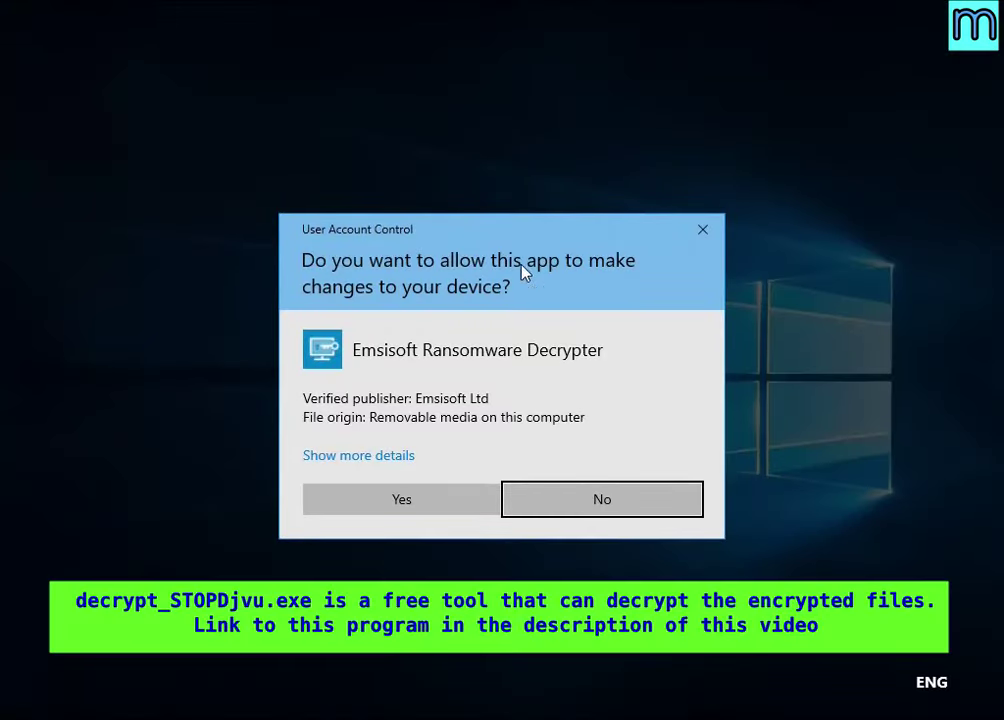
click(374, 496)
- Close the USB drive folder window and accept the decrypter's license terms
click(784, 87)
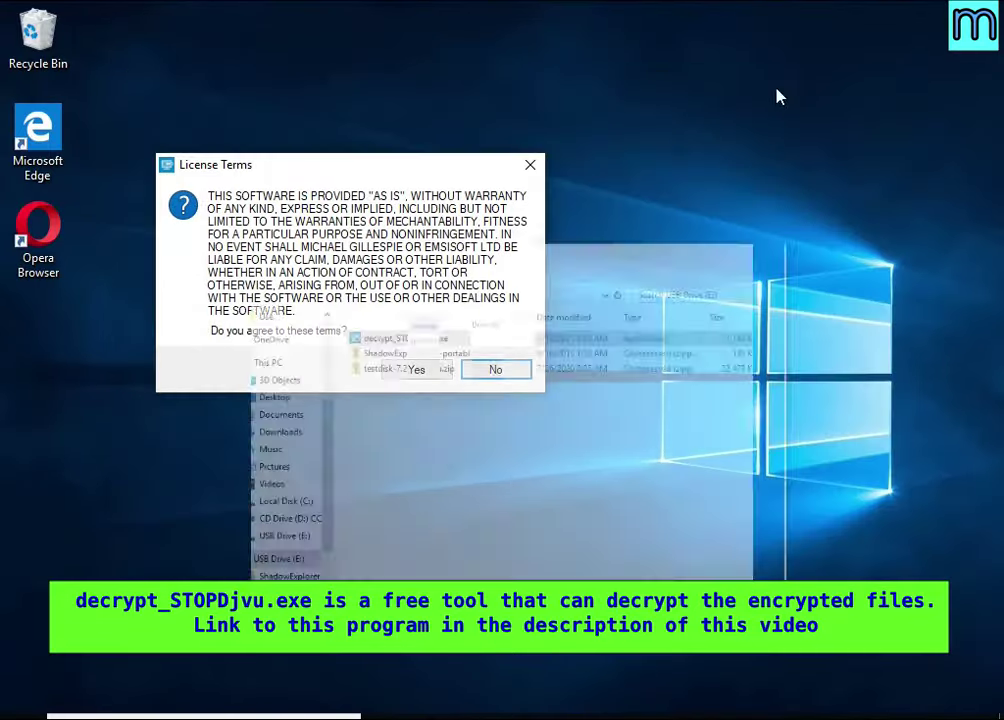
drag(403, 168, 571, 195)
click(580, 394)
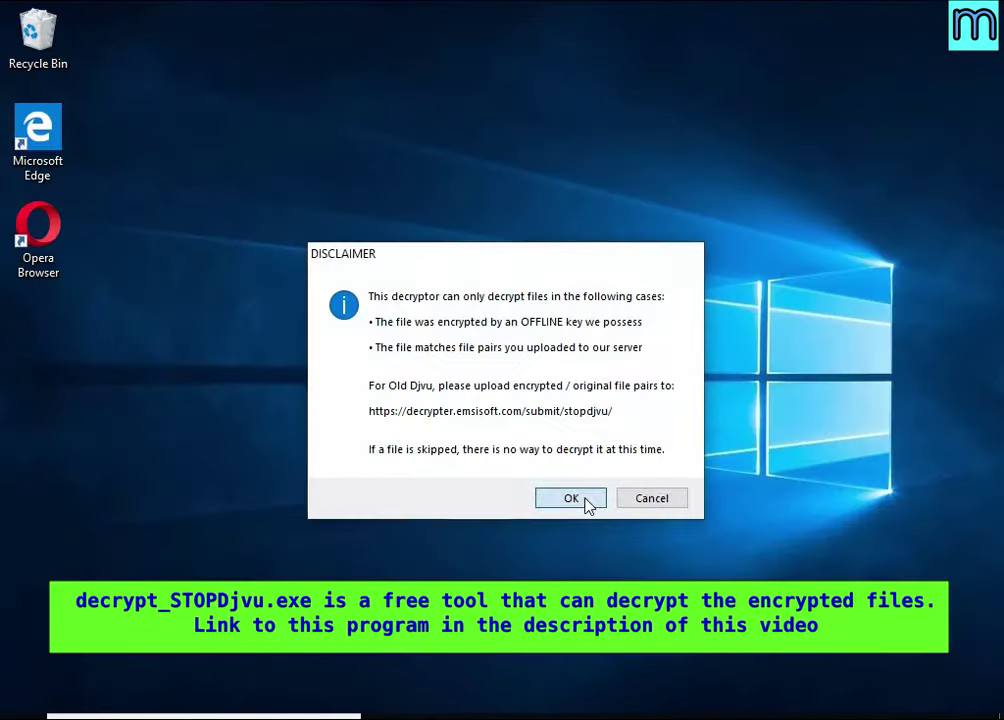
- Accept the decrypter's disclaimer and clear the default C:\ and E:\ entries from the list of locations to decrypt
click(585, 500)
click(571, 458)
click(665, 447)
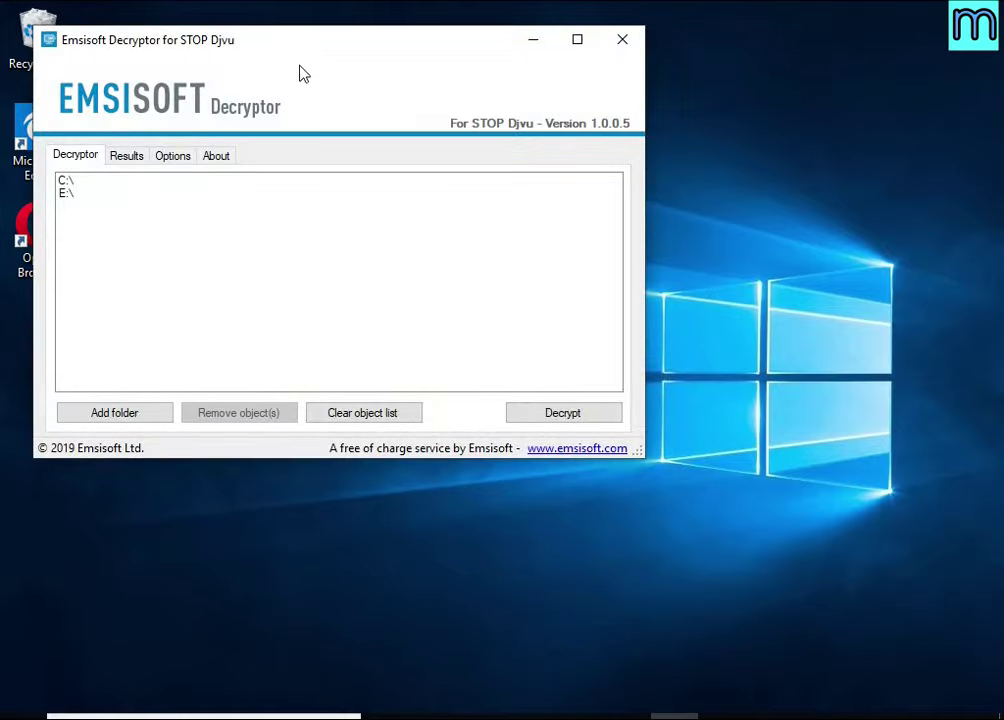
drag(309, 40, 492, 167)
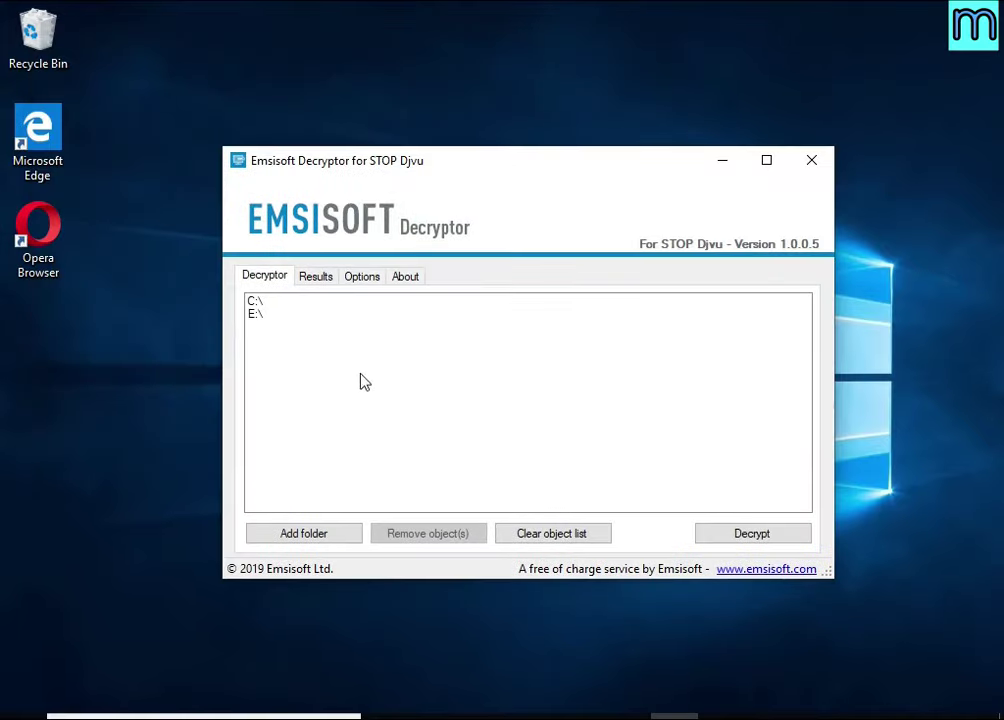
click(356, 430)
key(Delete)
click(293, 335)
click(394, 533)
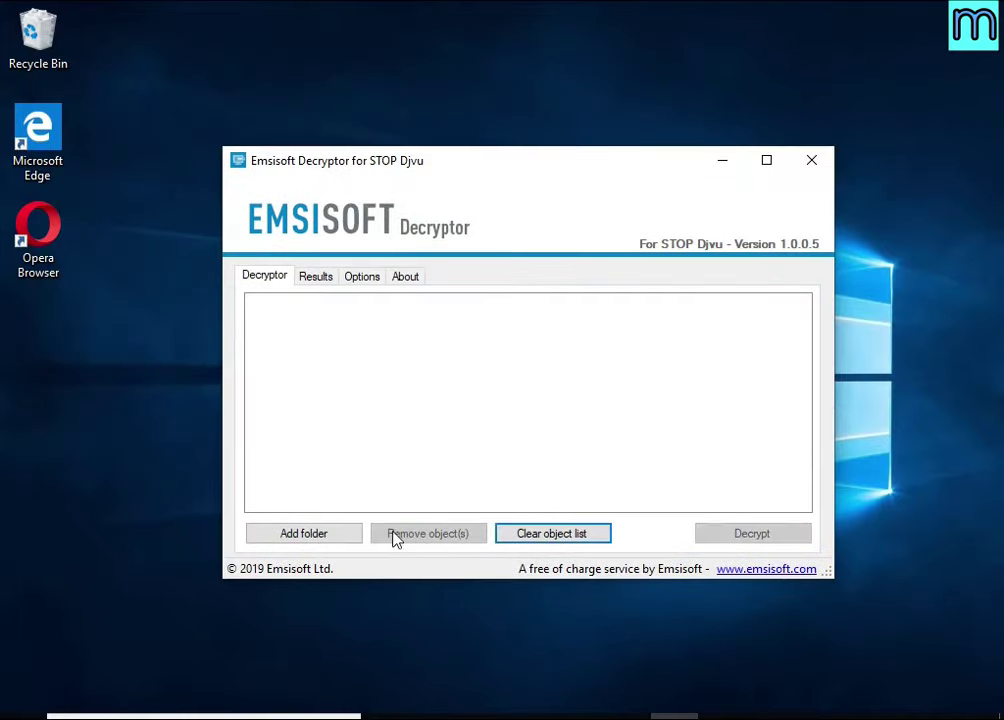
- Add the Documents and Pictures folders to the decryption list and start decrypting their files
click(323, 535)
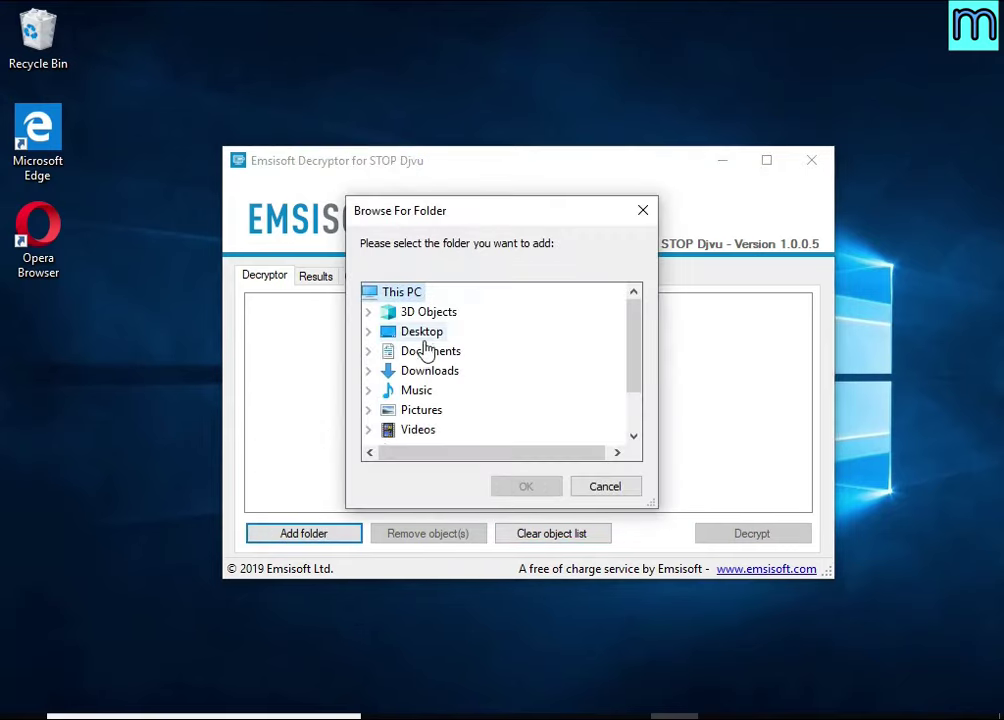
click(304, 533)
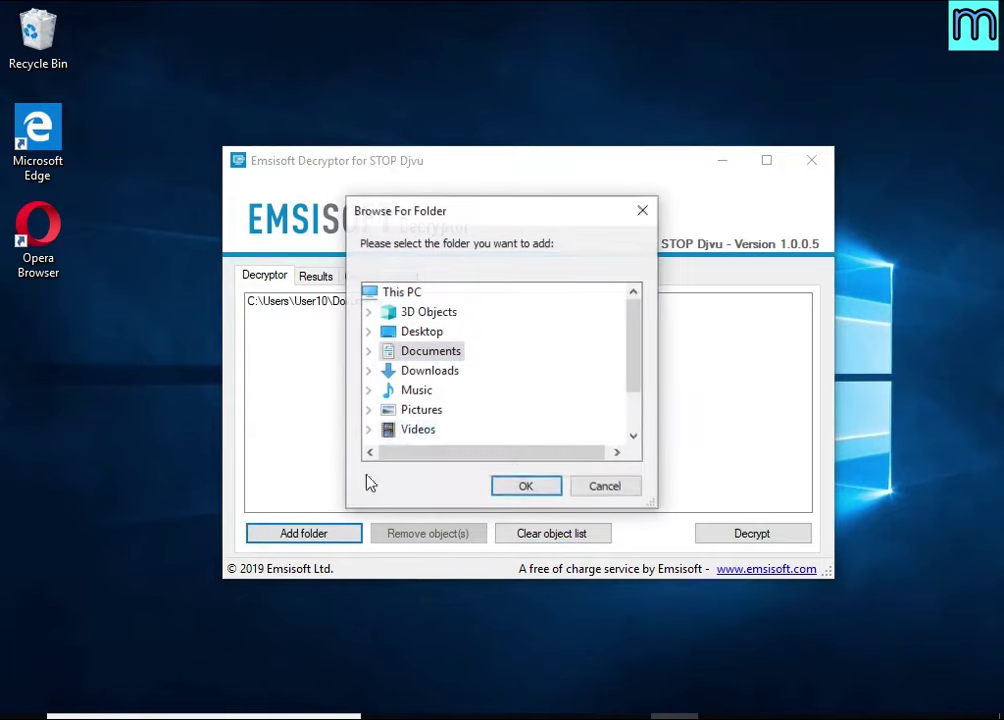
click(403, 410)
click(521, 484)
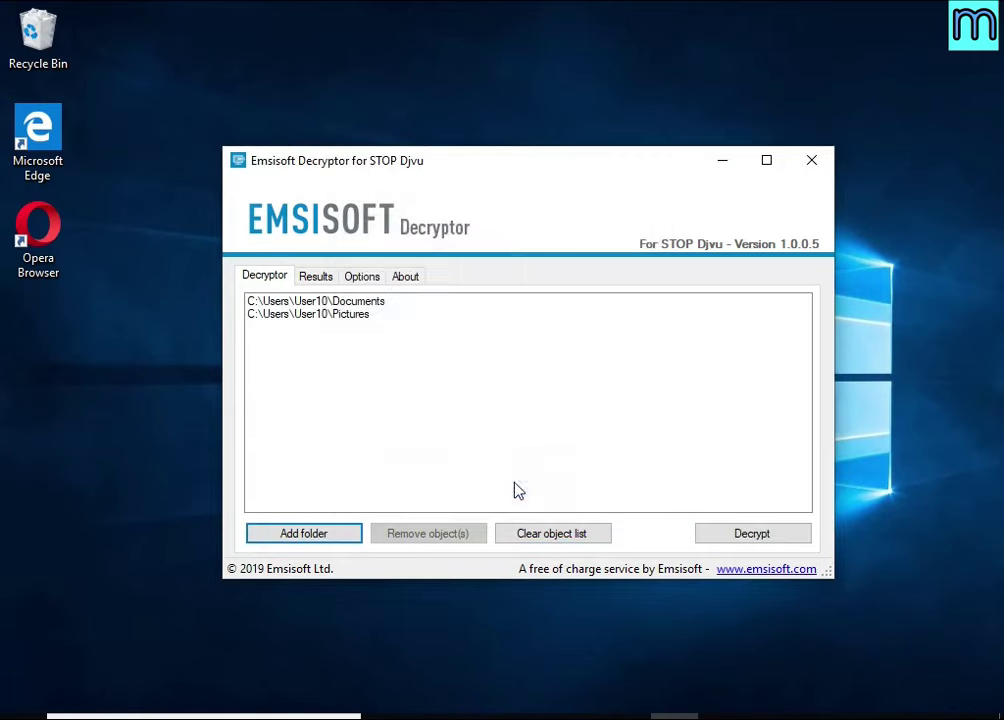
click(294, 314)
click(296, 300)
click(295, 314)
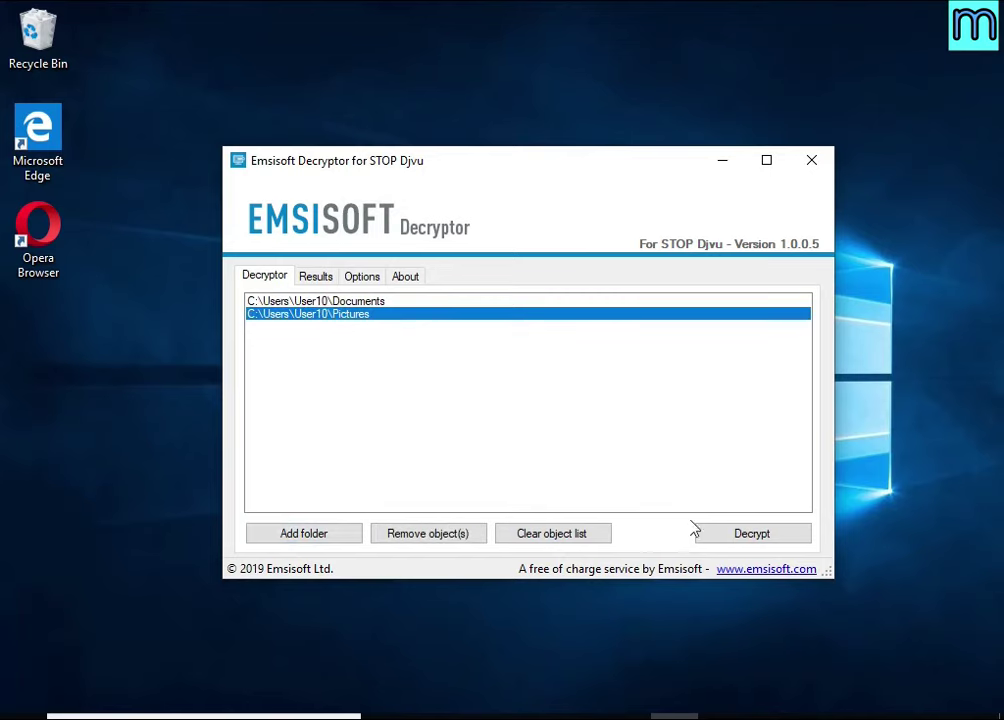
click(764, 538)
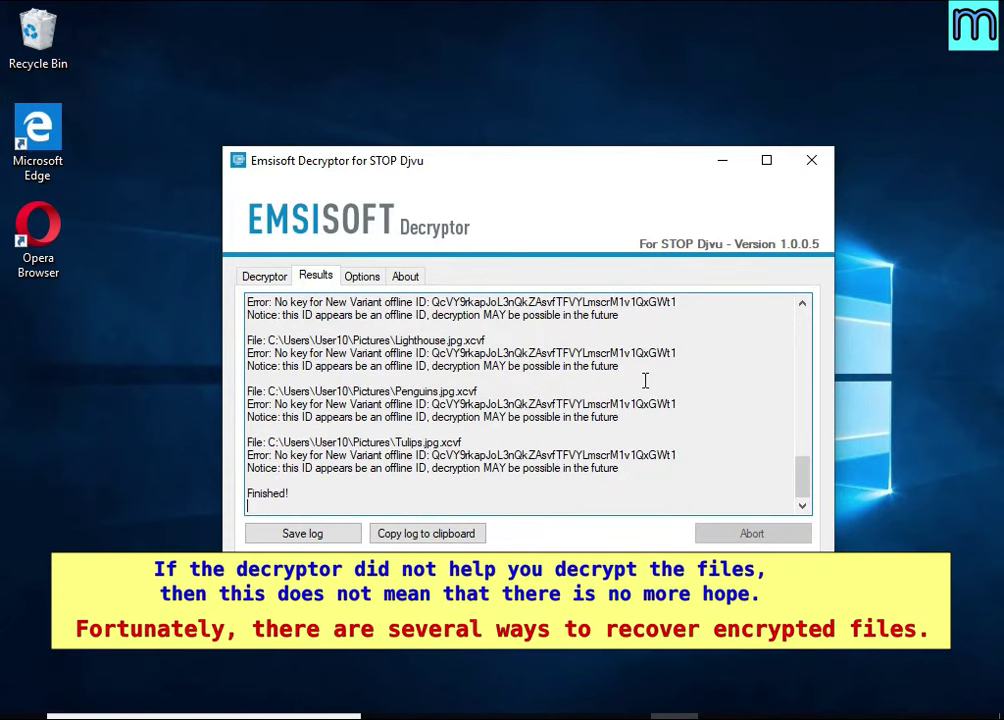
- Examine the error and notice lines for Tulips.jpg.xcvf at the end of the decryption results log
drag(417, 443, 463, 443)
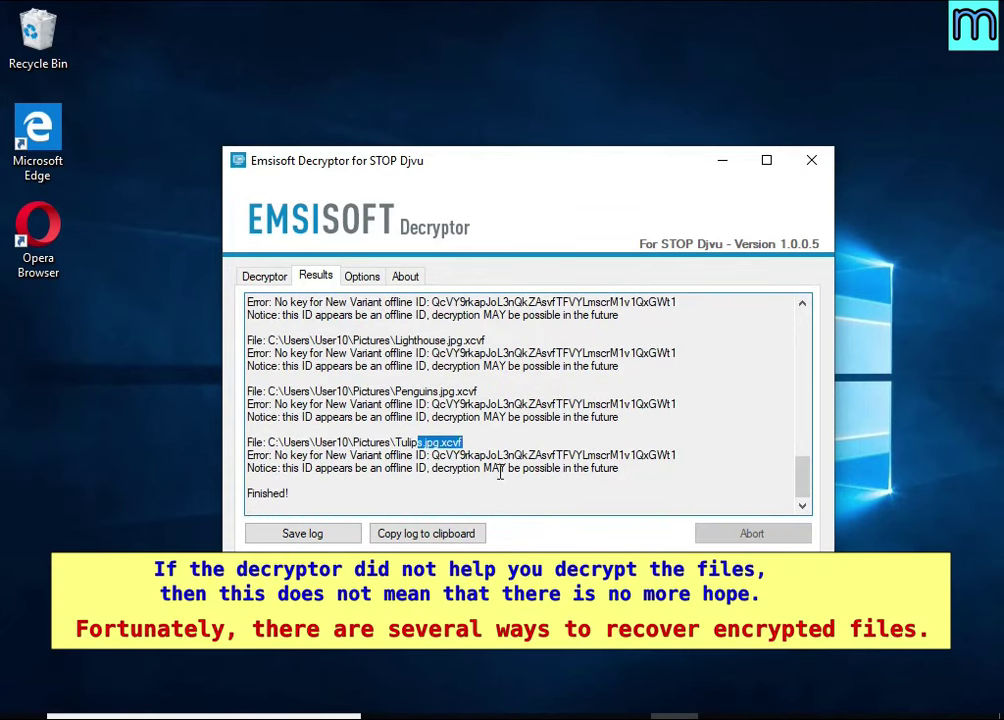
drag(247, 455, 690, 456)
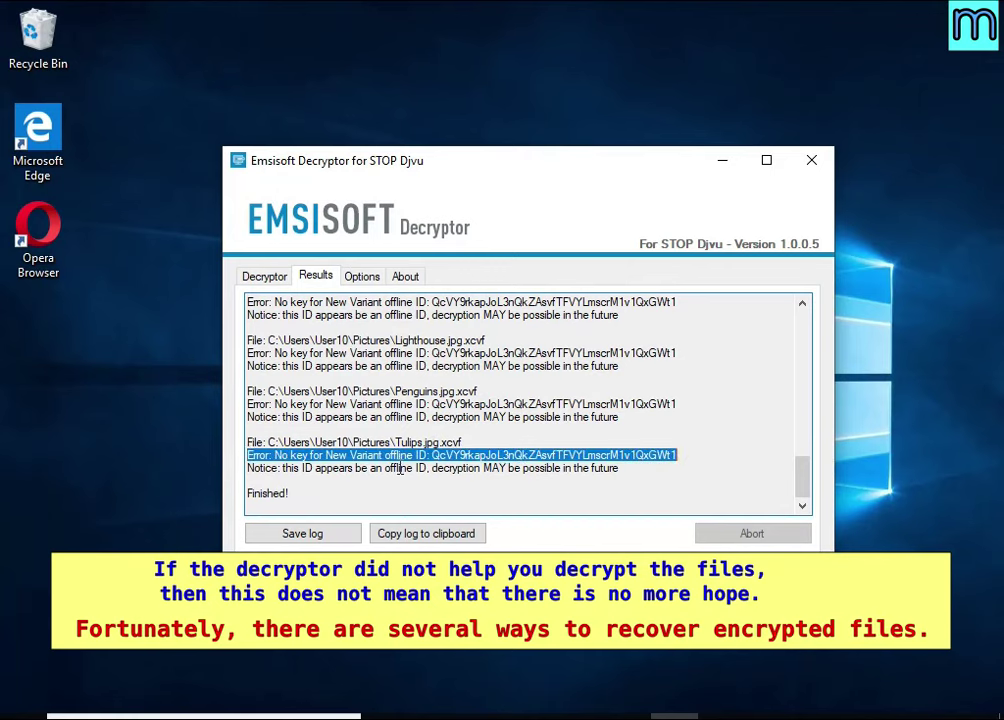
click(253, 470)
drag(253, 470, 638, 481)
double_click(564, 456)
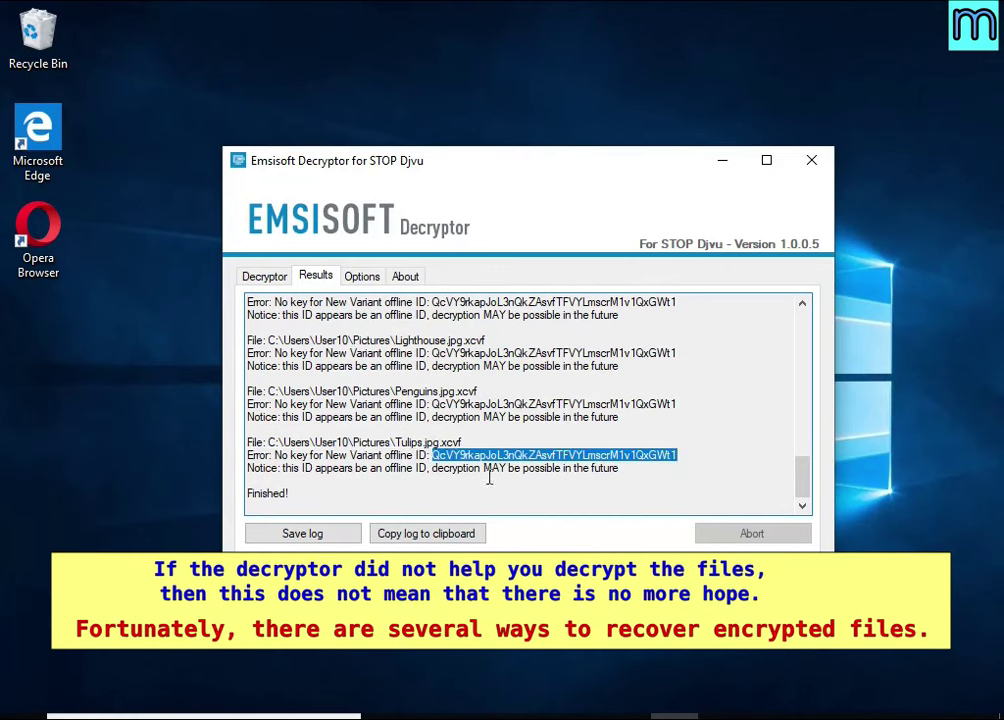
click(397, 470)
double_click(422, 468)
double_click(456, 468)
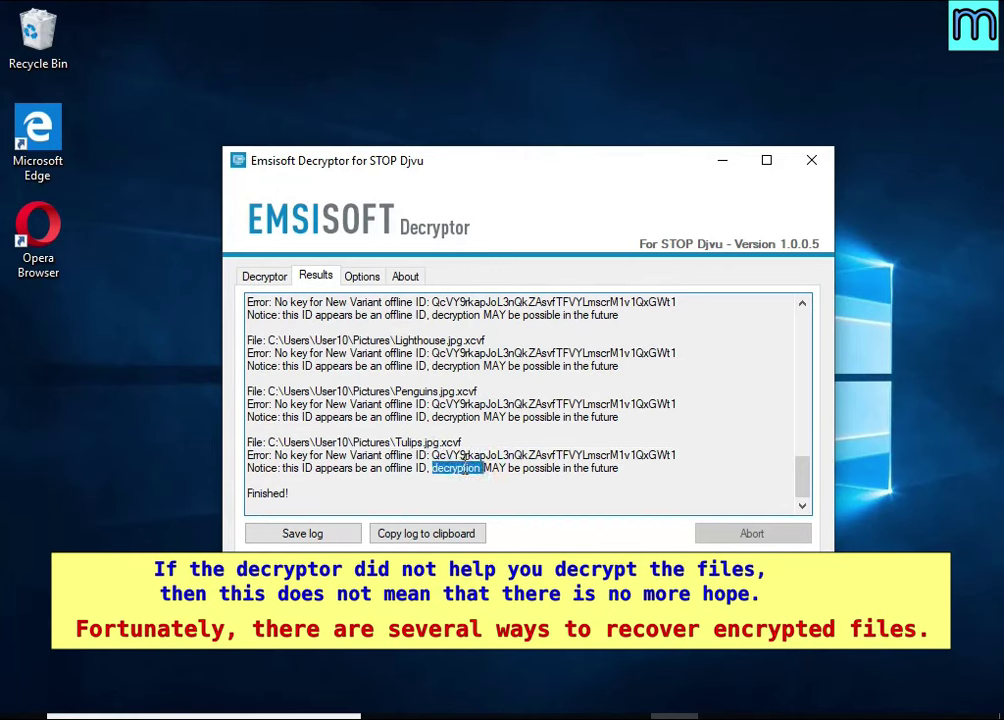
double_click(494, 468)
double_click(544, 470)
double_click(606, 469)
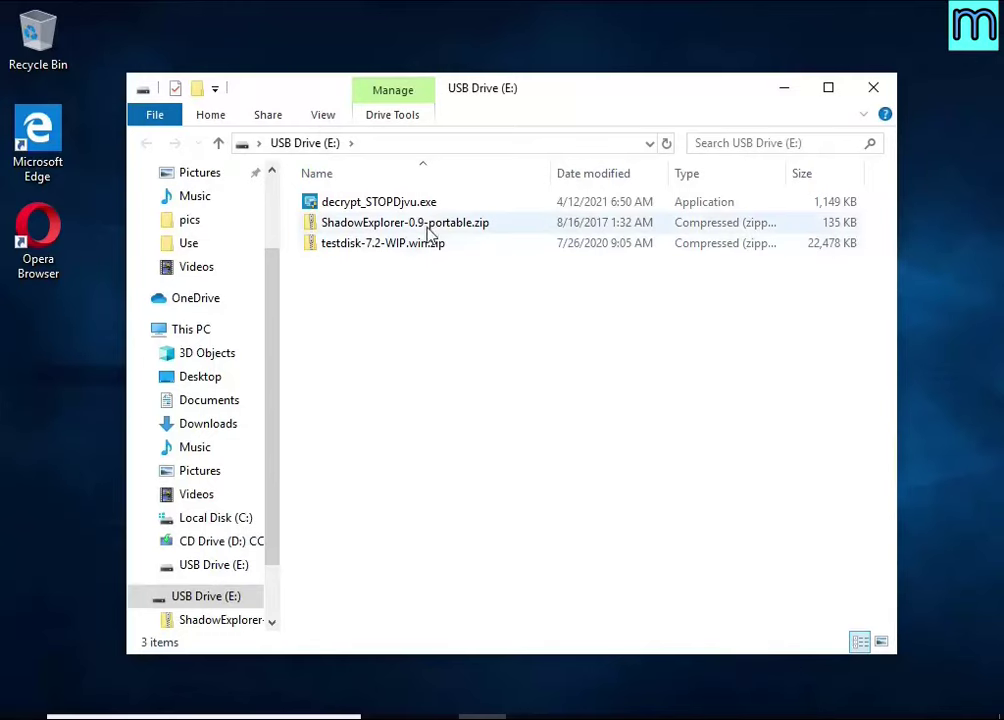
- Extract ShadowExplorer-0.9-portable.zip from USB Drive (E:) into its default destination folder
click(500, 225)
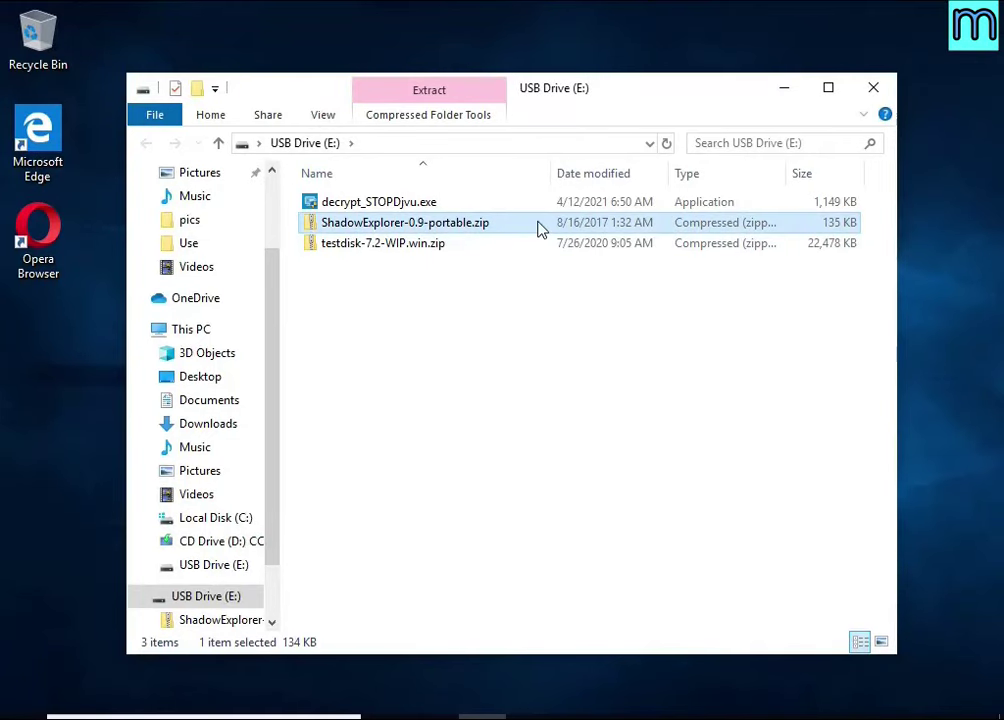
right_click(540, 229)
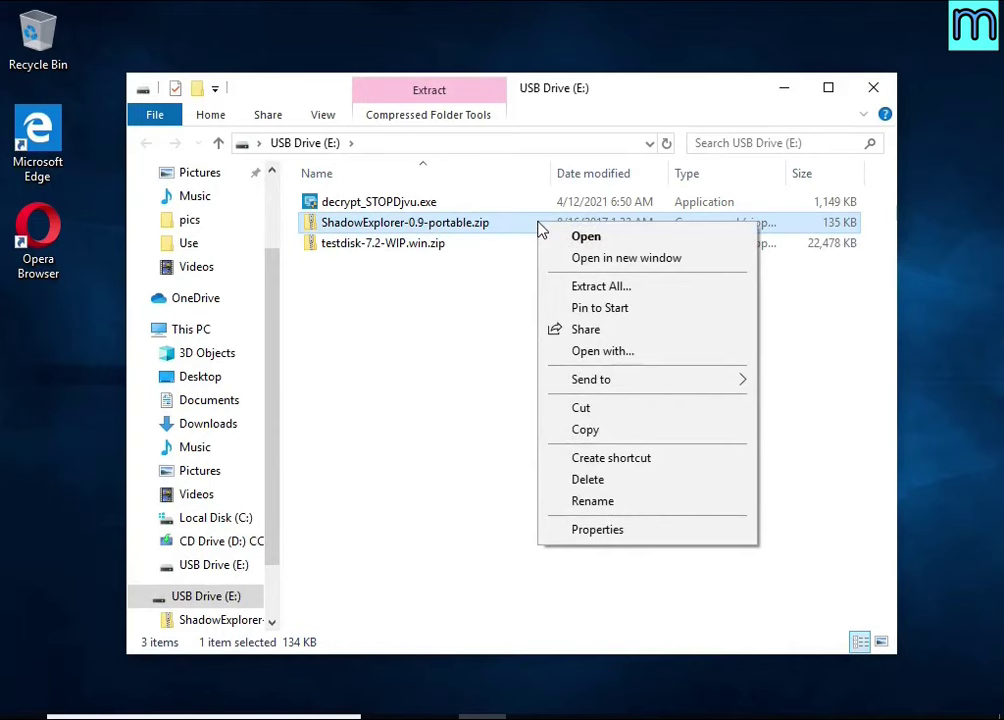
click(677, 294)
click(692, 563)
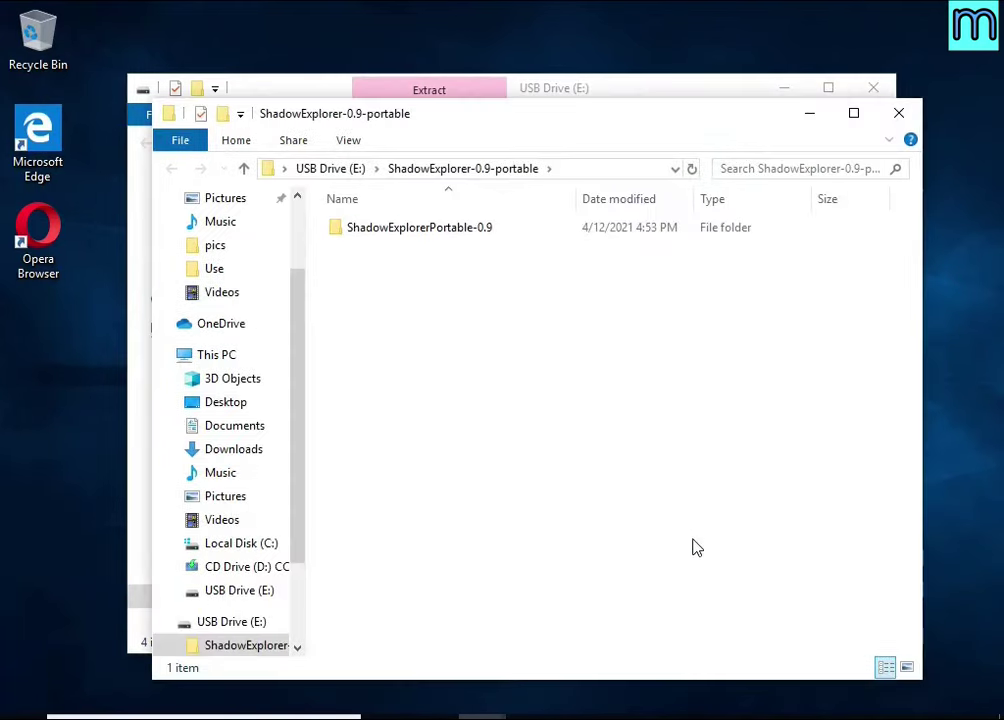
- Run ShadowExplorerPortable.exe from the extracted ShadowExplorerPortable-0.9 folder, allowing it to make changes to the device
double_click(526, 230)
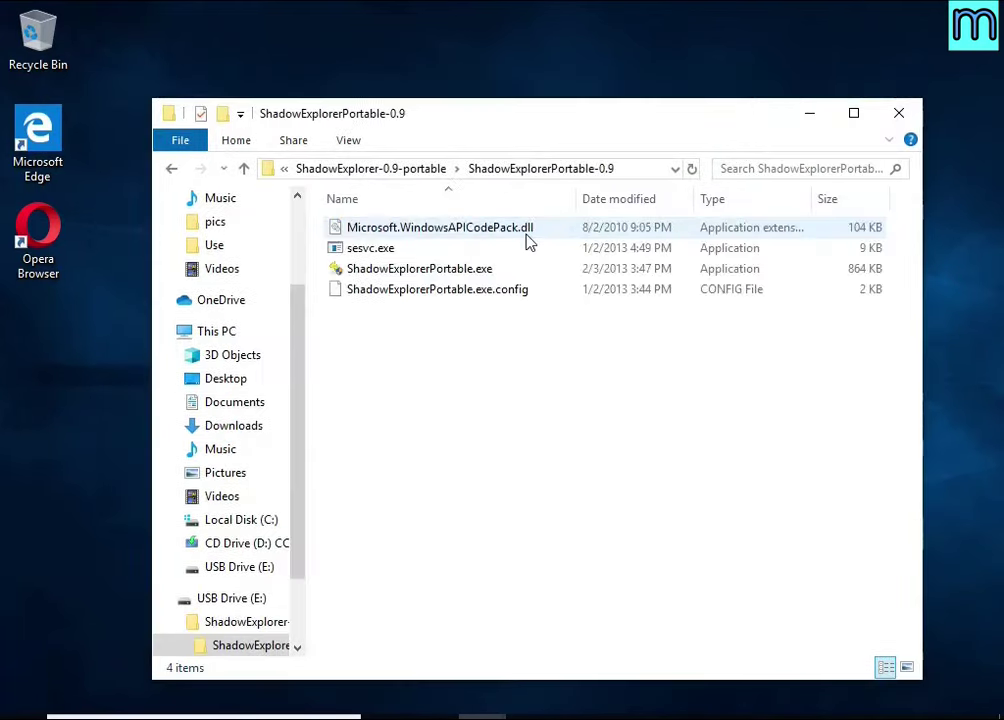
double_click(517, 279)
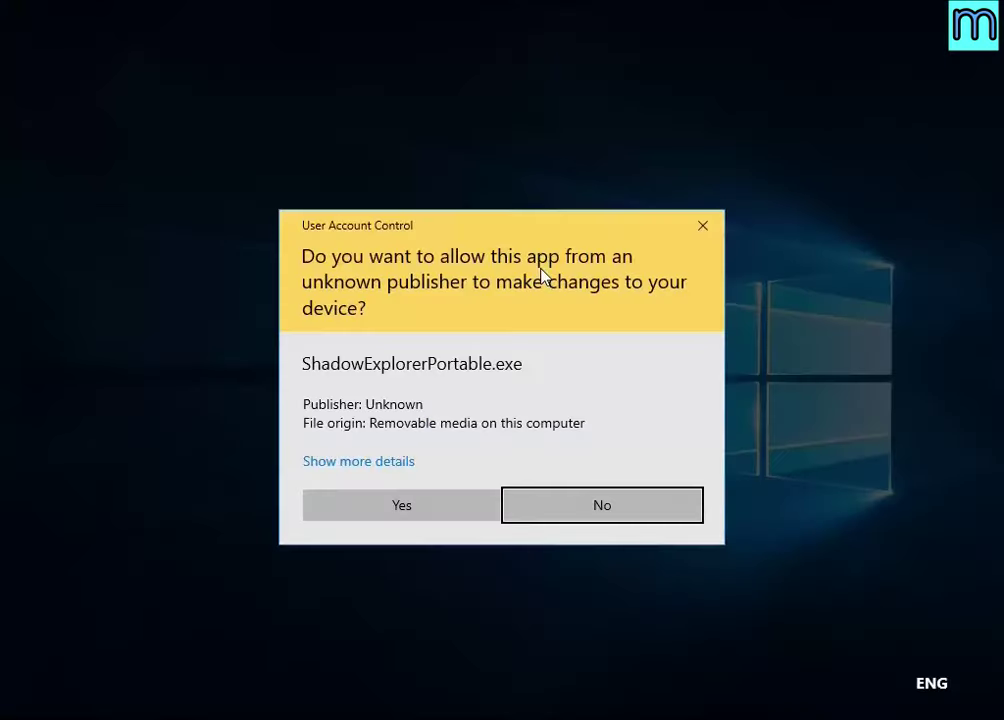
click(374, 511)
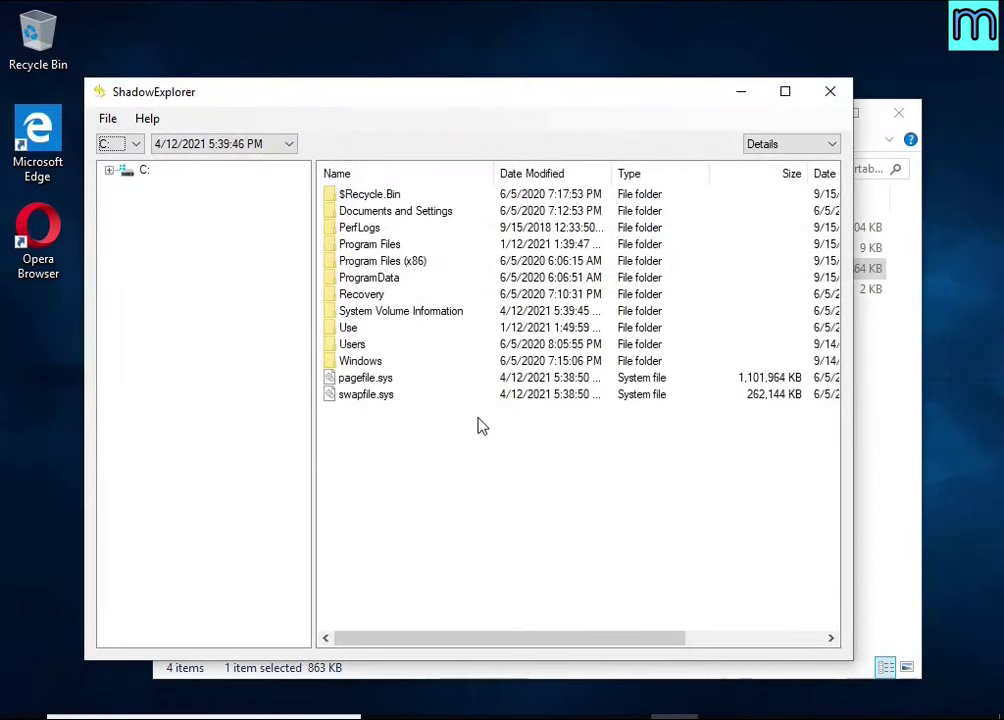
- Select the 4/12/2021 5:40:04 PM shadow copy of drive C: and open the Documents folder under Users, User10
click(128, 144)
click(123, 146)
click(193, 145)
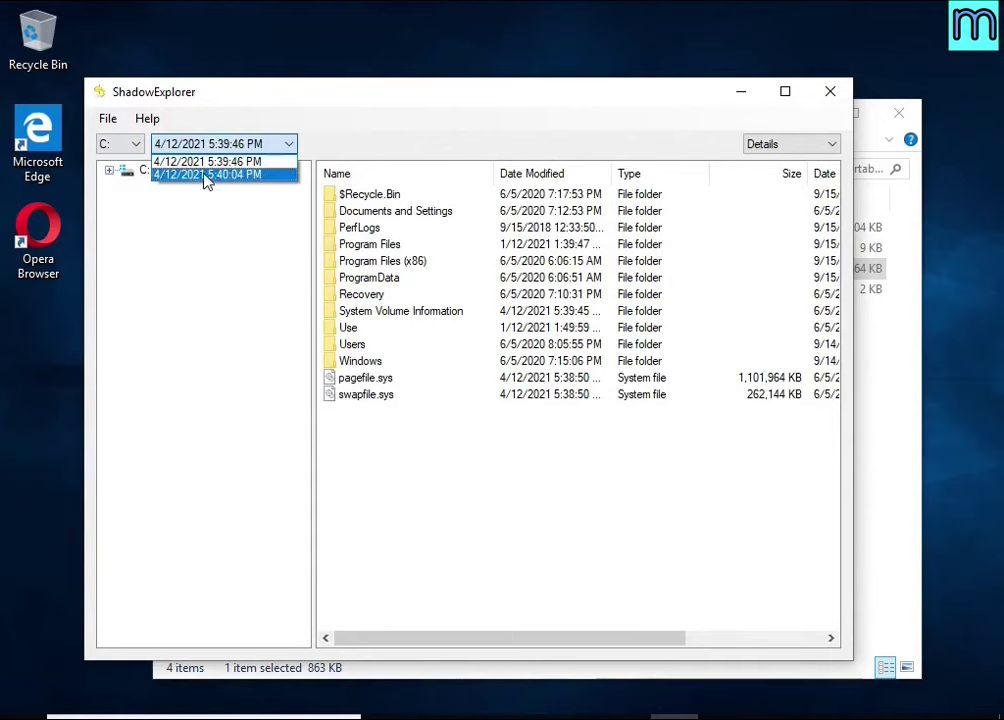
click(207, 175)
double_click(363, 346)
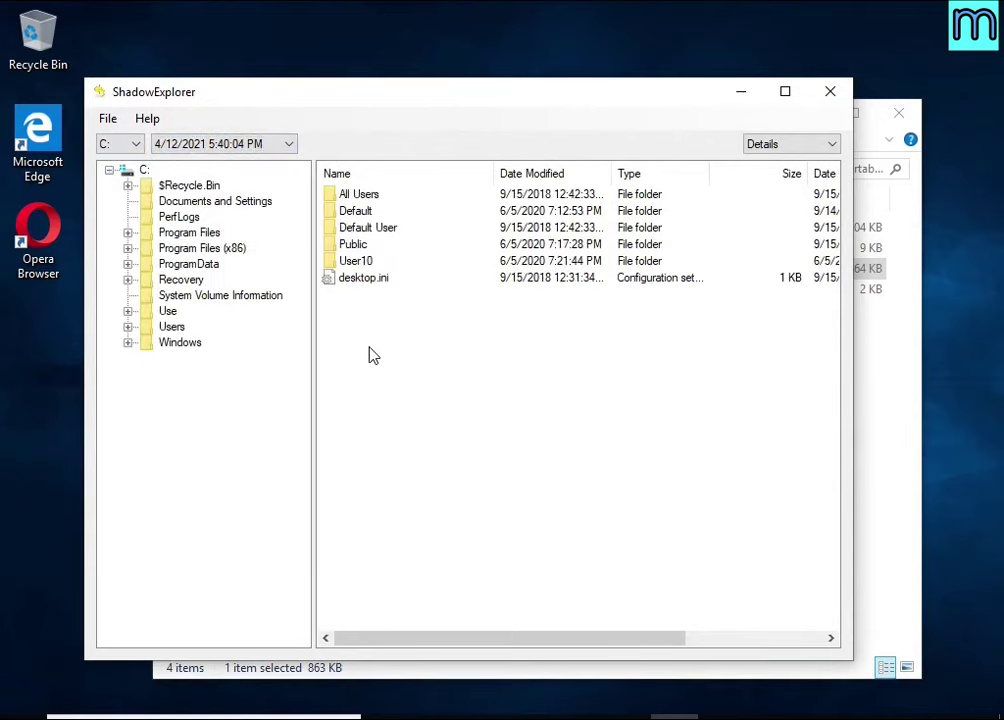
double_click(340, 262)
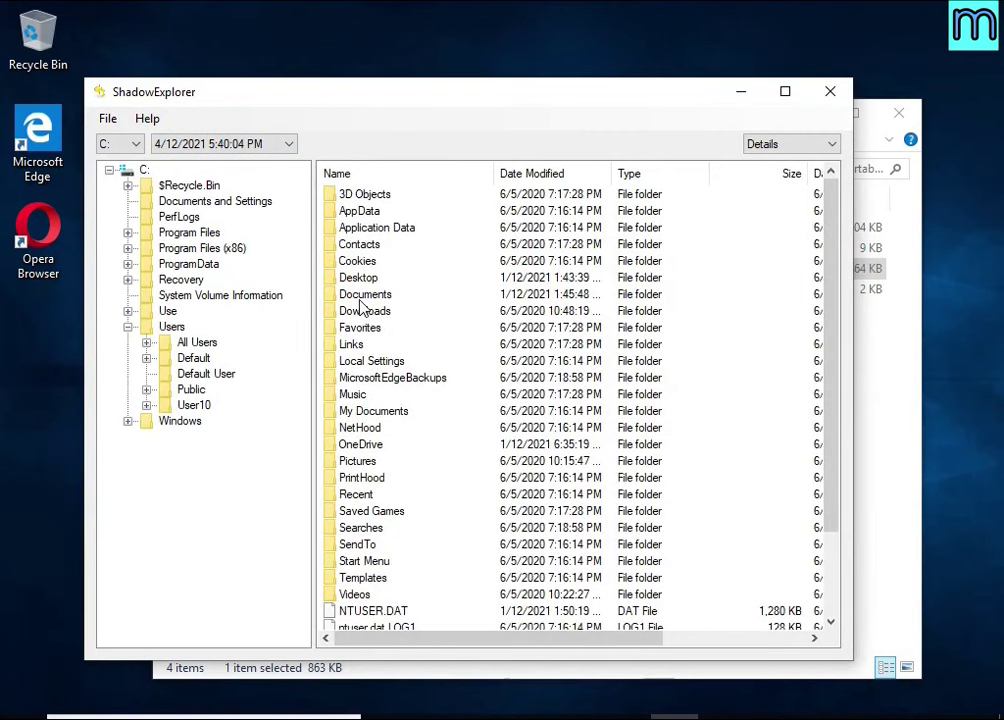
double_click(362, 296)
- Export the Microsoft Word 2016 PDF from the shadow copy's Documents folder to USB Drive (E:)
click(368, 294)
click(370, 328)
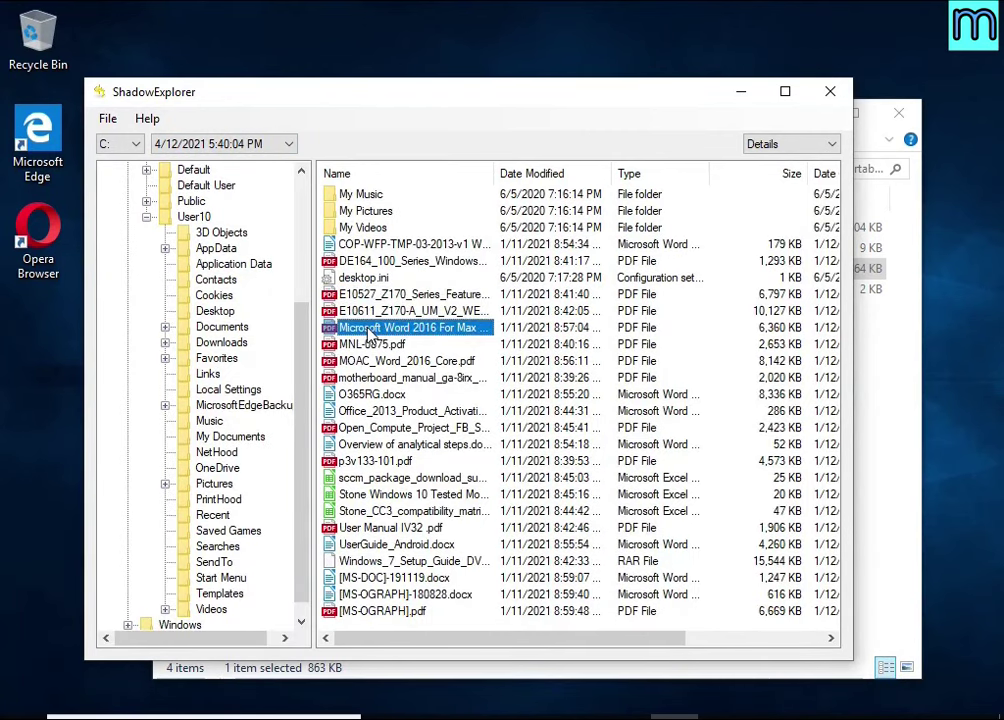
click(372, 378)
click(375, 395)
click(366, 345)
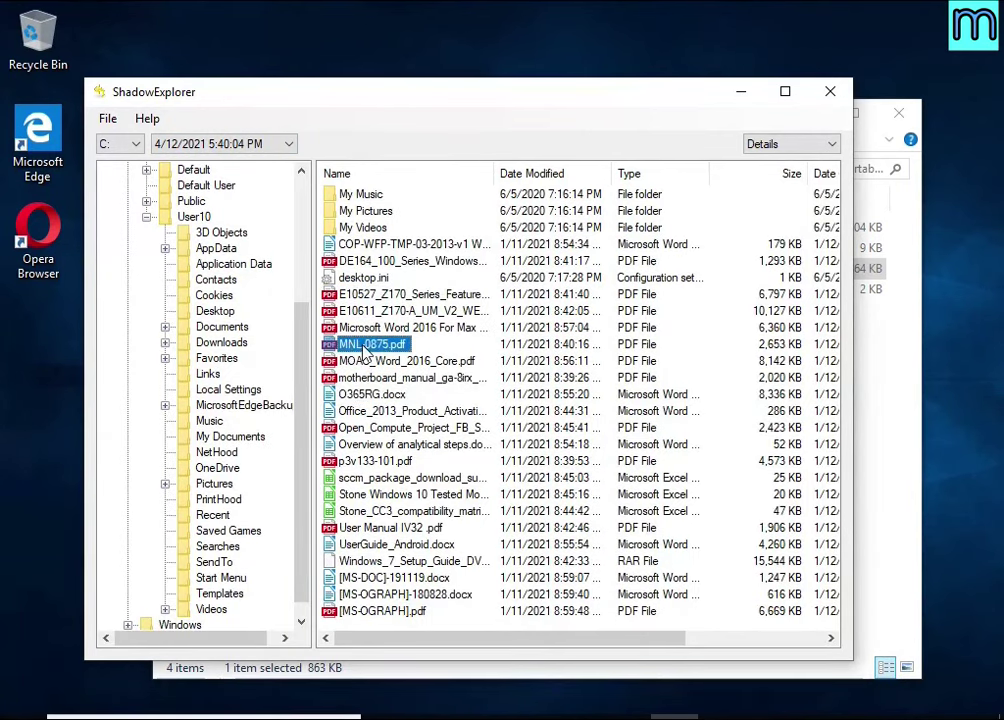
click(363, 330)
right_click(372, 330)
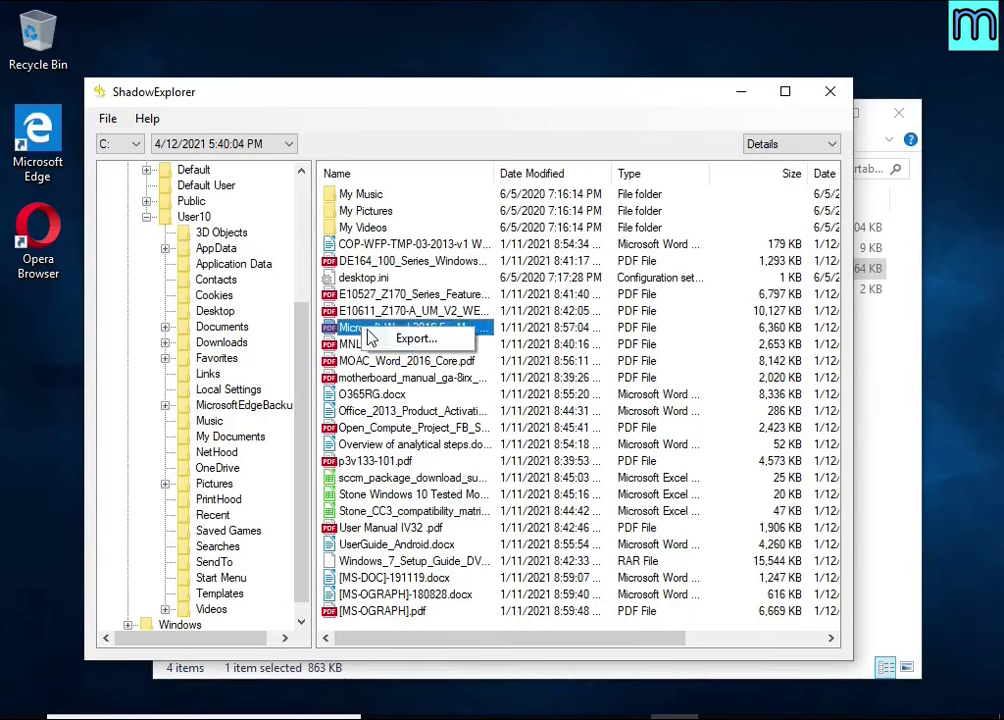
click(415, 400)
double_click(435, 391)
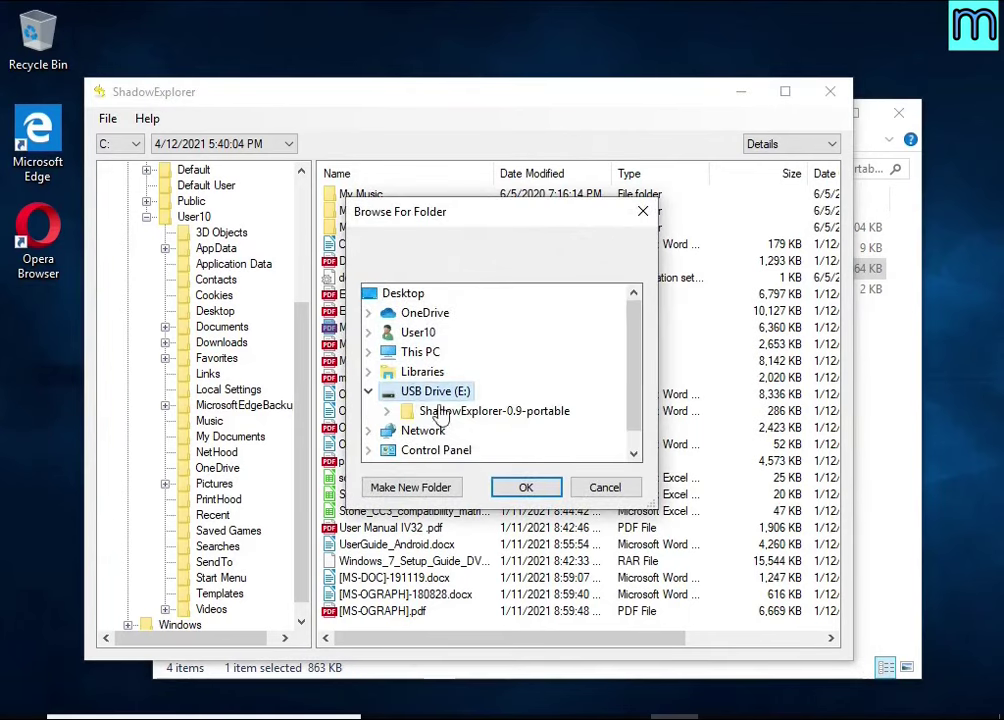
click(441, 412)
click(526, 487)
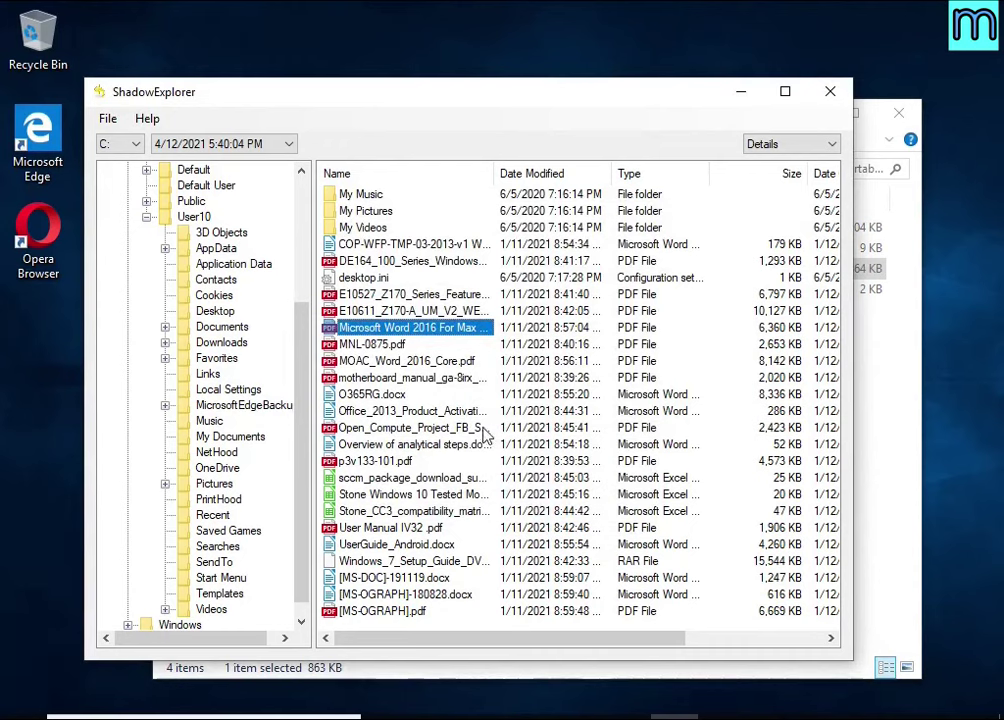
- Export UserGuide_Android.docx from the shadow copy's Documents folder to the same USB drive
click(372, 560)
right_click(372, 560)
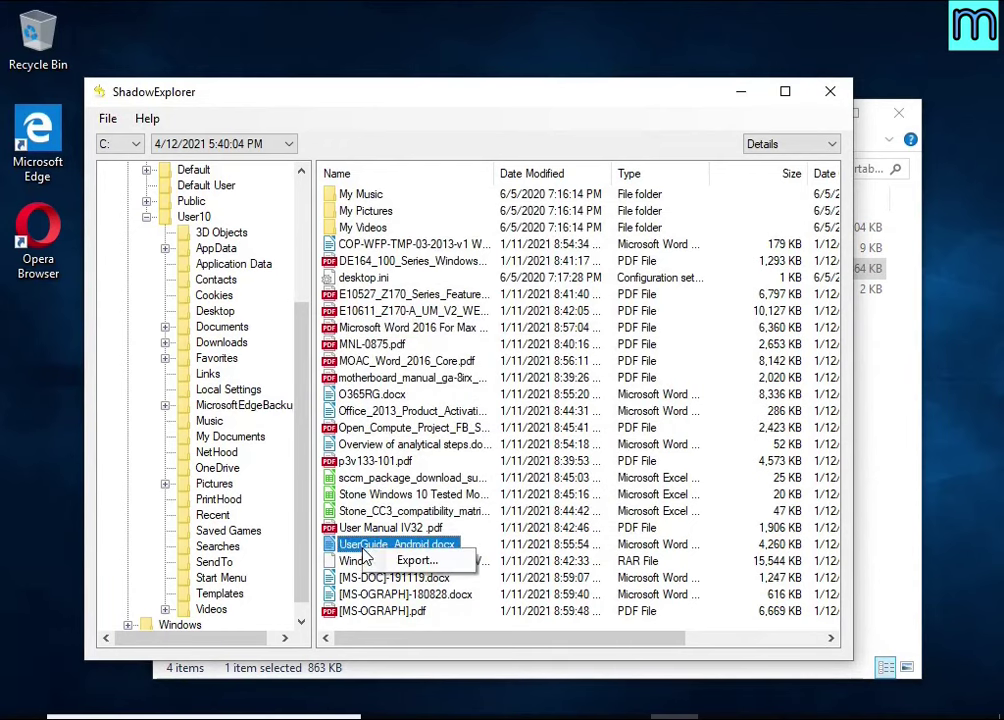
click(400, 560)
click(526, 487)
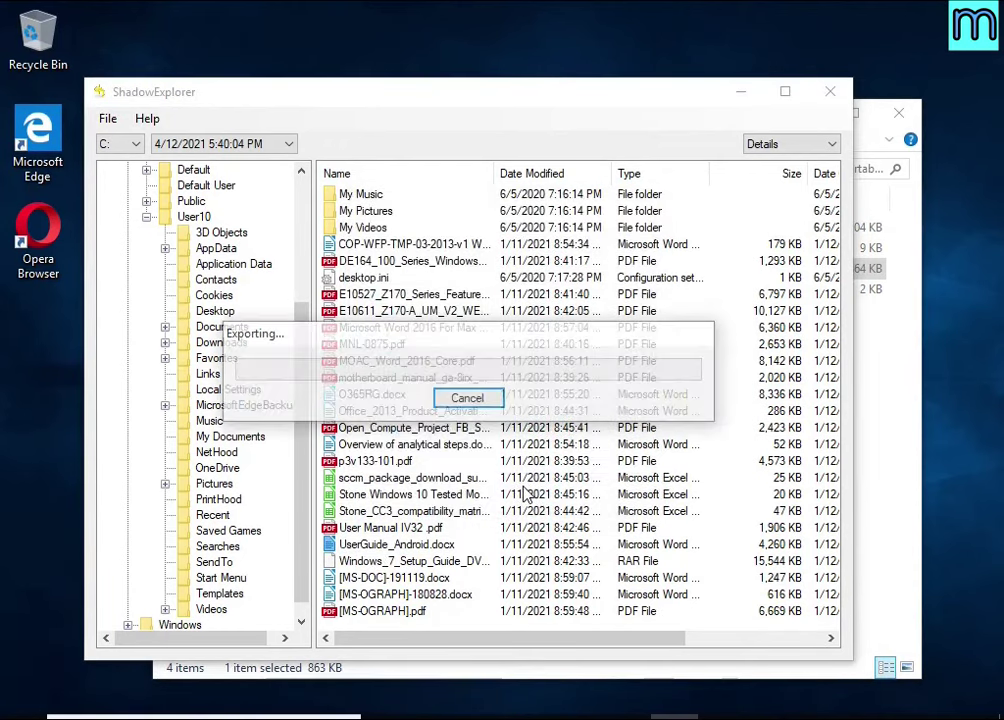
click(487, 544)
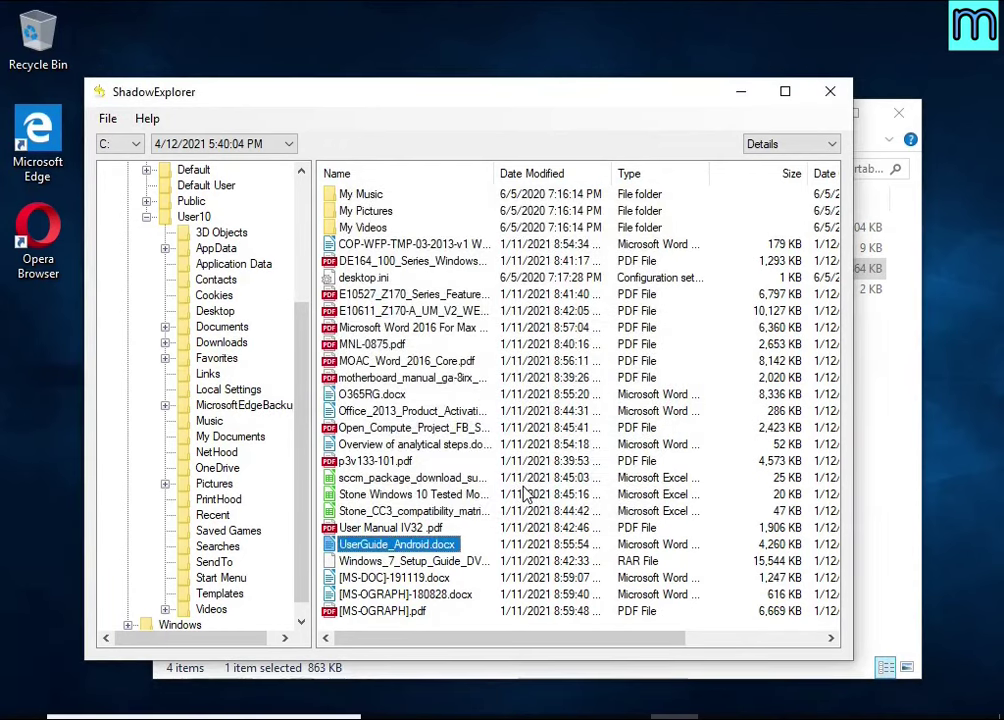
- Open the shadow copy's Pictures folder and export Chrysanthemum.jpg to the USB drive
click(230, 483)
click(357, 313)
click(365, 228)
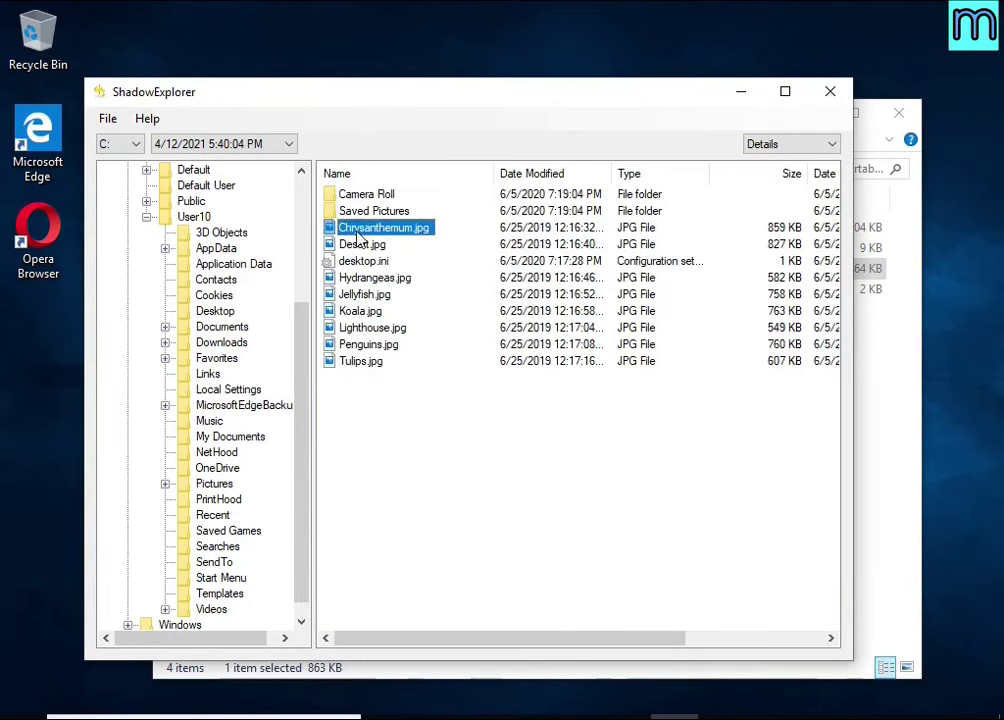
right_click(365, 228)
click(405, 245)
click(515, 486)
- Export Desert.jpg from the shadow copy's Pictures folder to the USB drive
click(342, 246)
right_click(342, 246)
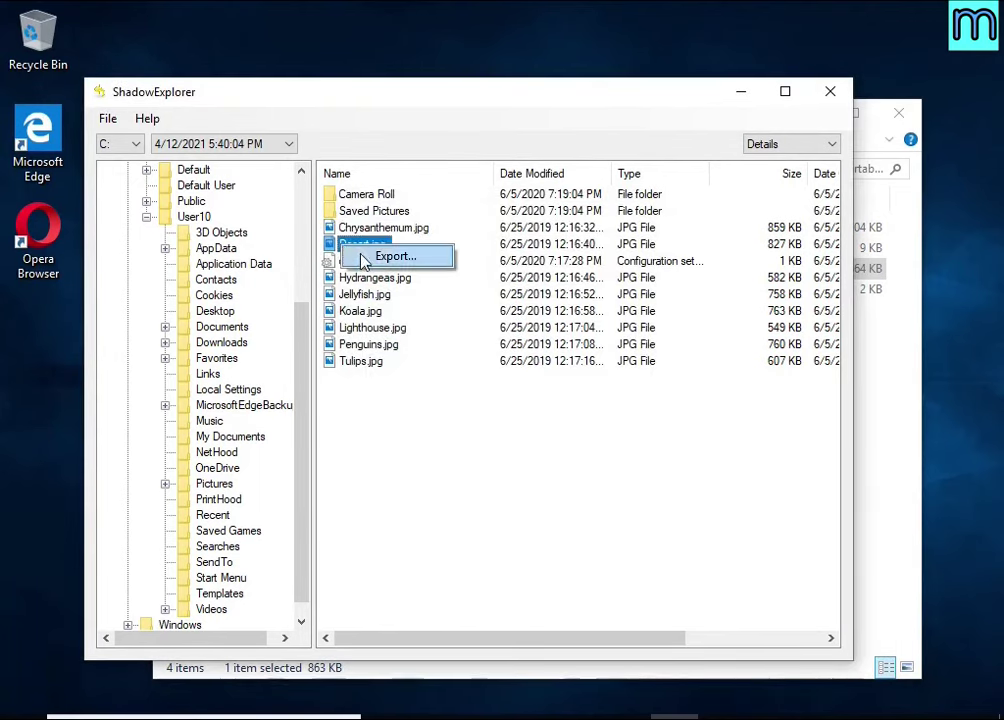
click(380, 262)
click(515, 486)
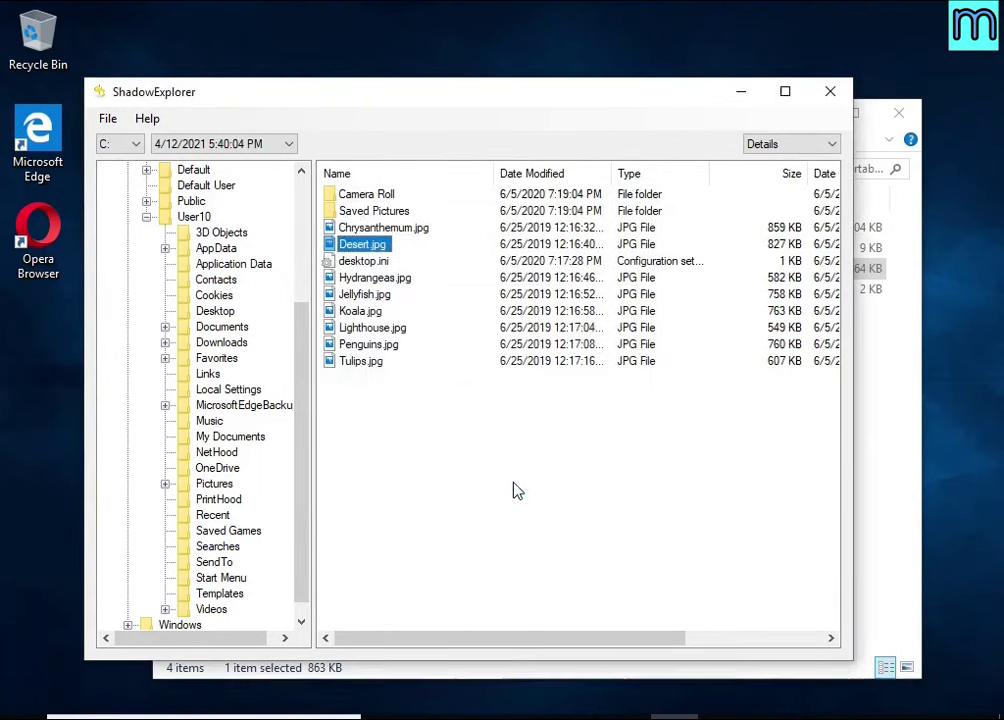
- Close ShadowExplorer and check the exported documents and pictures in the root folder of USB Drive (E:)
click(829, 91)
click(226, 598)
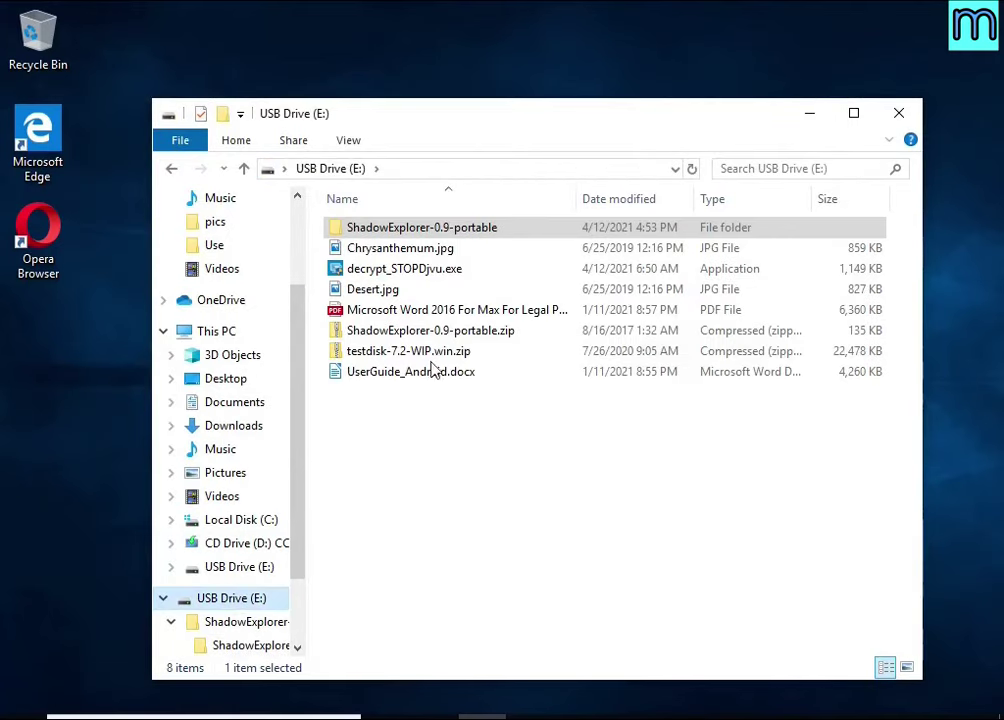
click(410, 249)
key(Down)
key(Down)
key(Down)
key(Down)
key(Down)
key(Down)
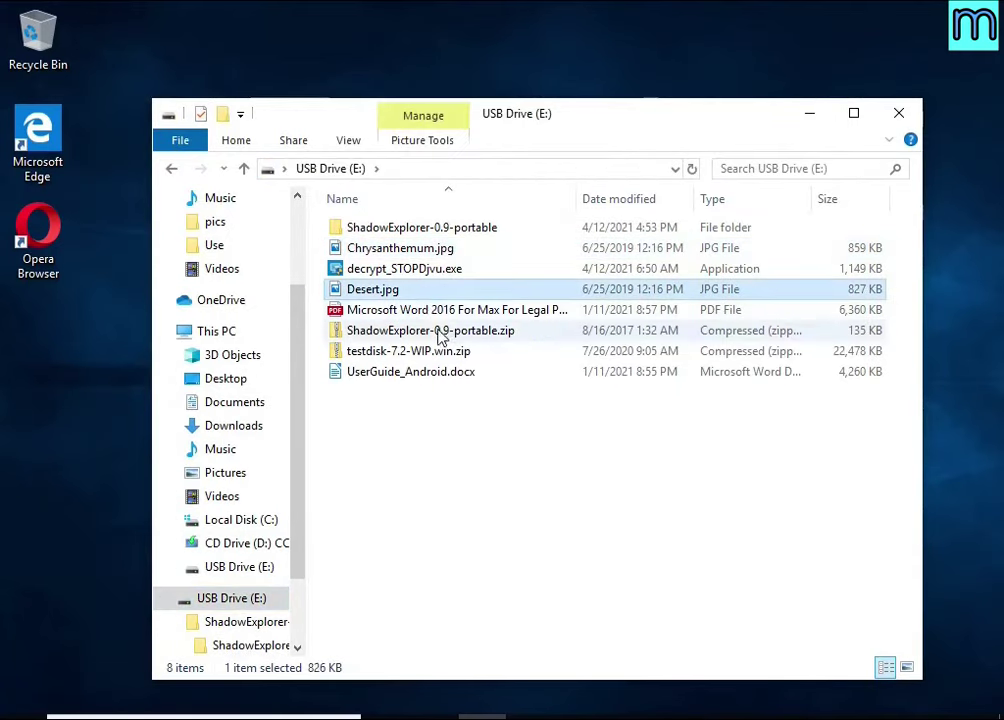
- Open the exported UserGuide_Android.docx from the USB drive, dismiss the Tip of the Day, and look through its pages
double_click(435, 385)
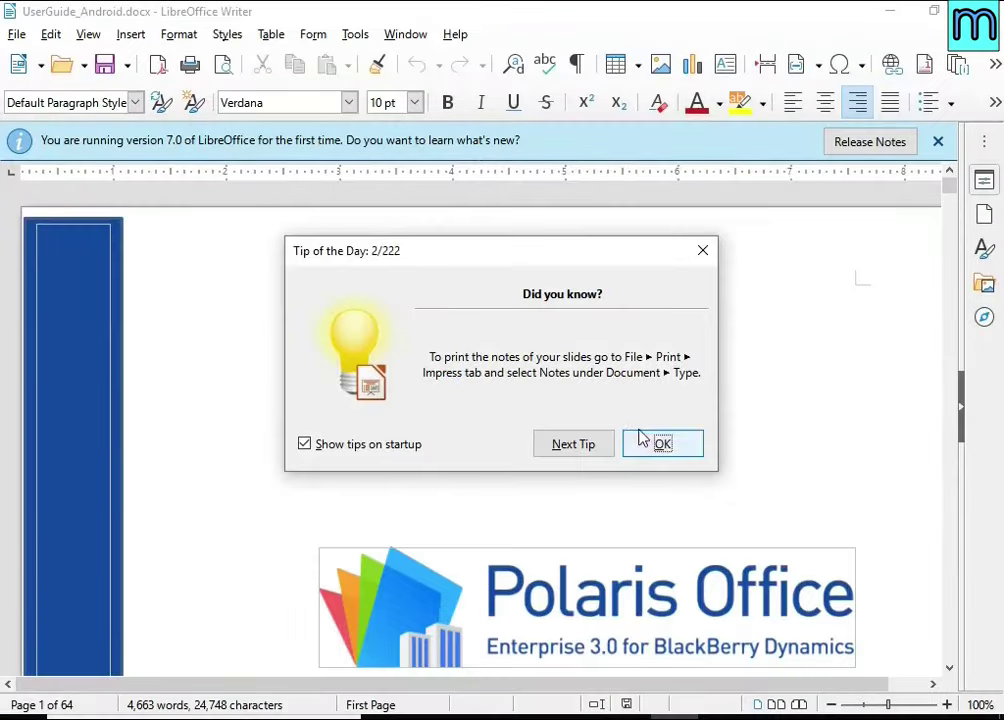
click(641, 440)
scroll(662, 370, down, 5)
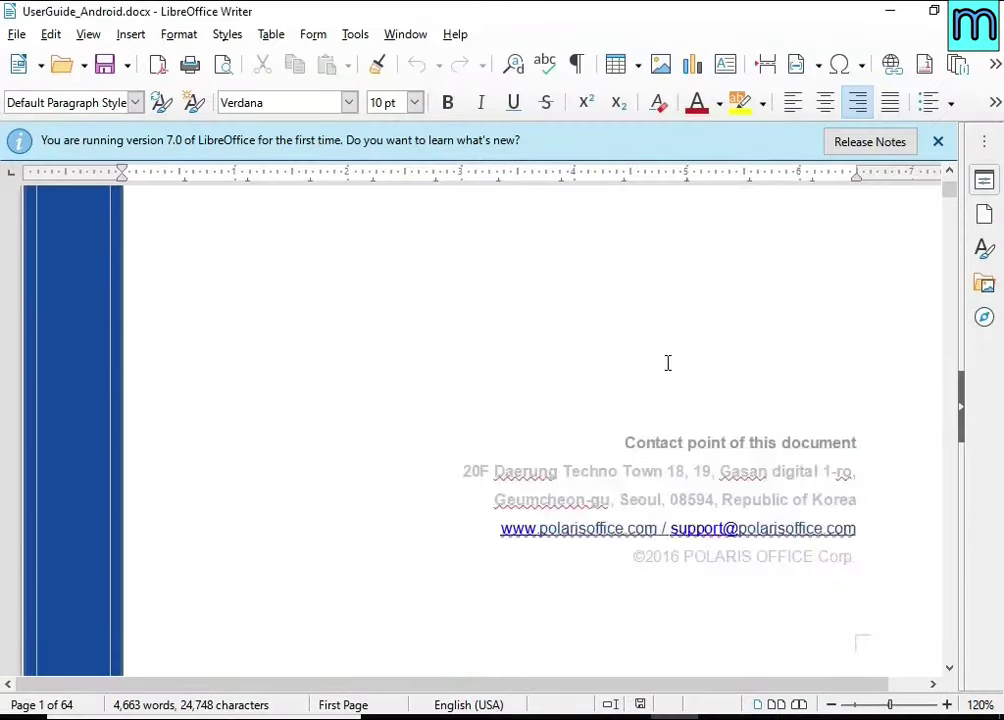
scroll(592, 381, down, 8)
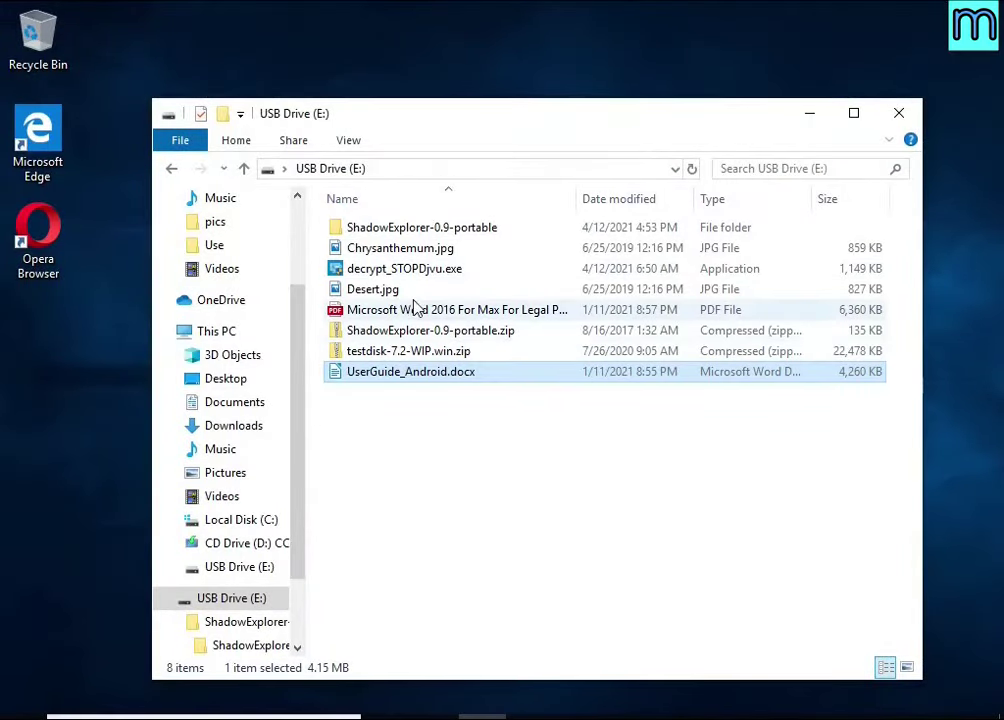
- Open the exported Microsoft Word 2016 For Legal Professionals PDF, look through its pages, and close it
double_click(415, 309)
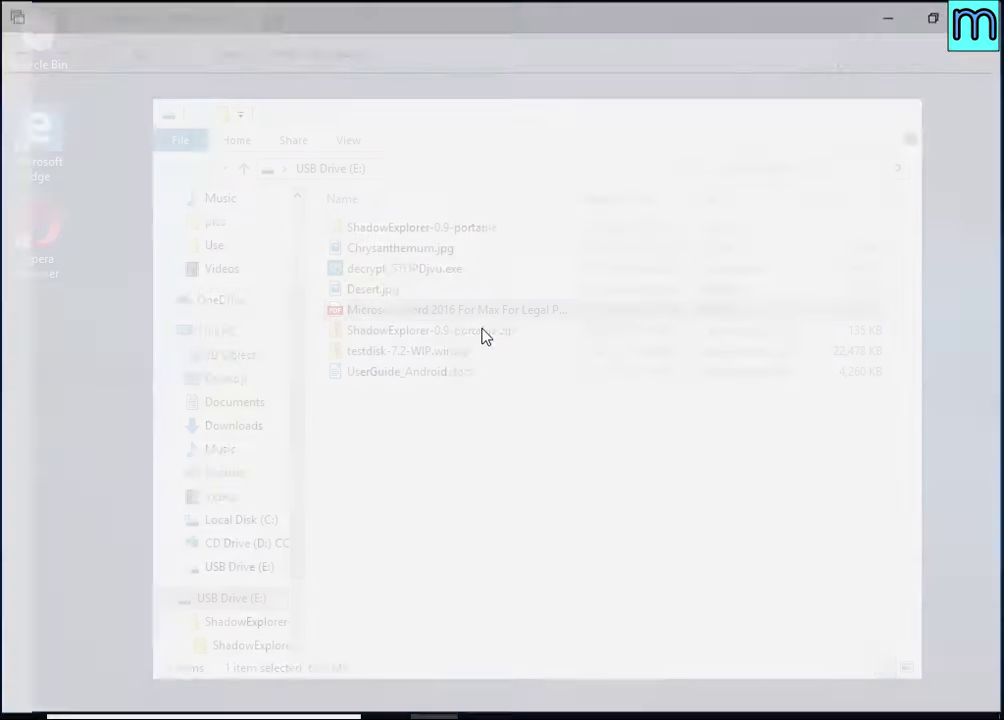
scroll(500, 325, down, 10)
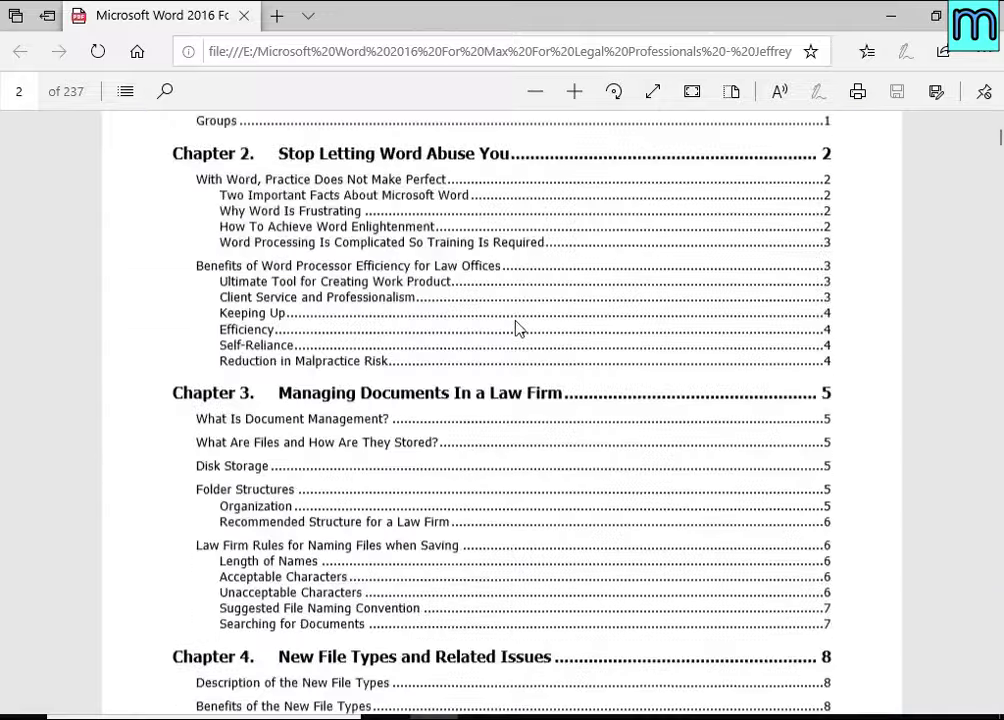
scroll(517, 328, down, 6)
click(982, 15)
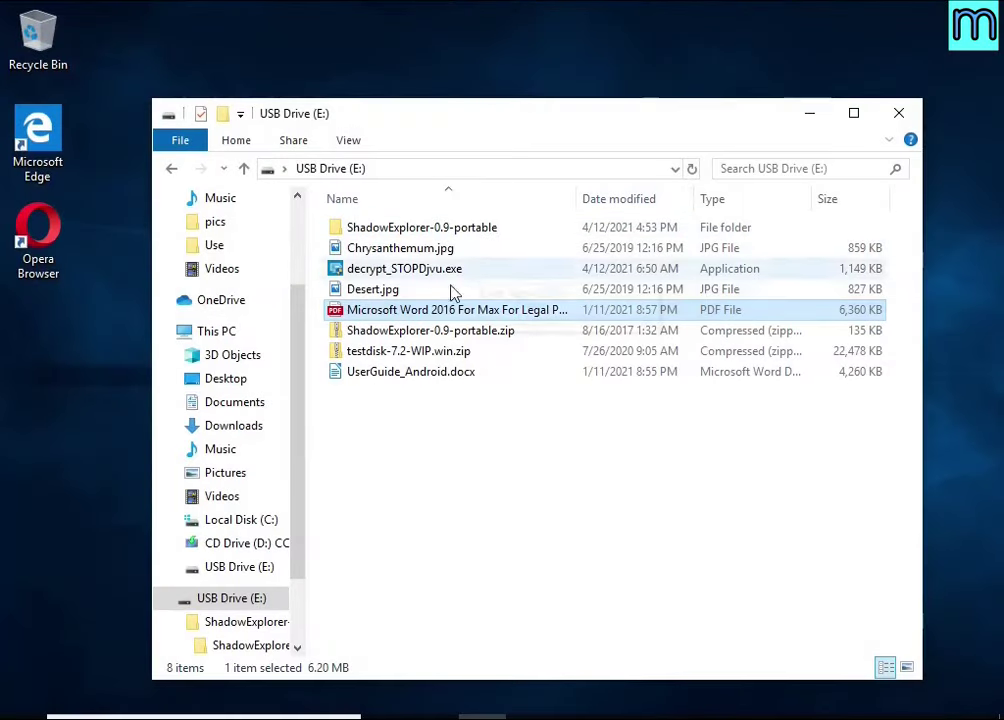
- View the exported Desert.jpg and Chrysanthemum.jpg pictures, then close them and the USB drive's folder window
double_click(428, 290)
double_click(426, 316)
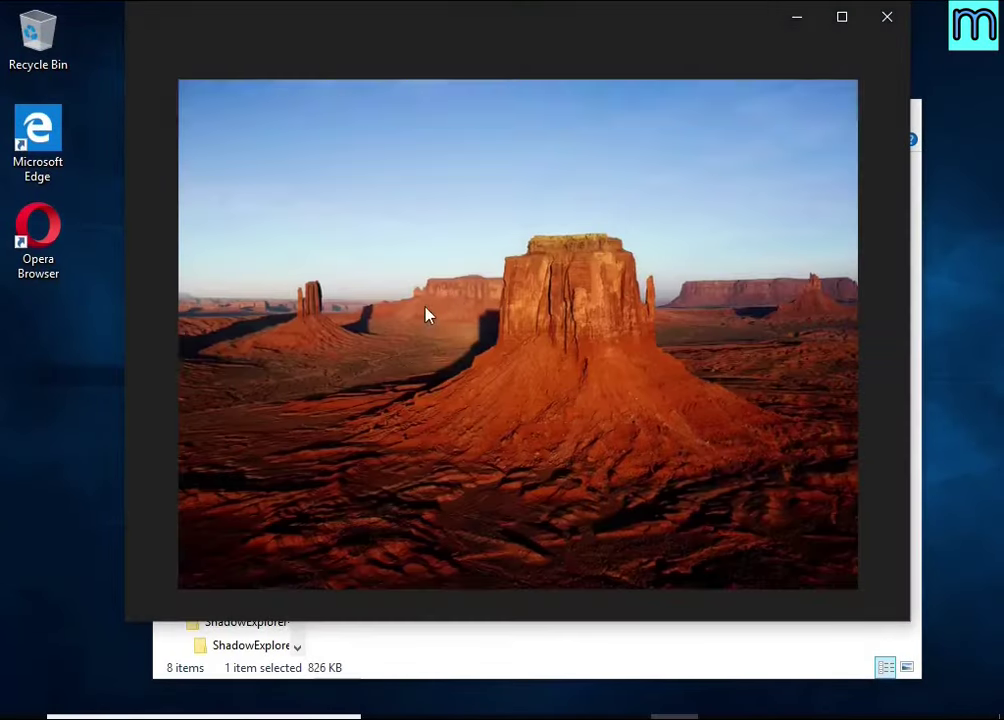
click(884, 20)
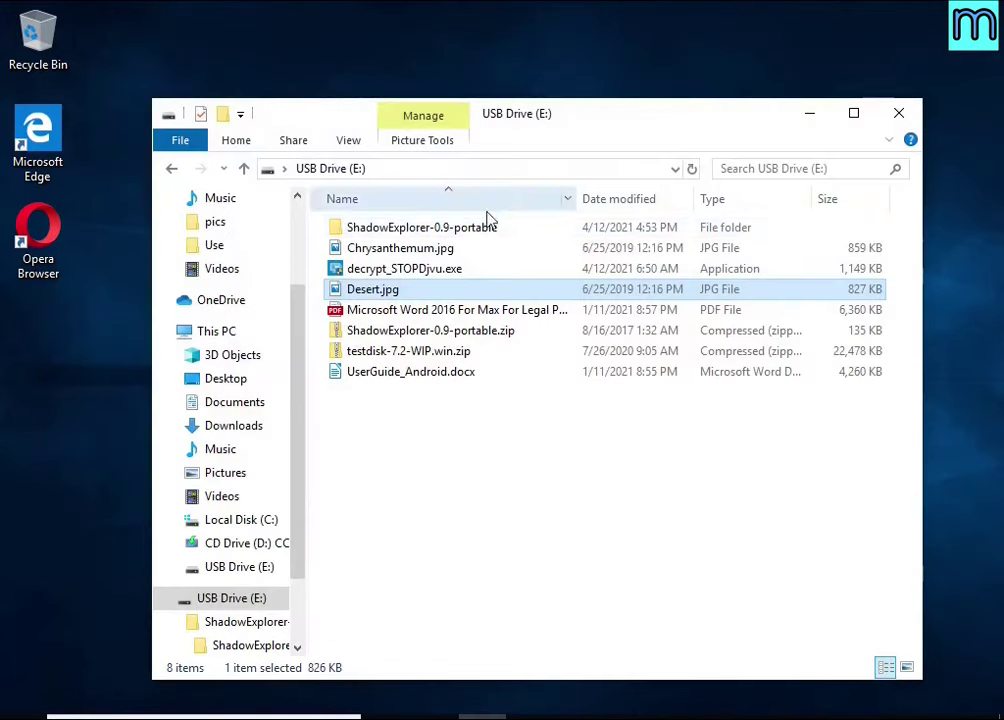
double_click(432, 194)
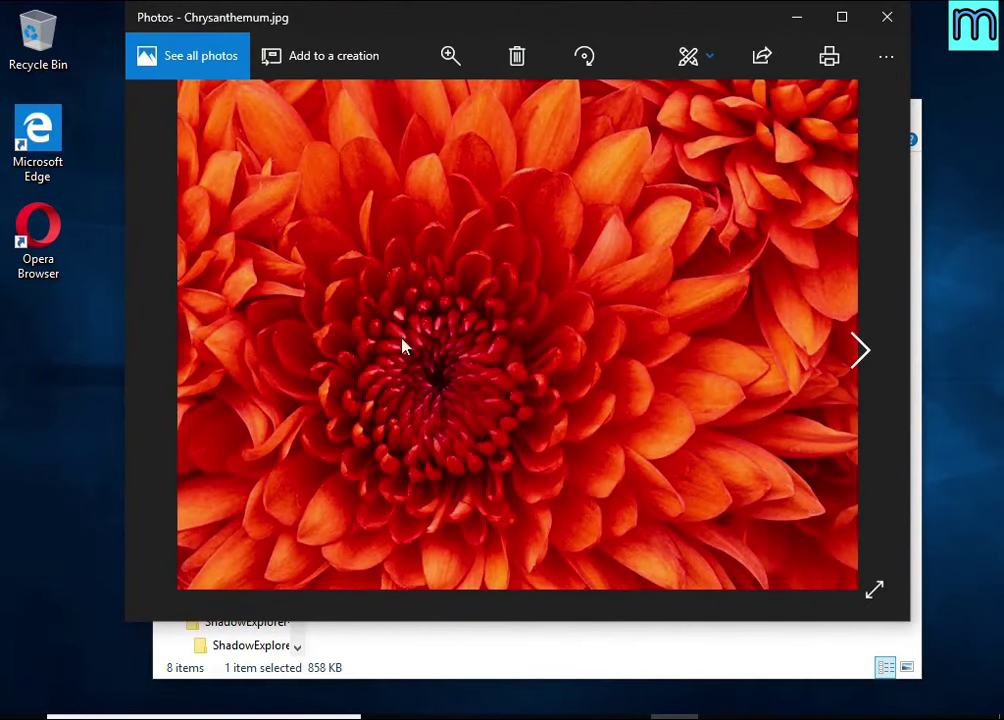
click(884, 18)
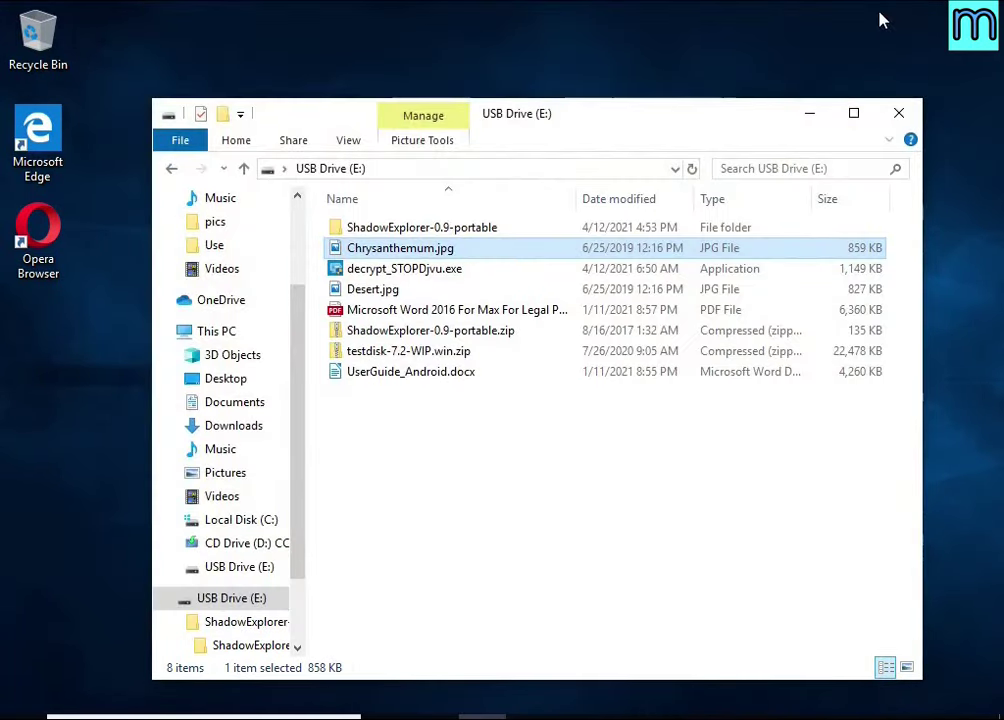
click(900, 116)
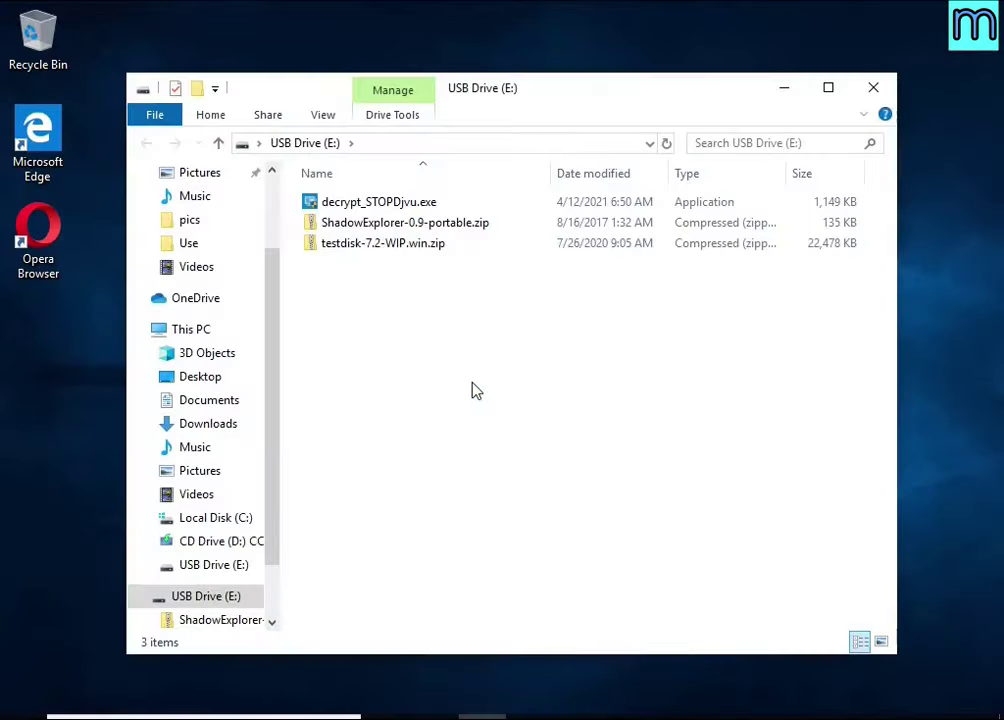
- Extract testdisk-7.2-WIP.win.zip on the USB drive to E:\testdisk-7.2-WIP.win and close the original folder window
click(421, 247)
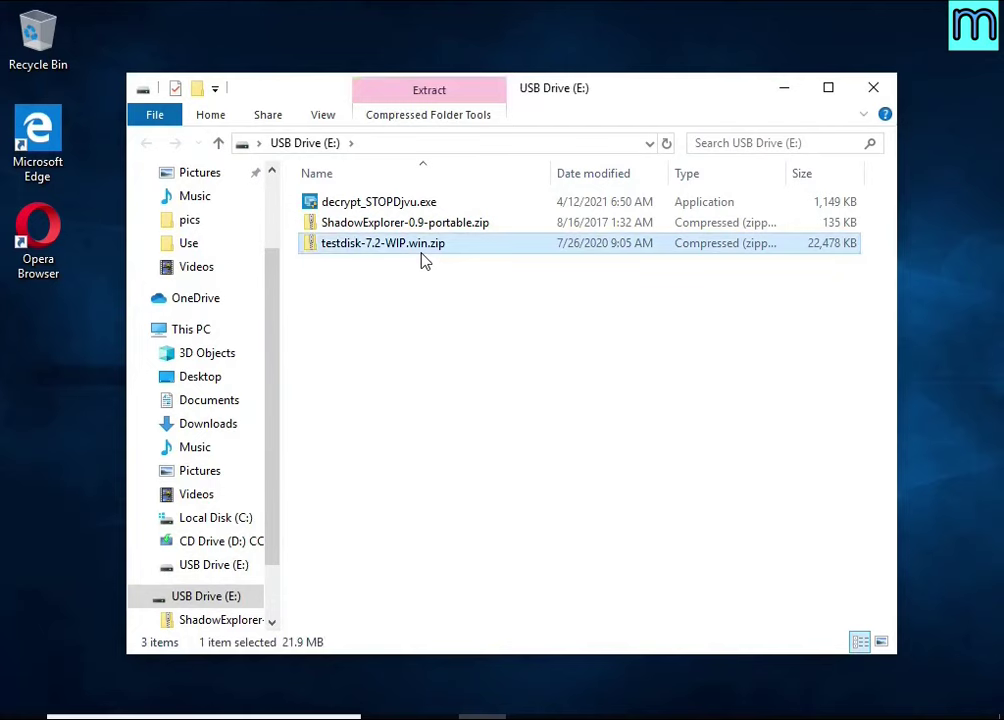
right_click(492, 249)
click(556, 309)
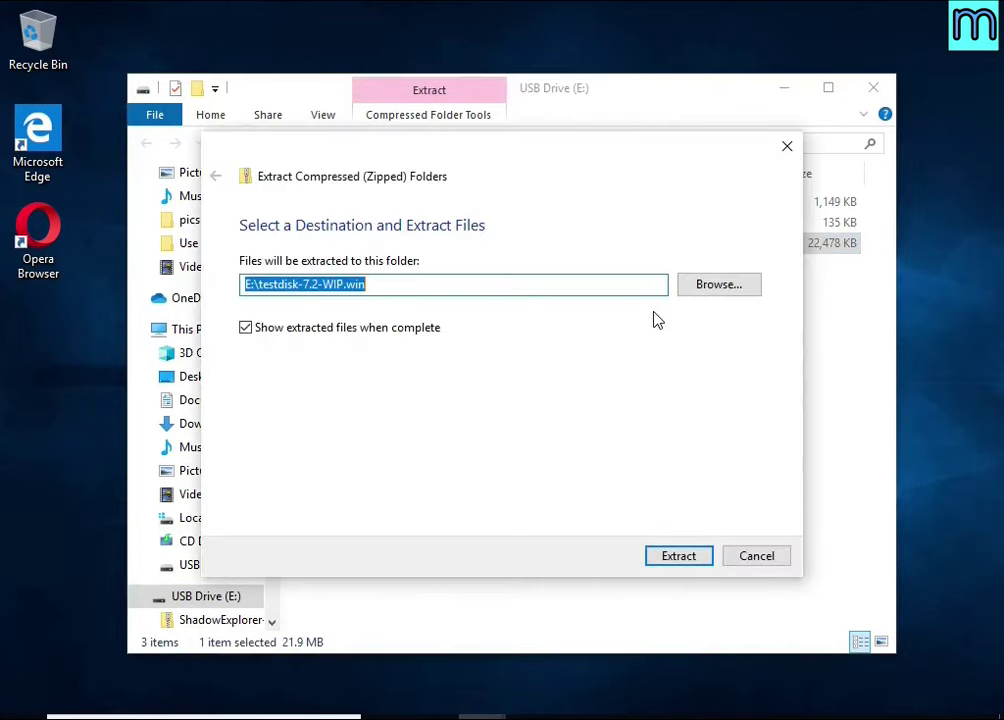
click(678, 556)
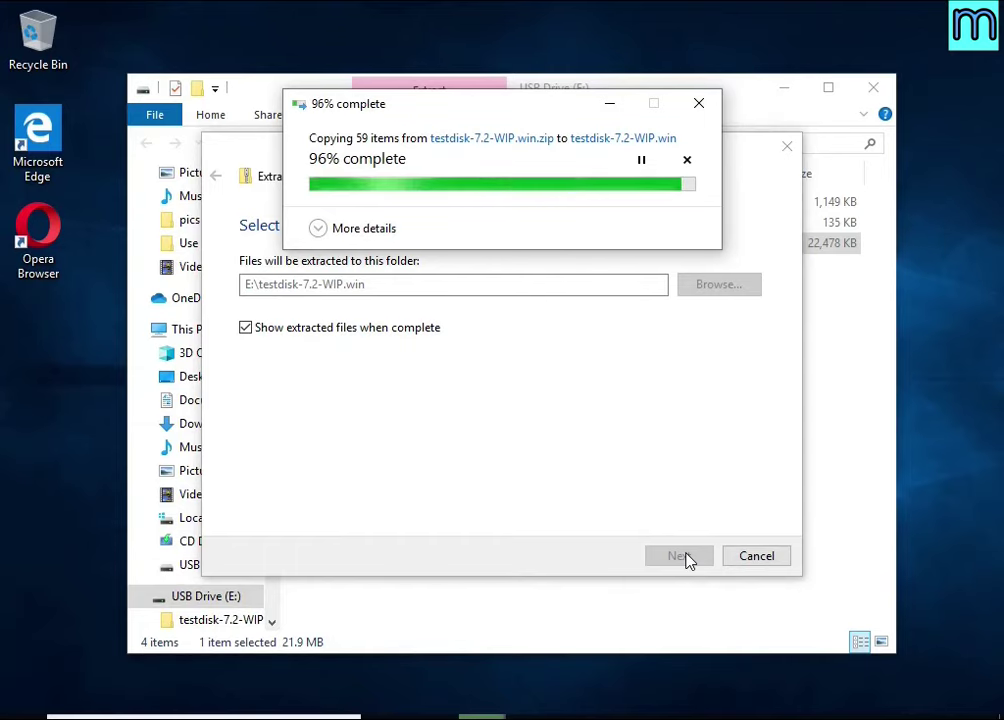
click(876, 90)
- Run qphotorec_win.exe from the extracted testdisk-7.2-WIP folder, allow it to make changes, and close the folder window
double_click(464, 238)
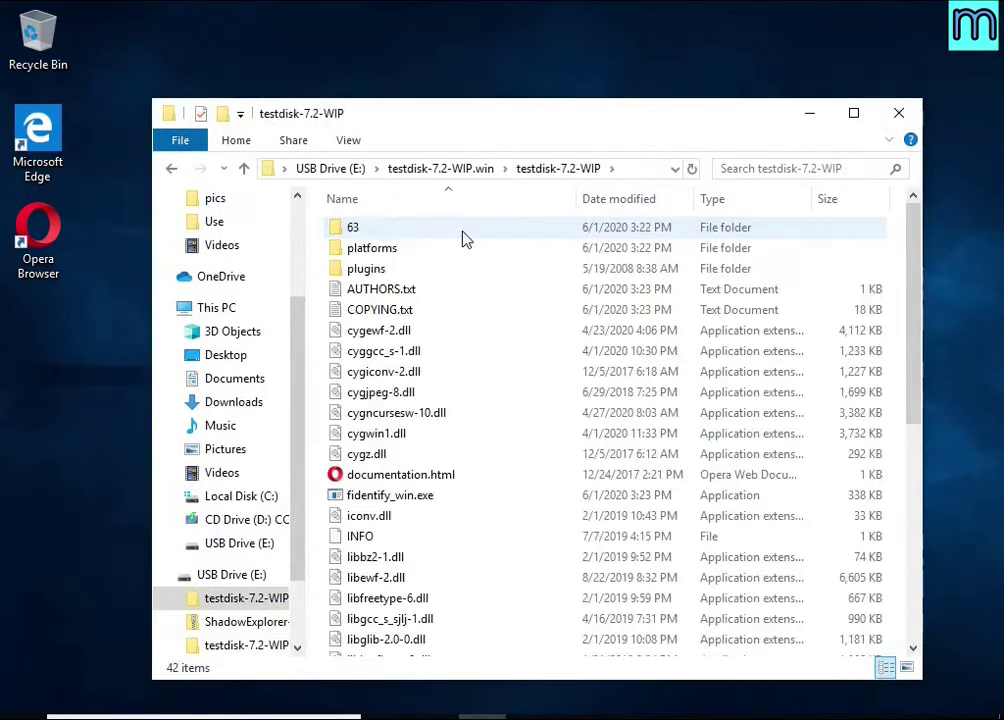
scroll(485, 305, down, 7)
double_click(436, 462)
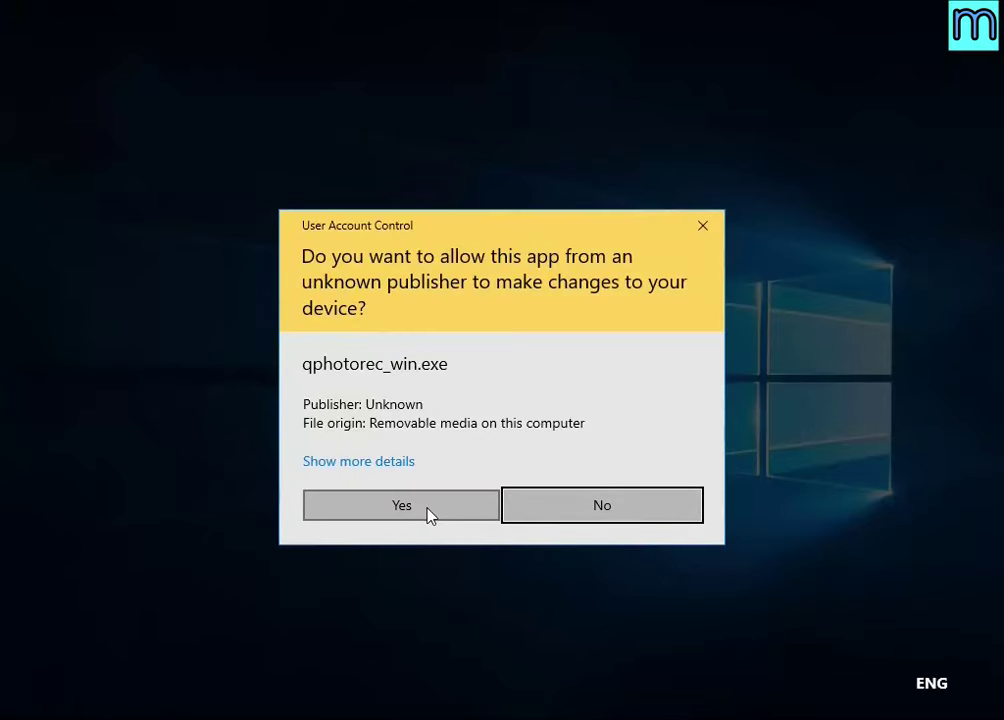
click(430, 515)
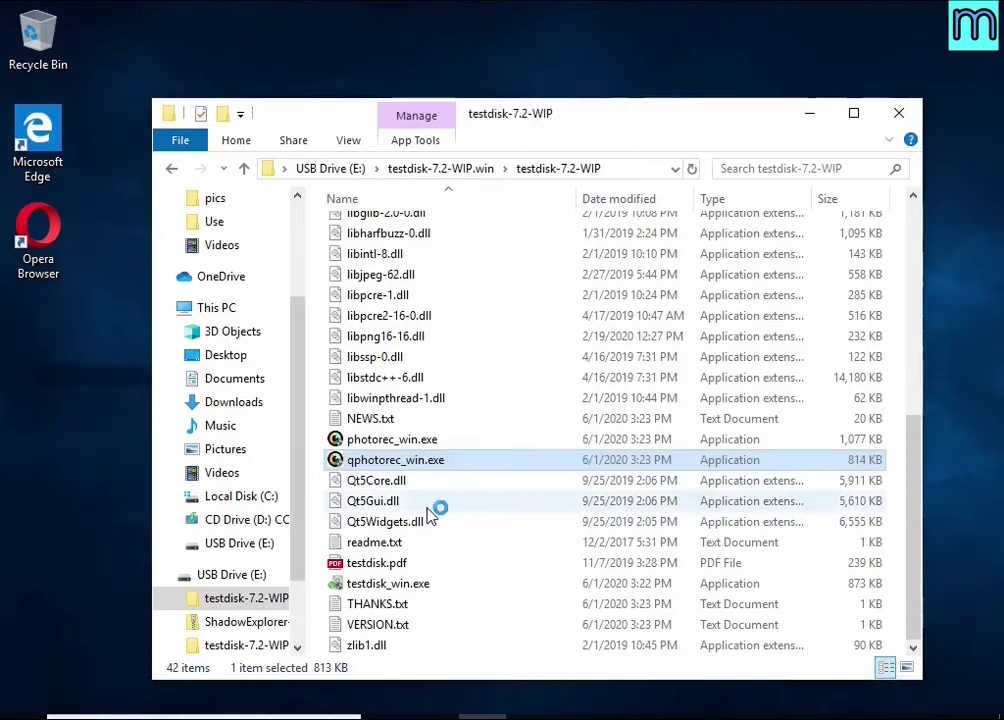
click(930, 20)
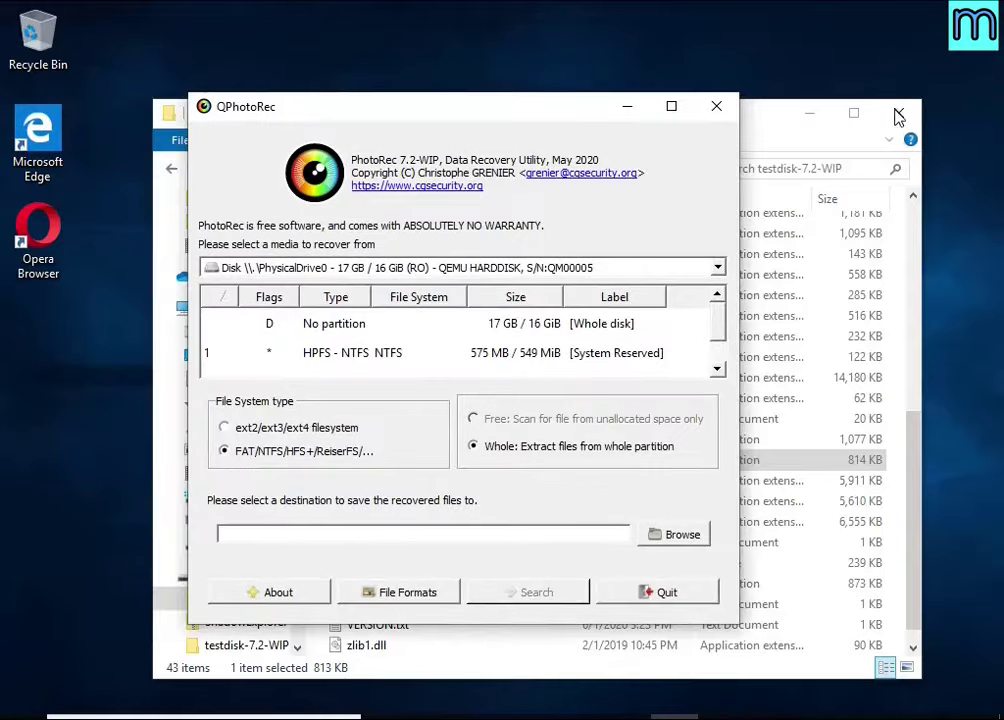
click(898, 113)
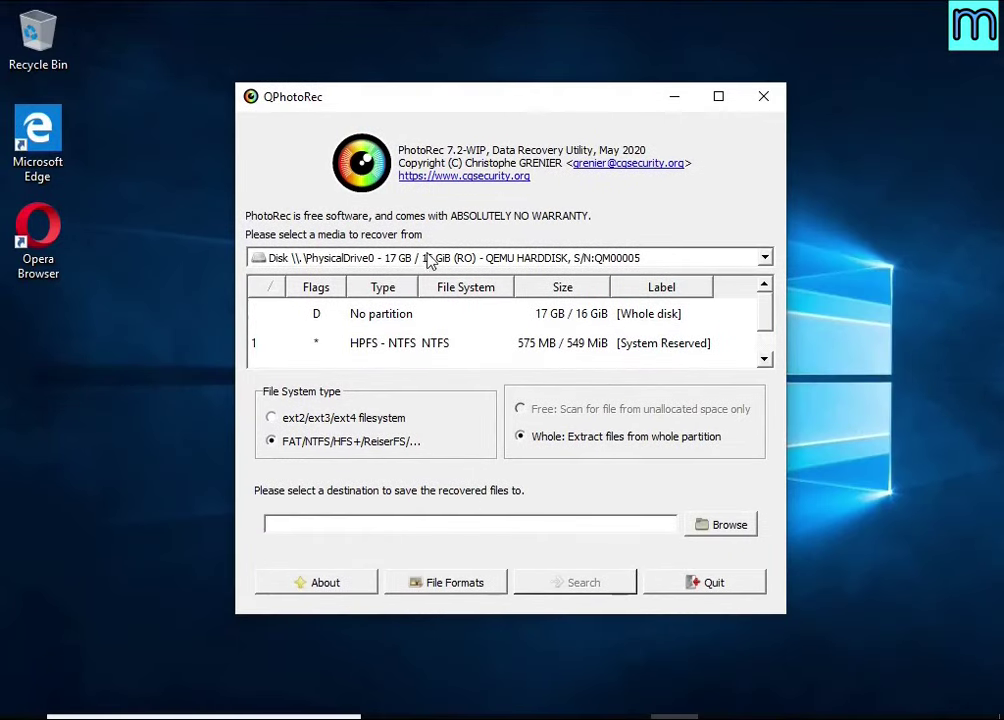
- Choose the PhysicalDrive0 disk as the recovery media and select its 16 GB NTFS partition, number 2
click(428, 258)
click(426, 278)
scroll(420, 345, down, 1)
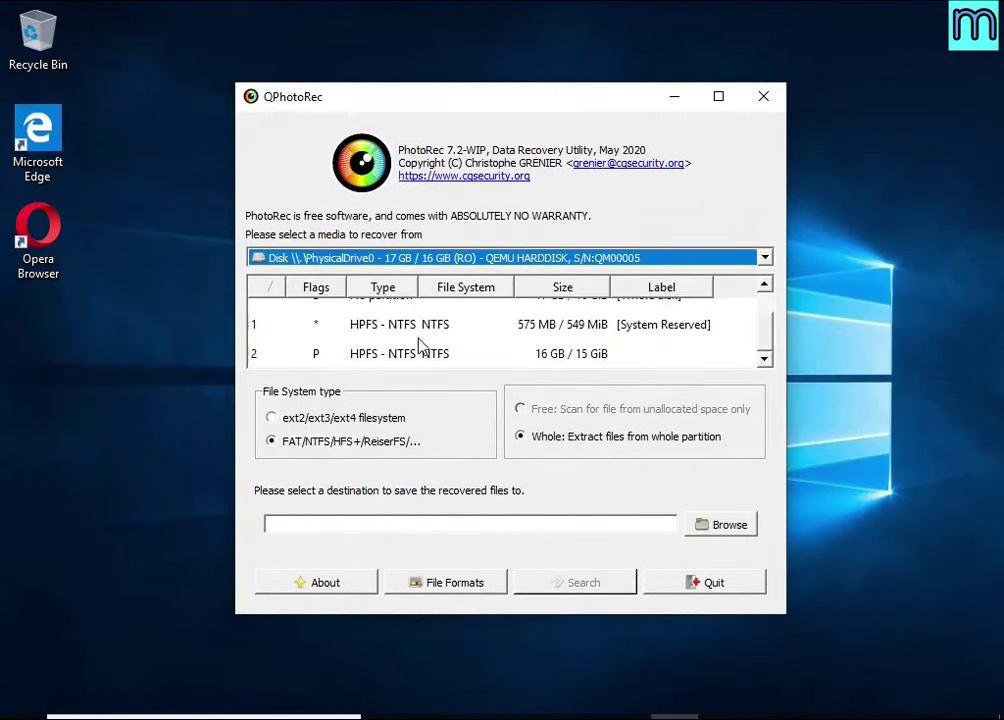
click(440, 353)
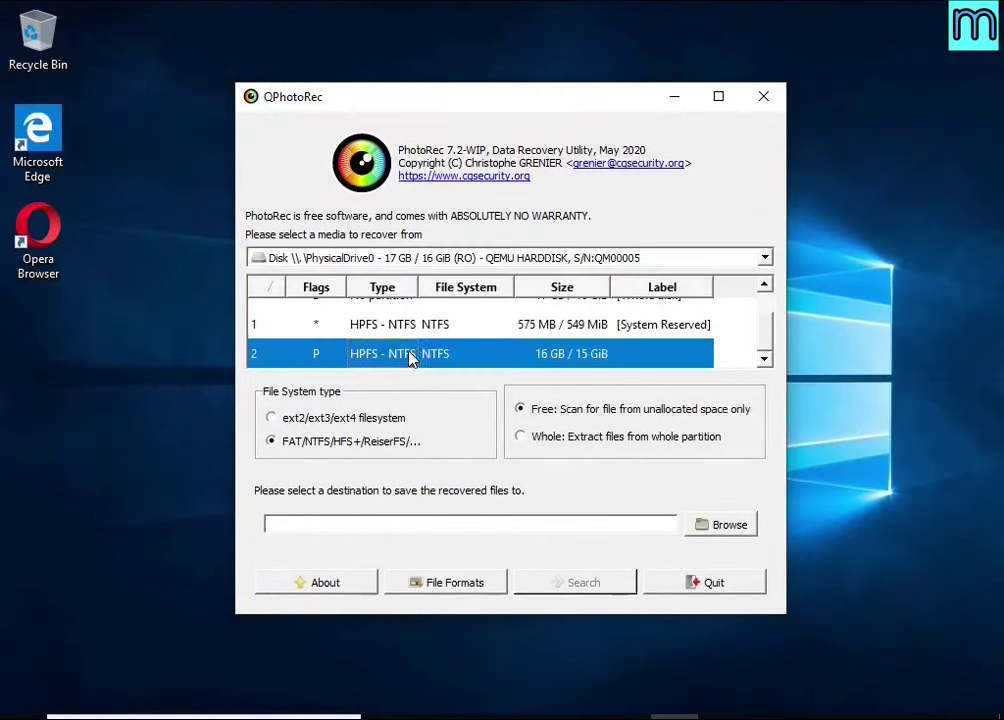
- Clear all file formats to recover and enable the doc Microsoft Office Document format
click(426, 590)
click(413, 455)
scroll(462, 362, down, 4)
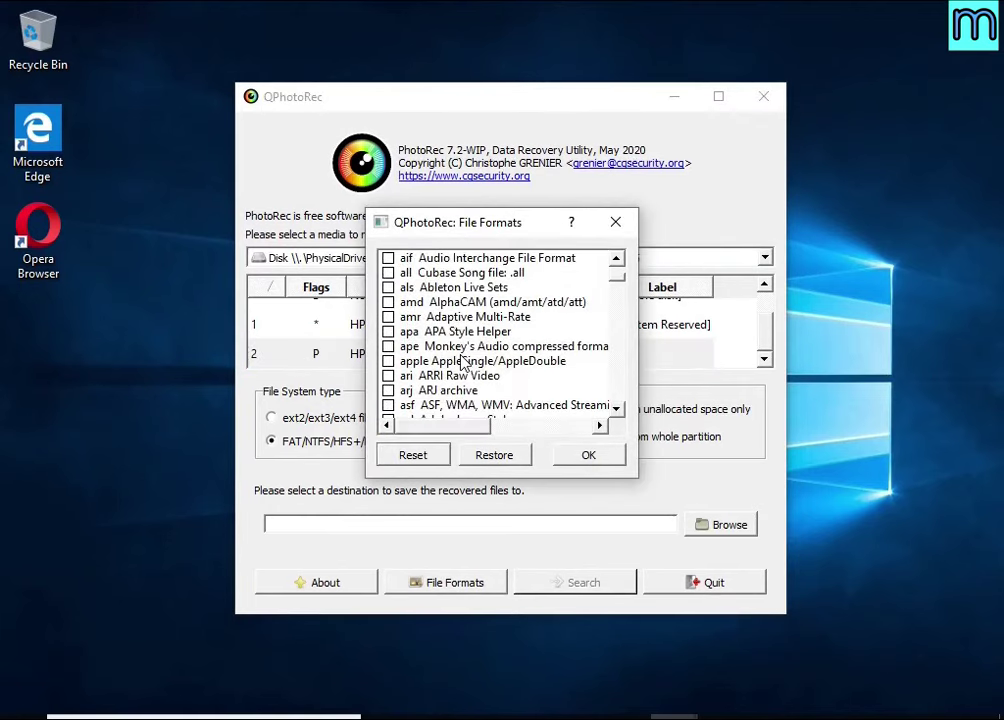
scroll(462, 362, down, 20)
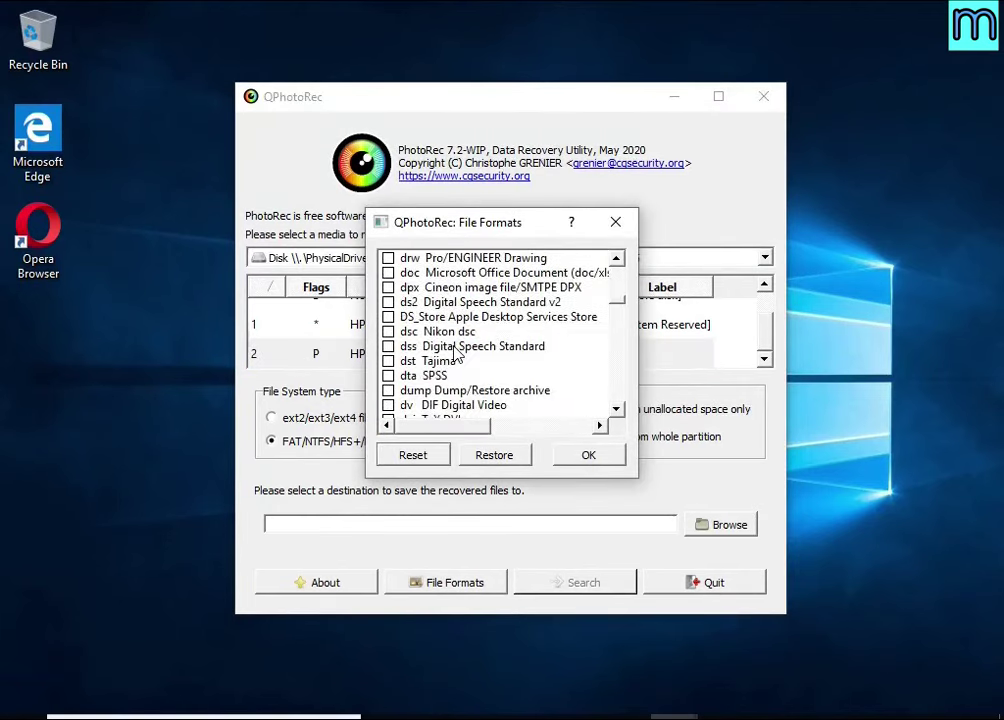
scroll(455, 352, up, 1)
click(457, 322)
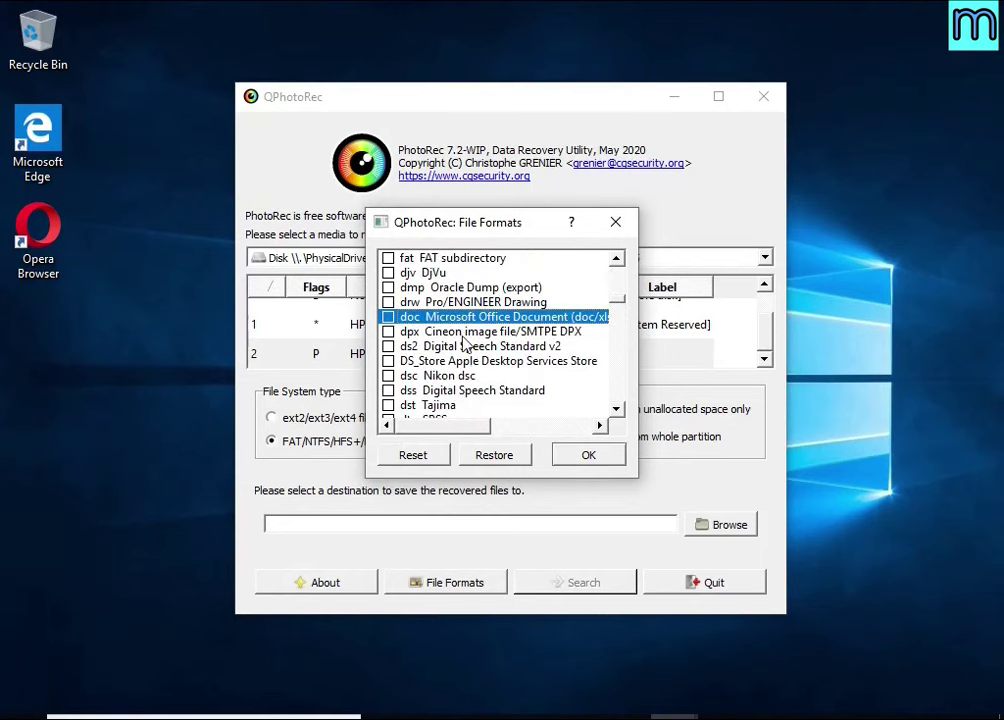
drag(462, 432, 420, 427)
- Enable the jpg picture and pdf Portable Document formats for the recovery
scroll(474, 363, down, 7)
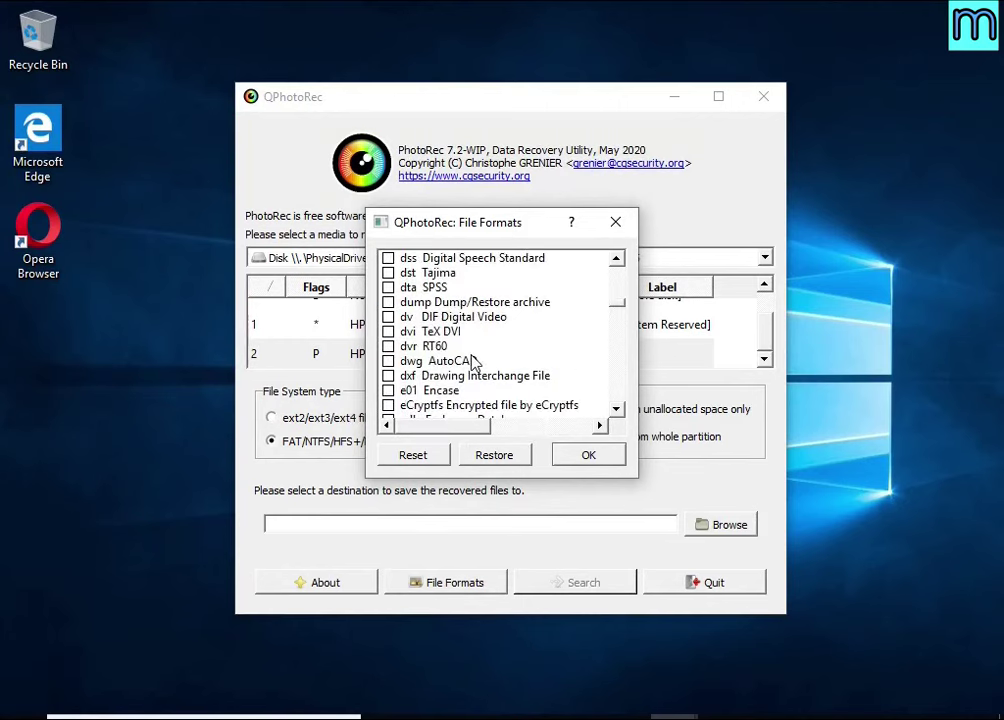
scroll(474, 363, down, 3)
scroll(474, 363, down, 13)
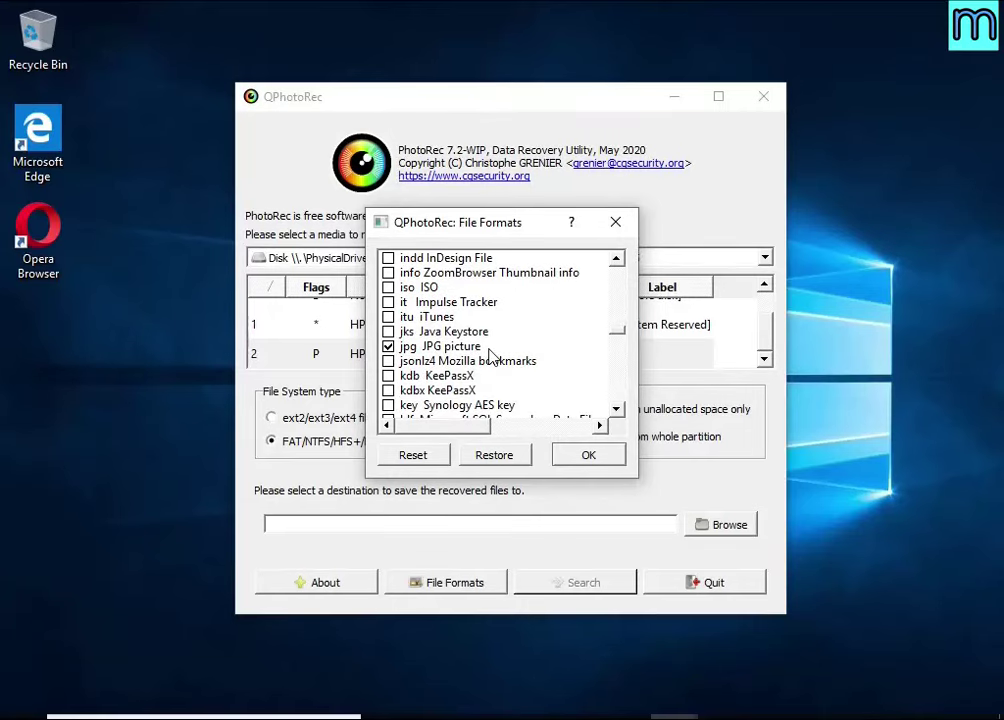
scroll(500, 355, down, 15)
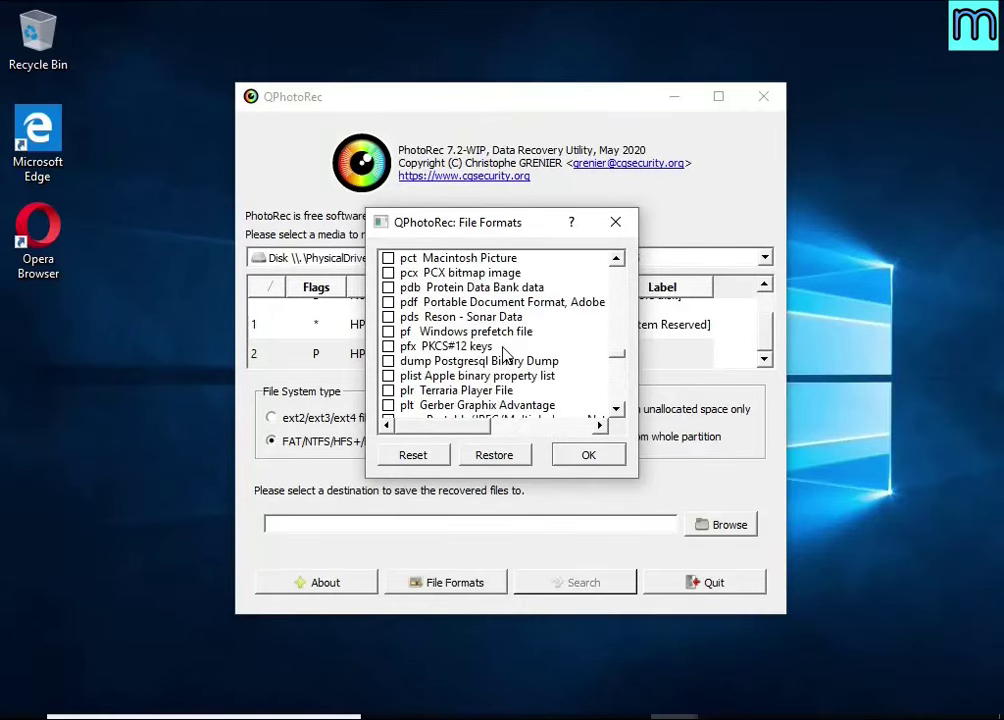
click(388, 302)
- Enable the zip archive format for the recovery and confirm the file format selection
scroll(476, 355, down, 10)
scroll(474, 352, down, 20)
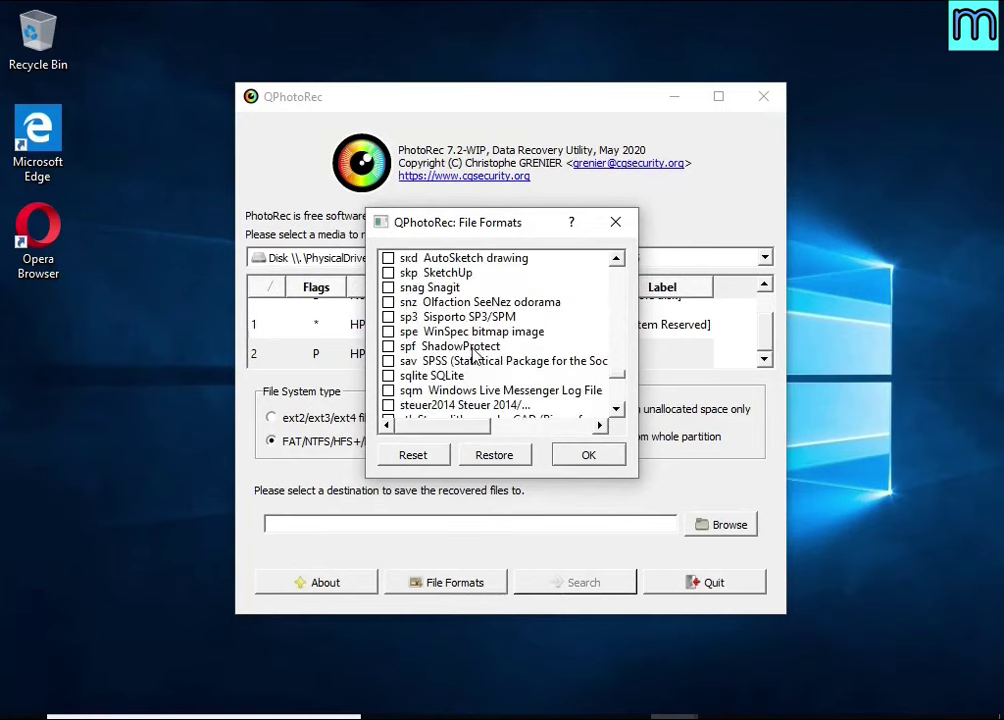
drag(462, 426, 400, 420)
click(397, 394)
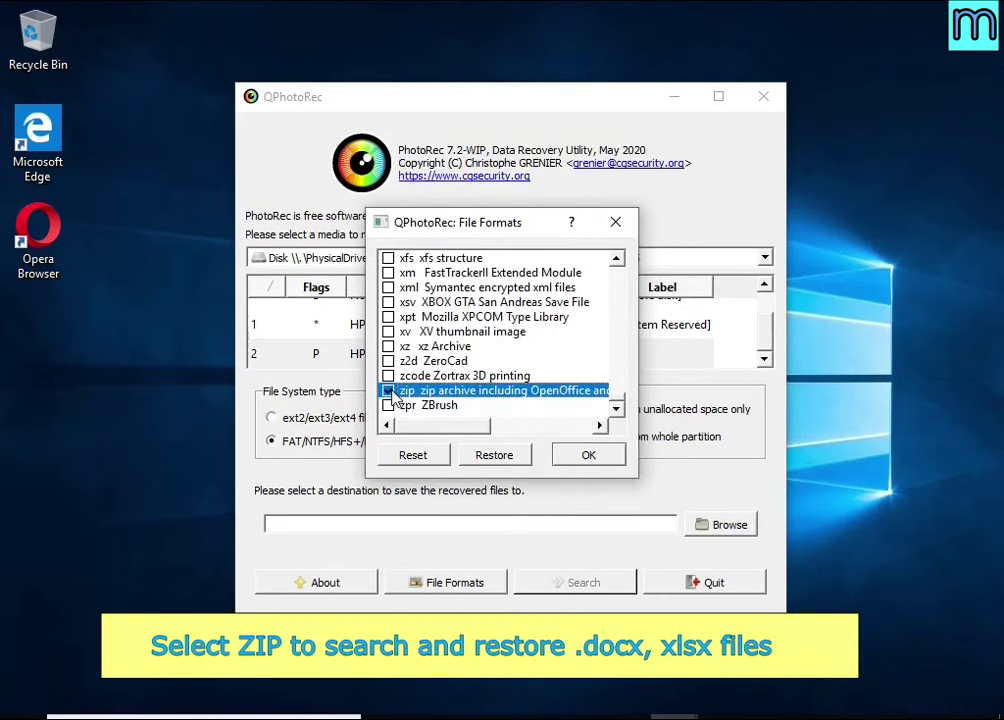
click(605, 457)
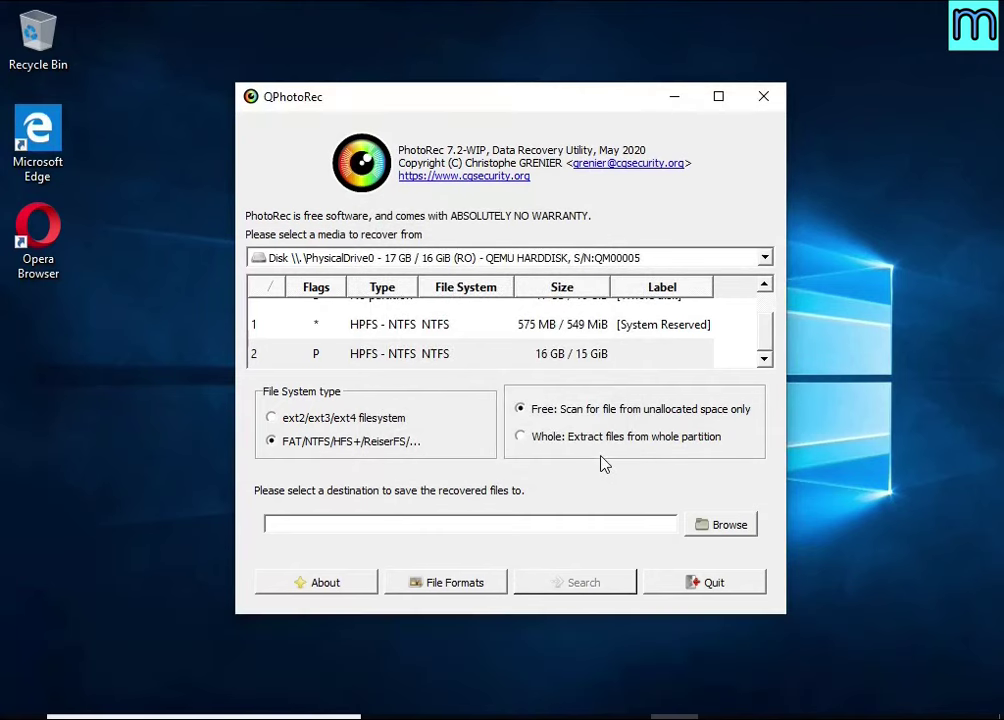
- Set the root of USB Drive (E:) as the destination for recovered files and start the recovery search
click(603, 448)
click(705, 526)
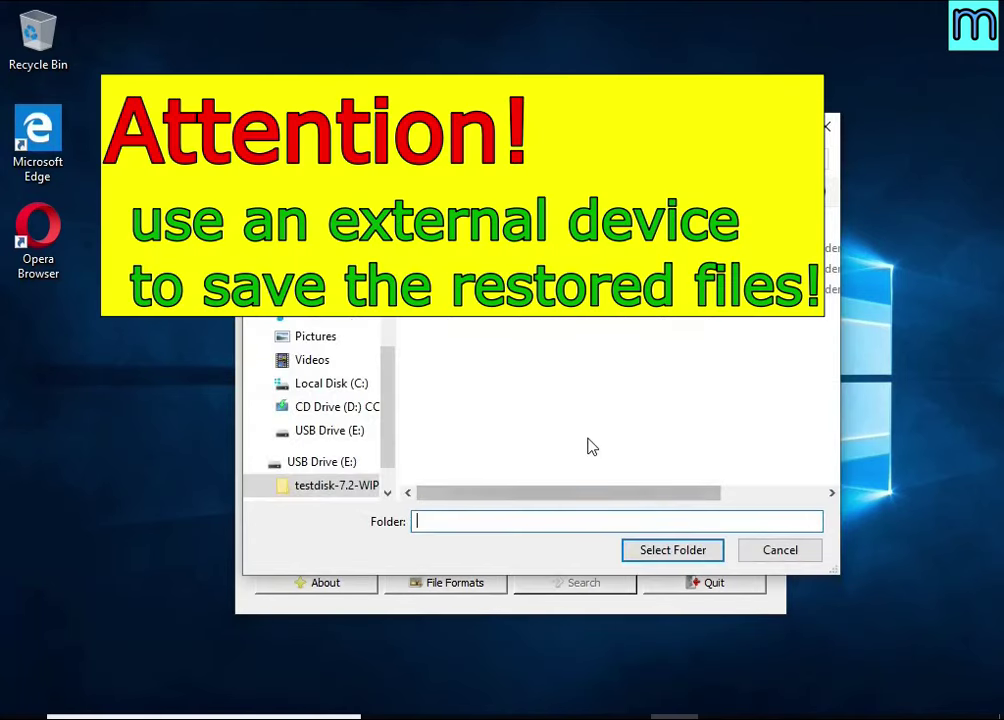
click(322, 463)
click(643, 557)
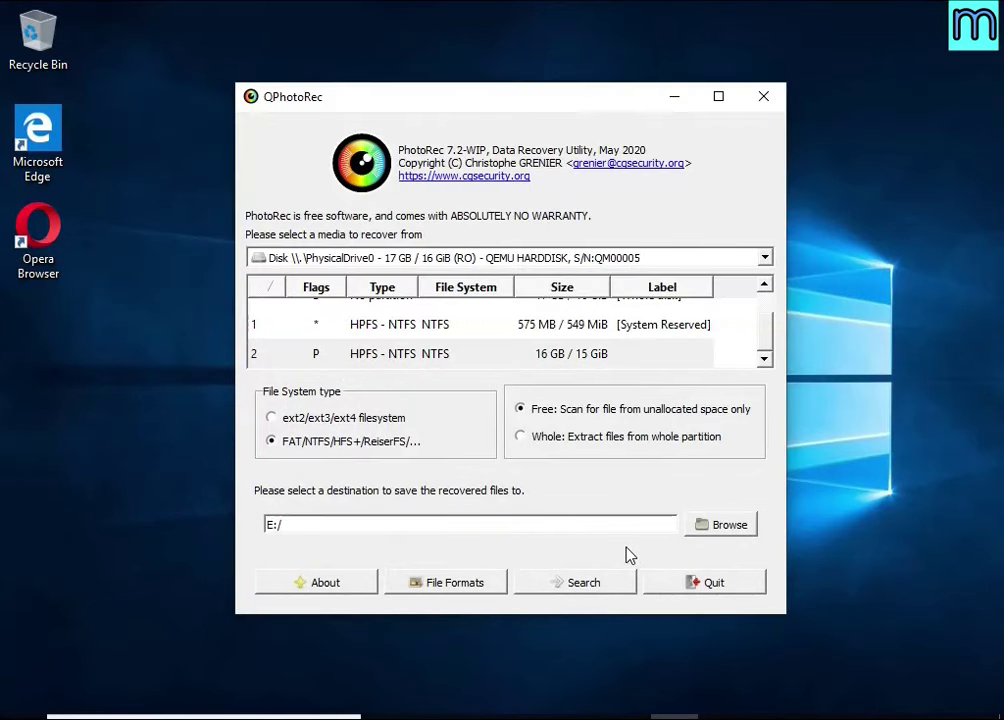
click(585, 583)
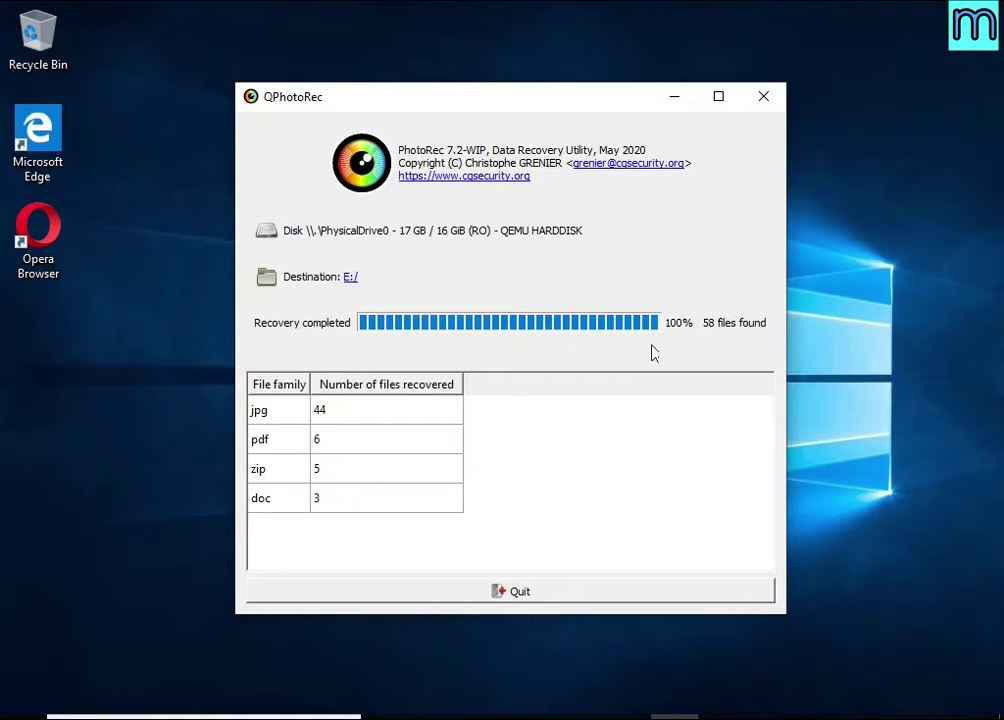
- Quit QPhotoRec and open USB Drive (E:) in File Explorer
click(544, 603)
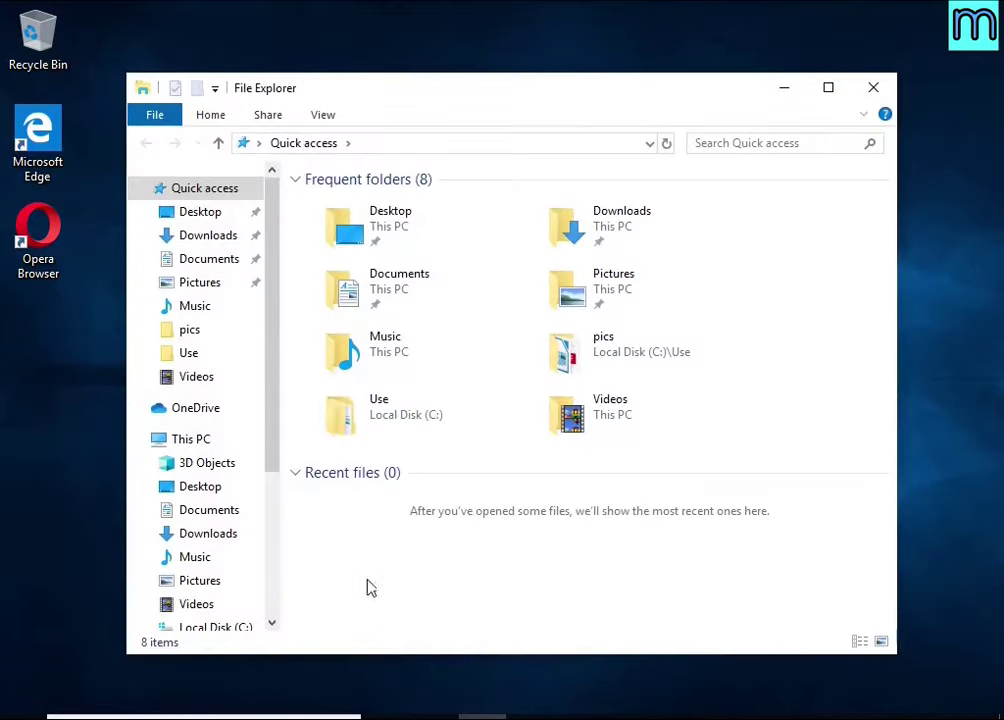
scroll(193, 506, down, 2)
click(193, 550)
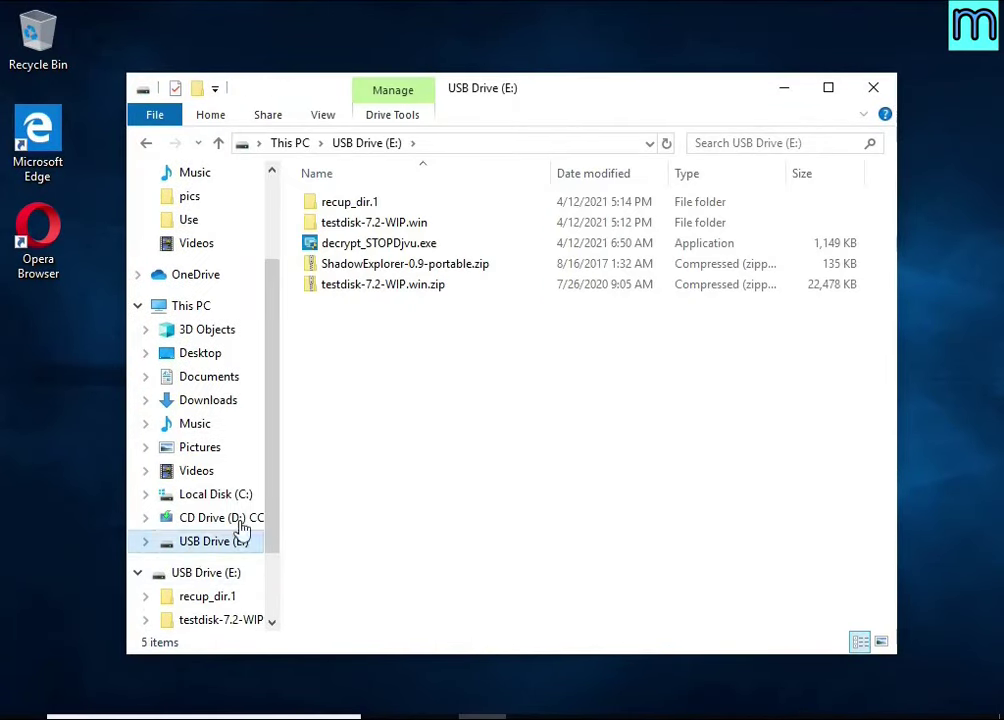
- Open the recup_dir.1 folder and view the recovered PDF f28770432_IV32_SBC_User_Manual_V1_0.pdf
click(362, 206)
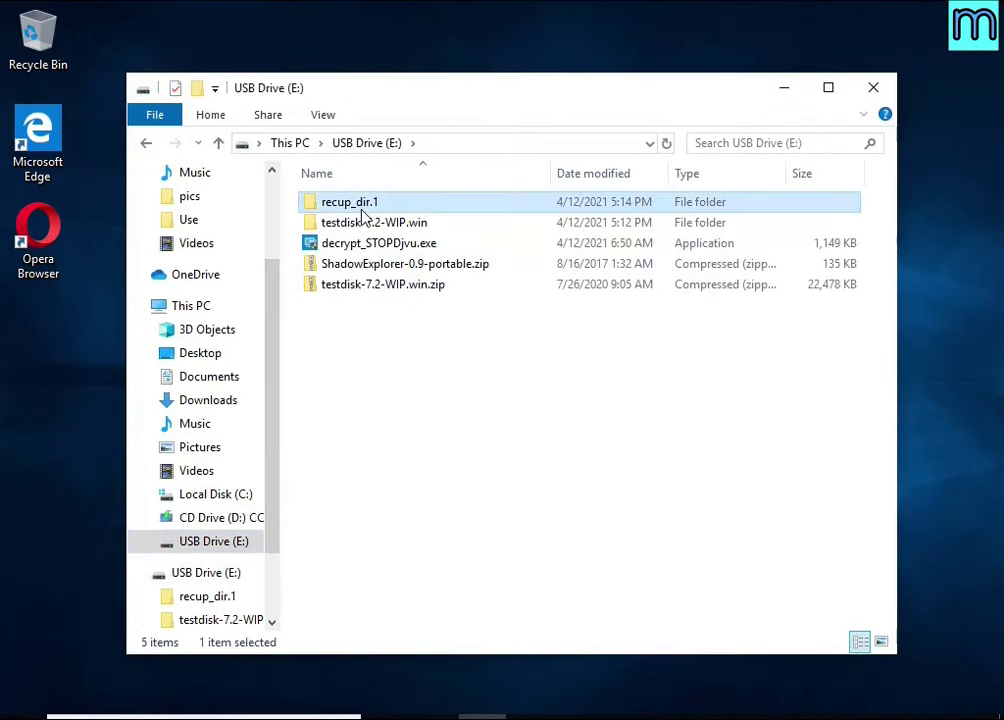
double_click(362, 205)
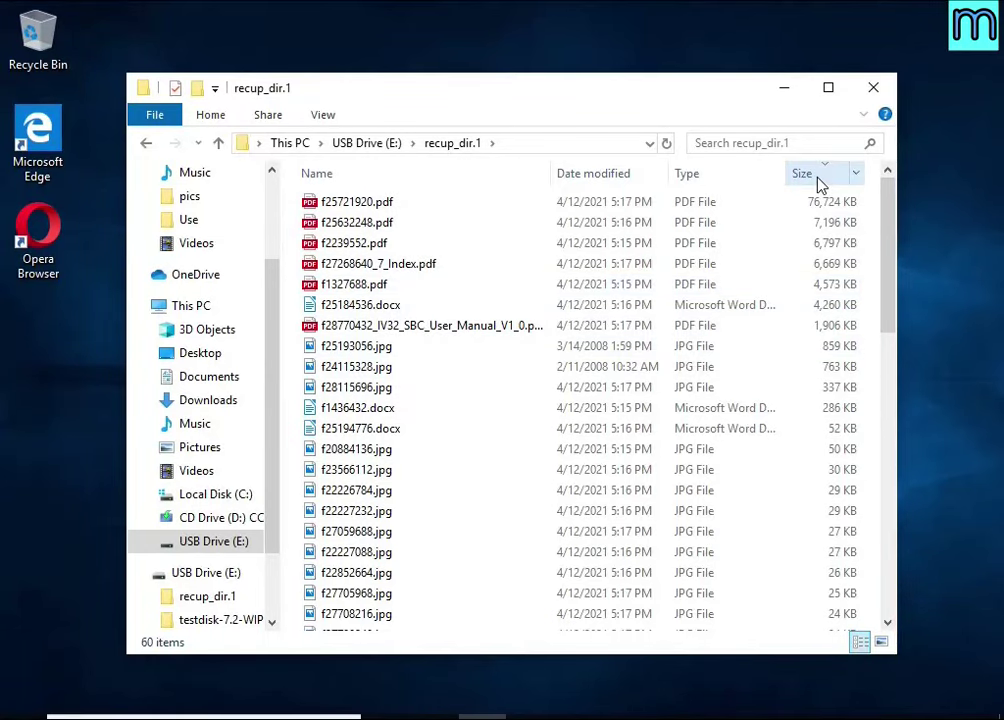
double_click(484, 328)
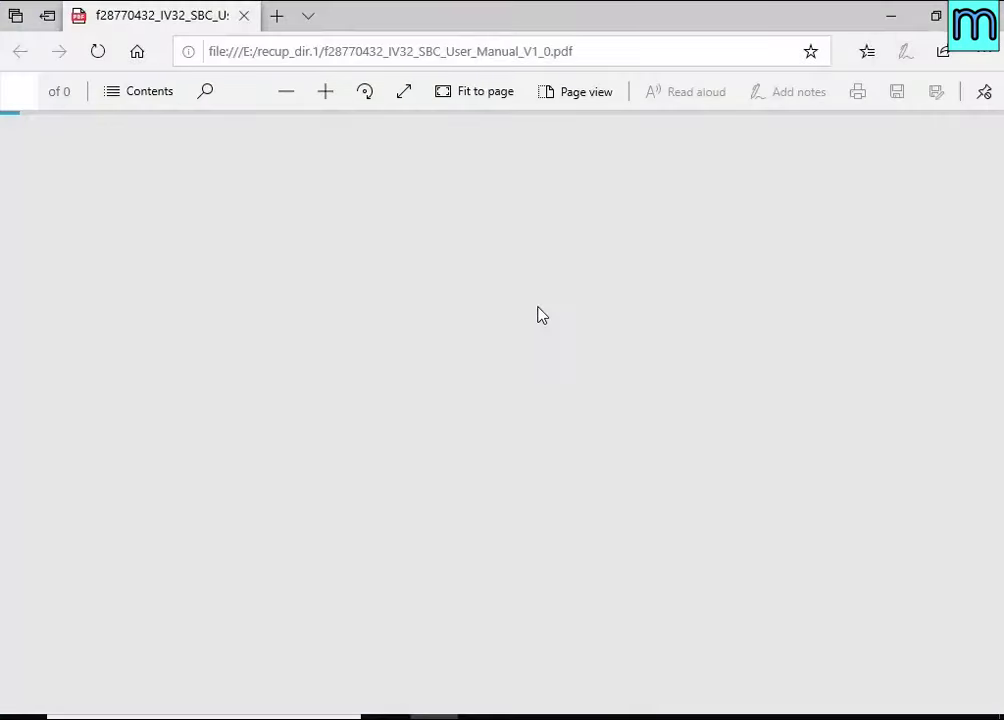
scroll(553, 325, down, 10)
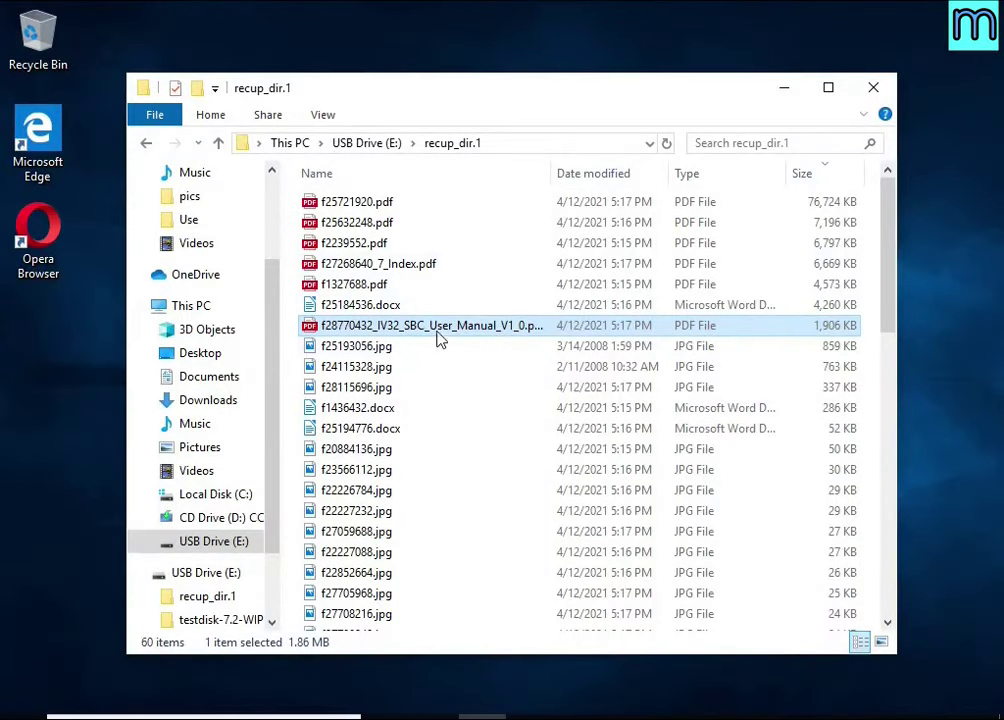
- View the recovered pictures f25193056.jpg and f24115328.jpg, closing each one after checking it
double_click(444, 348)
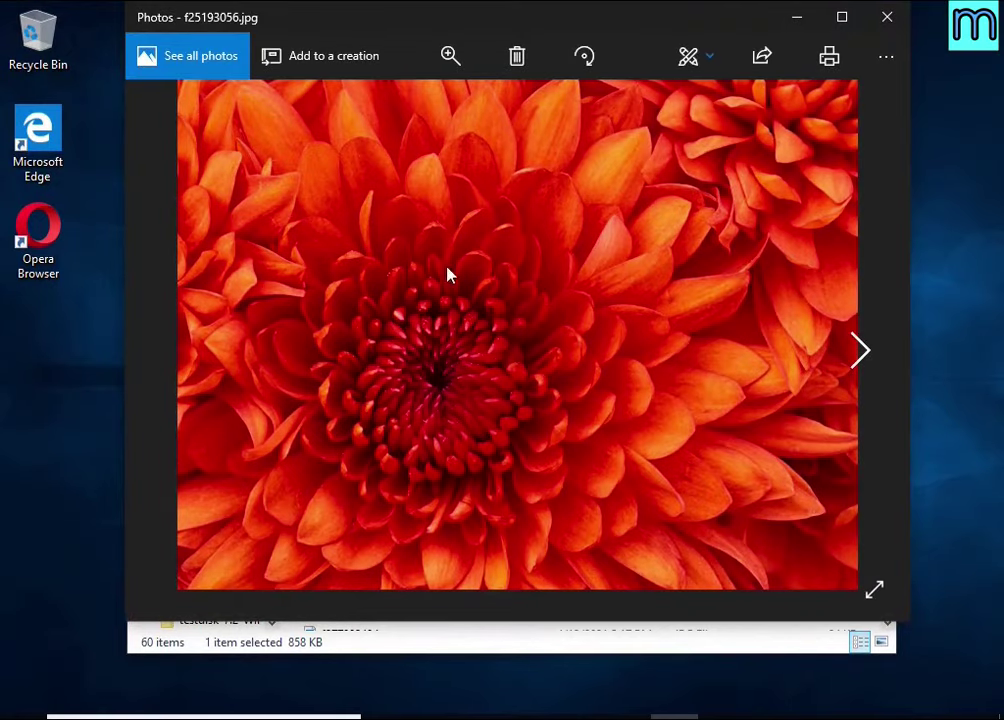
click(886, 17)
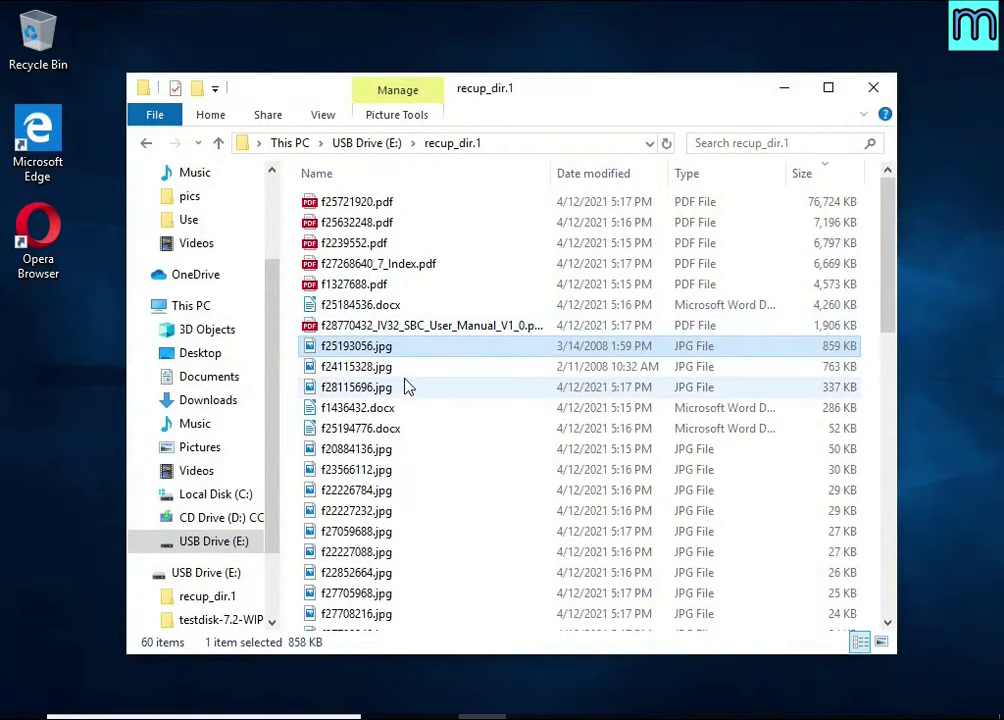
double_click(407, 368)
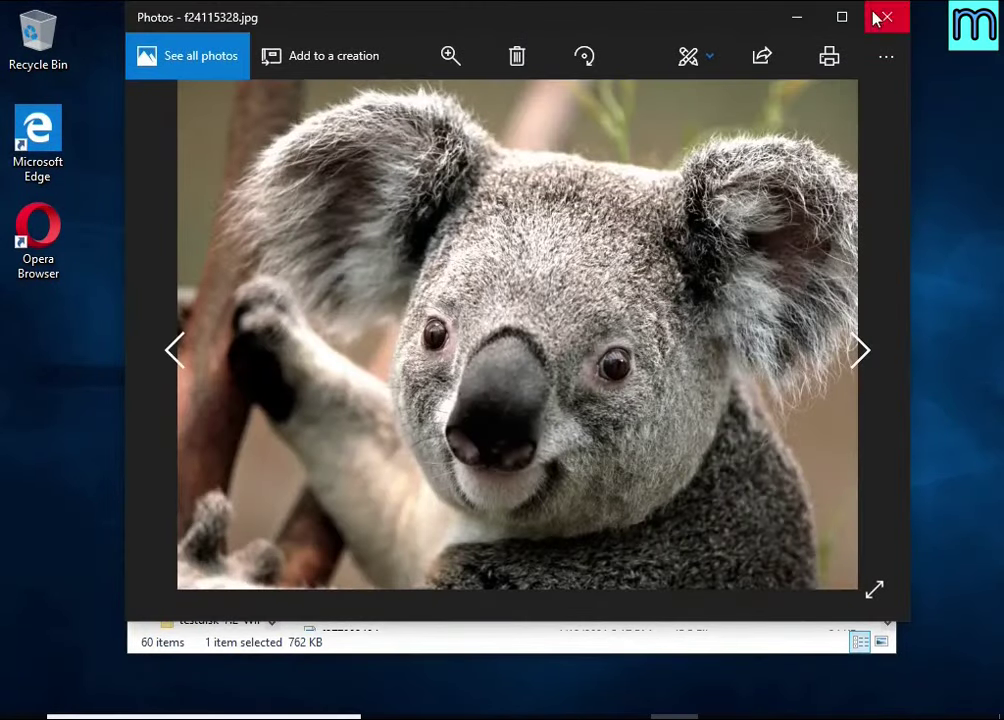
click(875, 17)
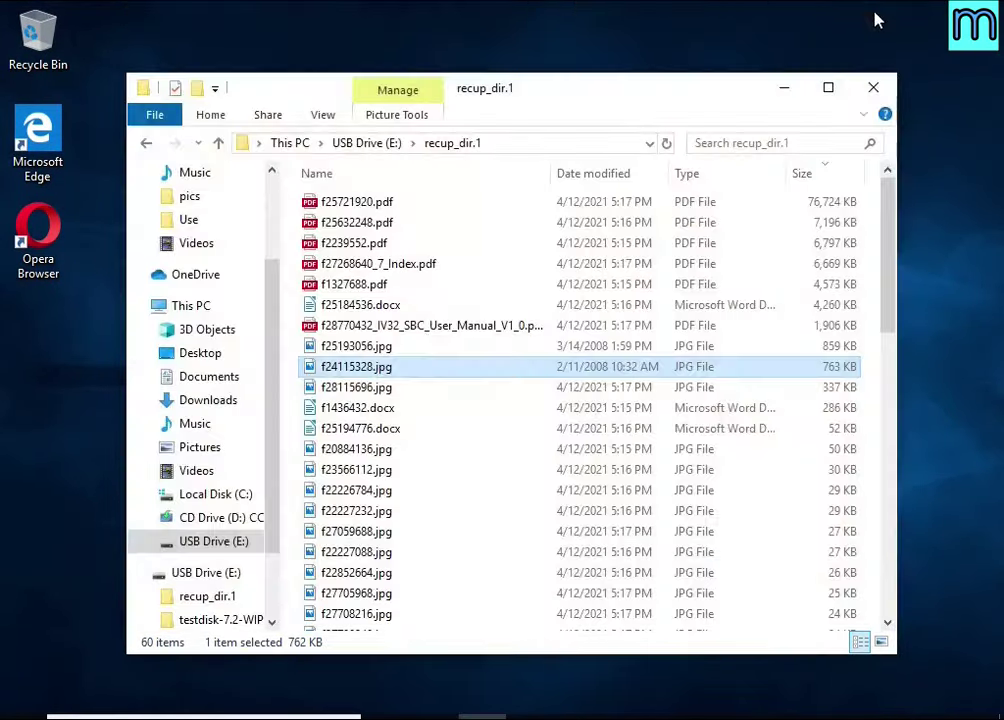
- Look through the recovered document f1436432.docx, close it and close the recup_dir.1 folder window
double_click(425, 410)
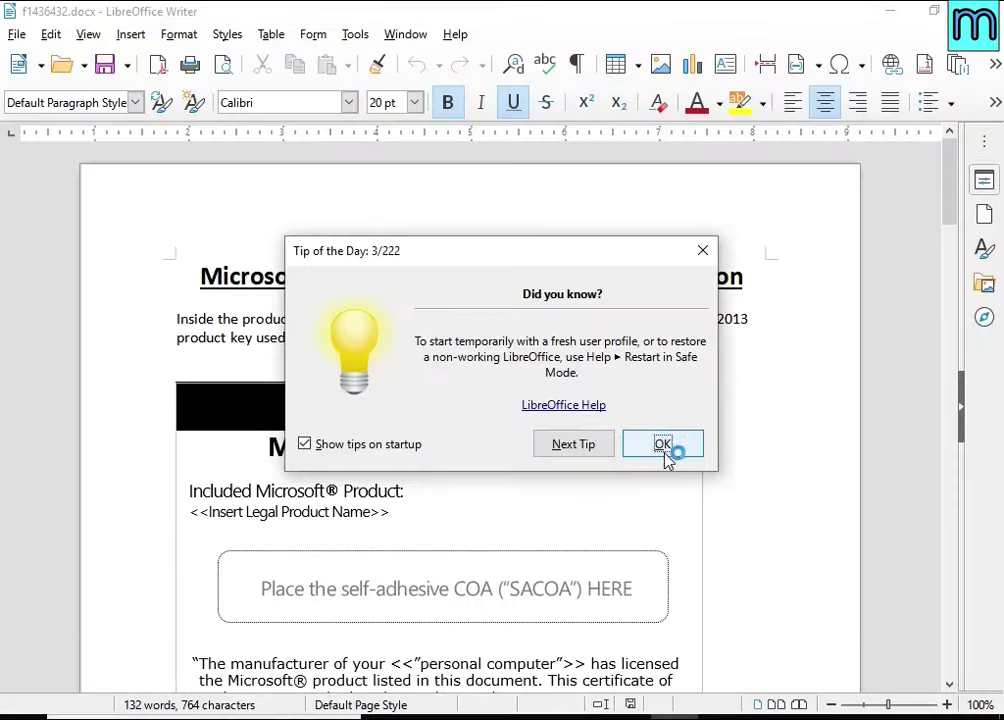
click(665, 444)
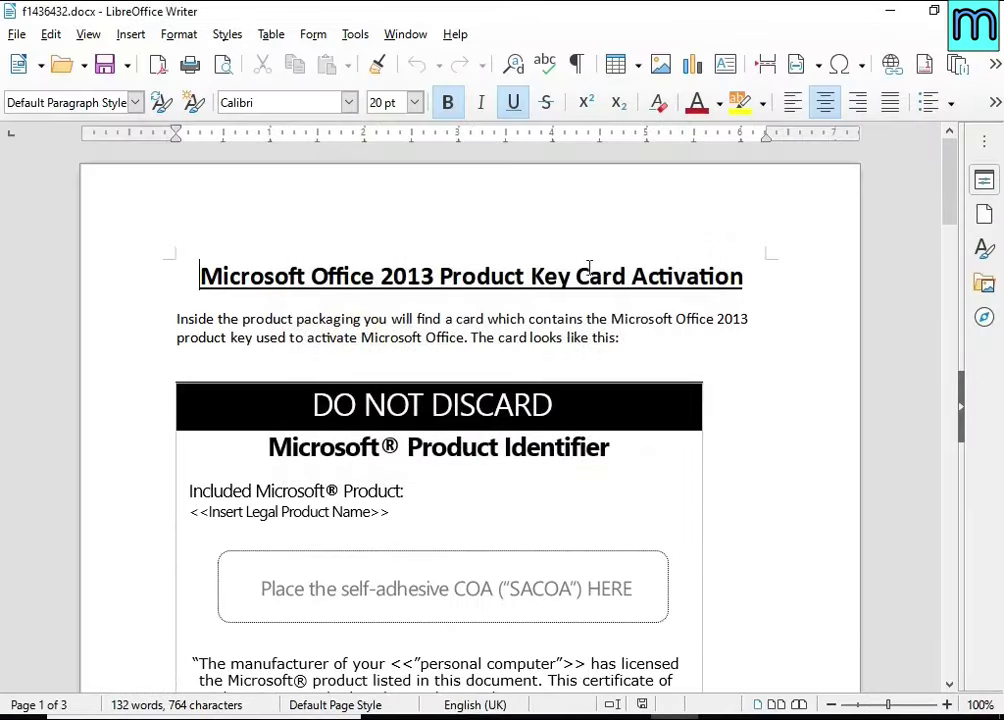
scroll(385, 365, down, 5)
scroll(658, 455, down, 5)
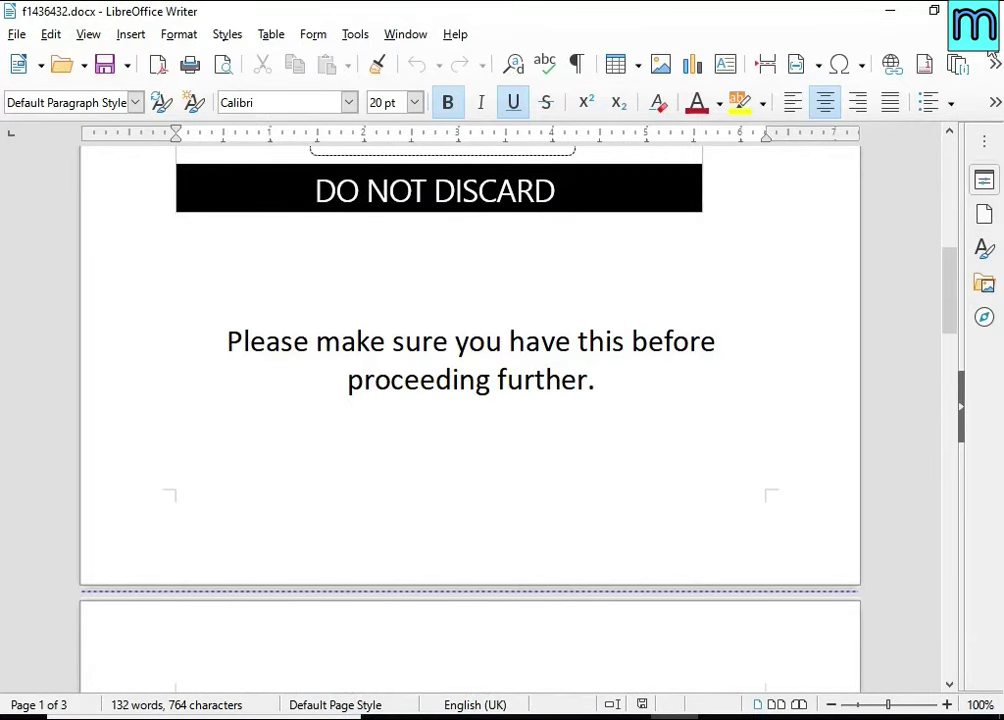
click(986, 12)
scroll(607, 347, down, 6)
scroll(605, 350, up, 6)
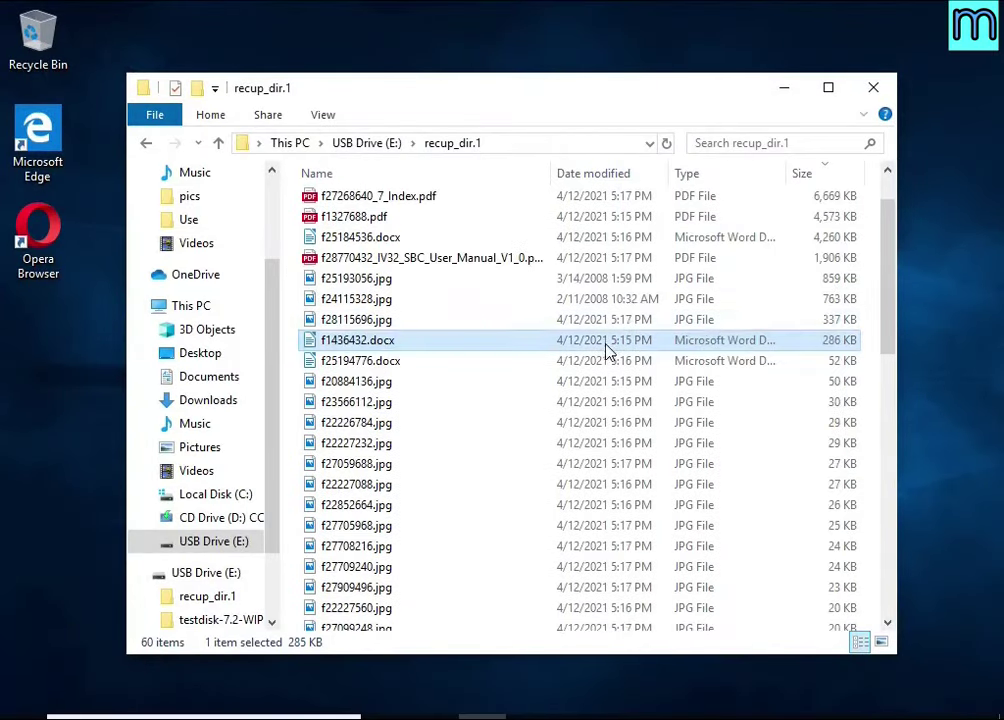
click(875, 89)
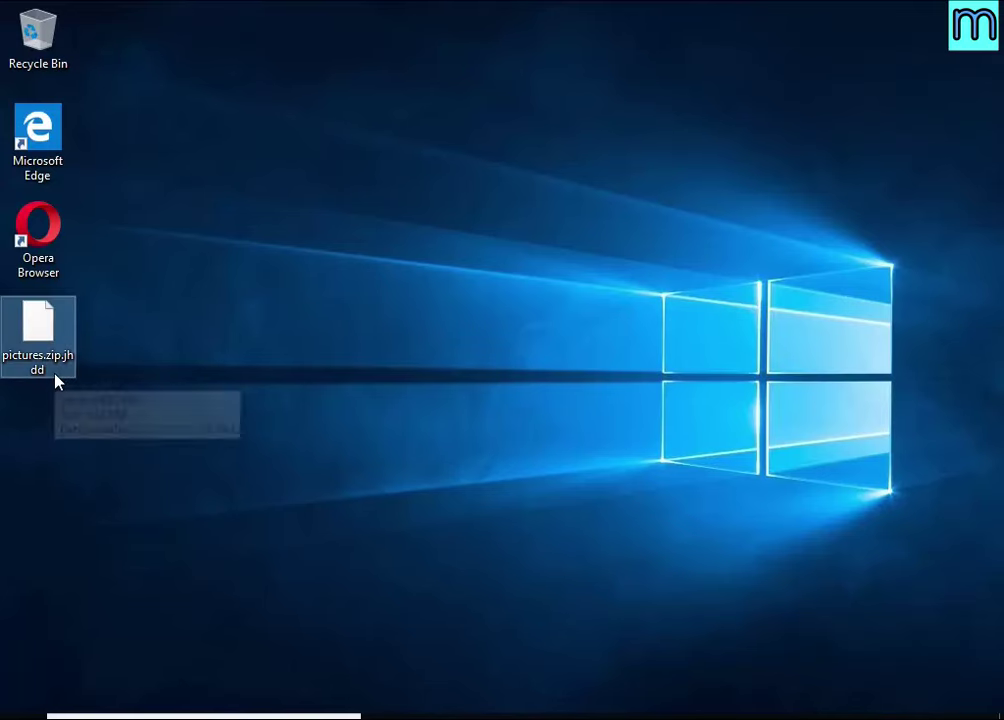
- Try to open pictures.zip.jhdd on the desktop and check its file properties
double_click(54, 372)
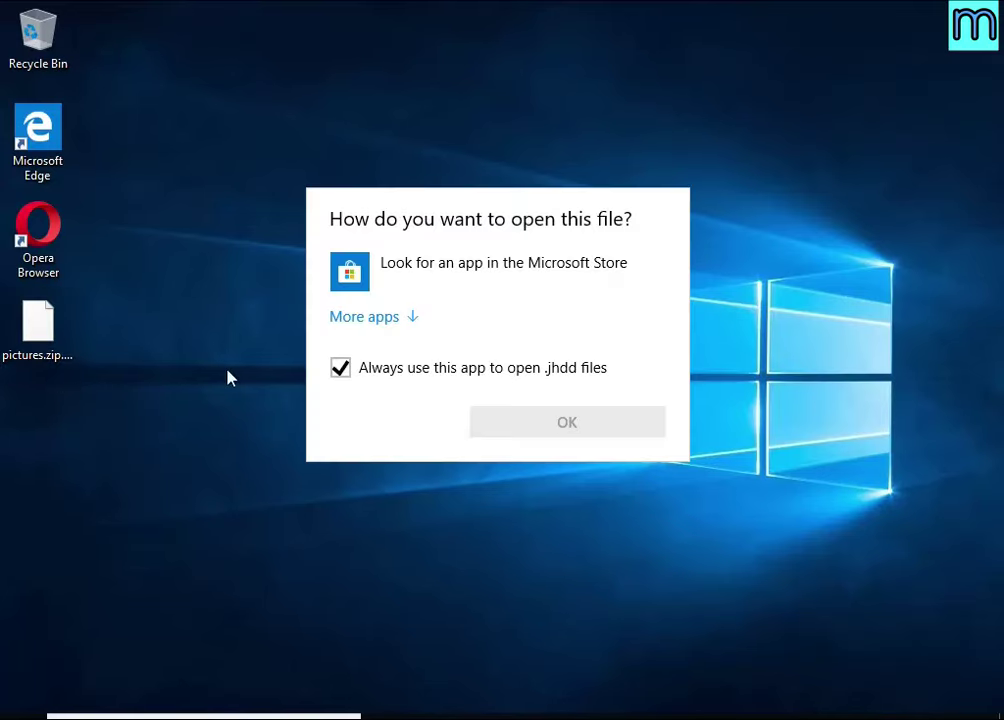
click(74, 404)
right_click(45, 364)
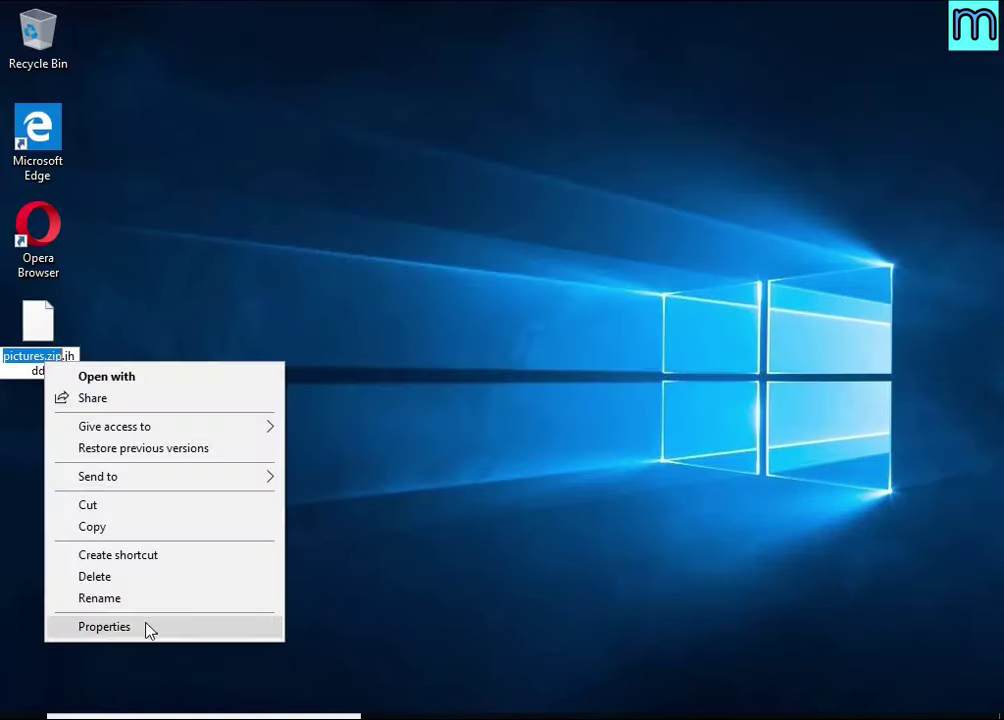
click(148, 628)
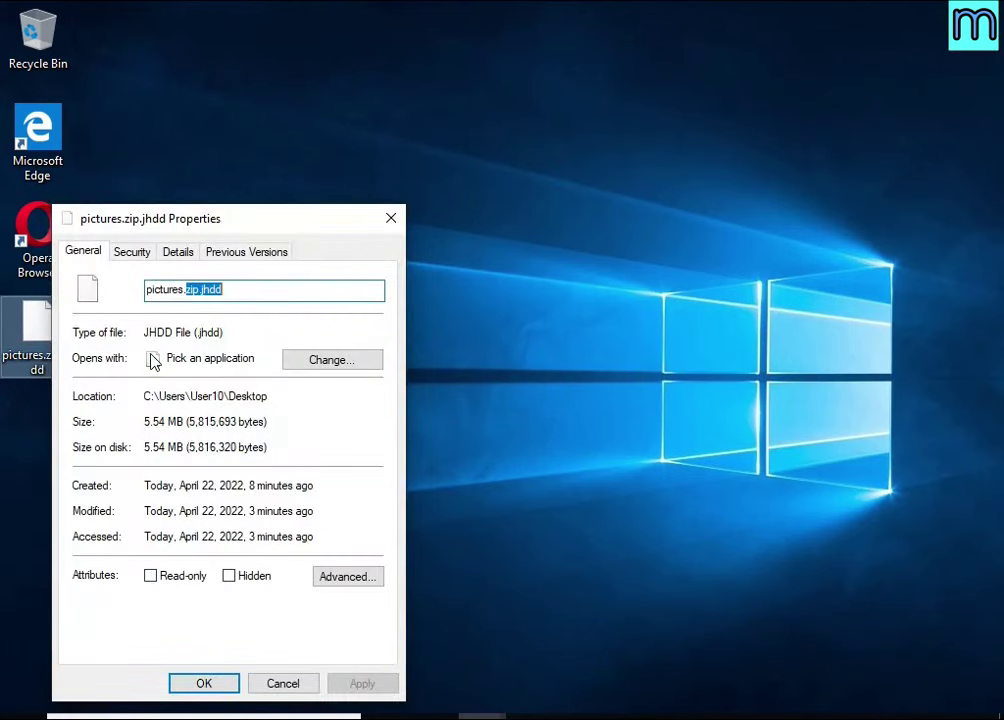
click(284, 686)
- Rename the encrypted archive on the desktop to pictures.zip, removing the .jhdd ransomware extension
right_click(62, 355)
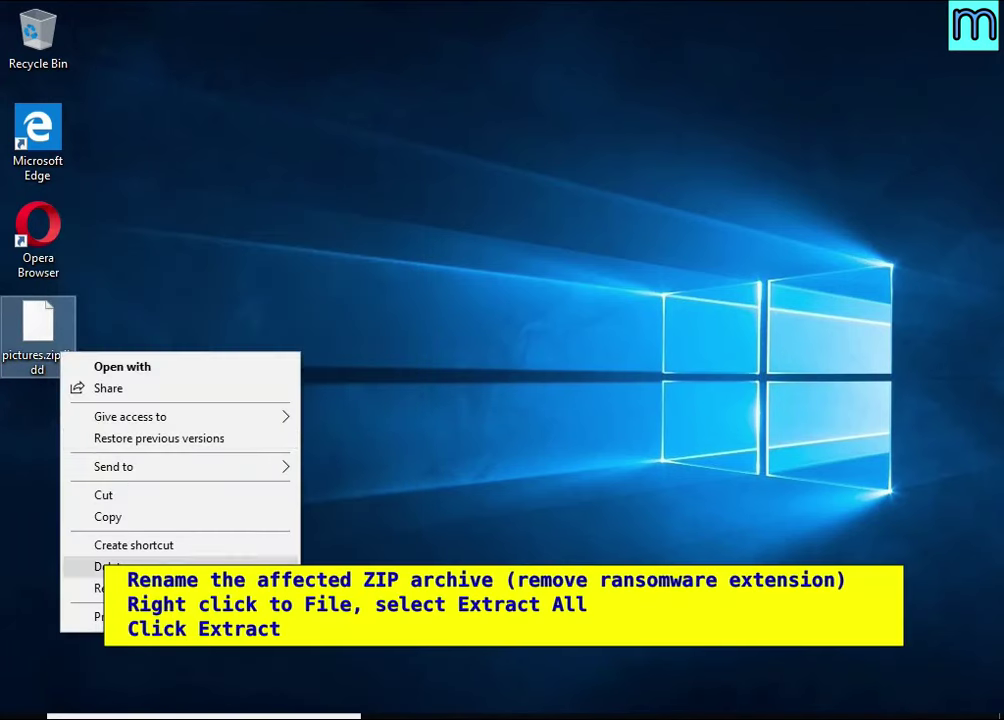
click(90, 589)
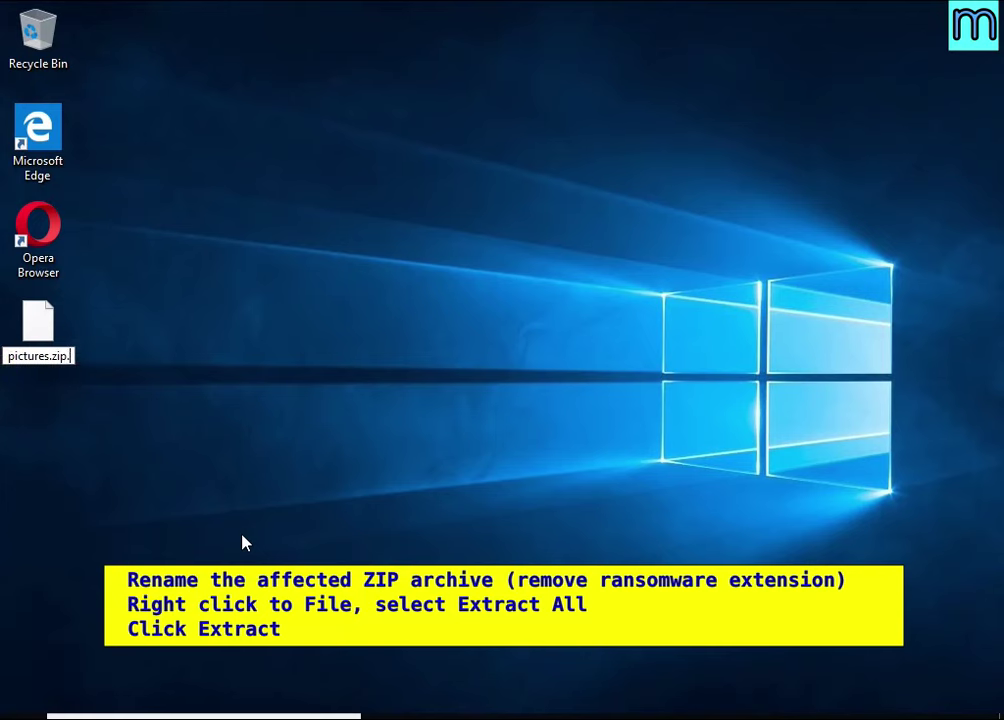
key(BackSpace)
key(Return)
click(590, 373)
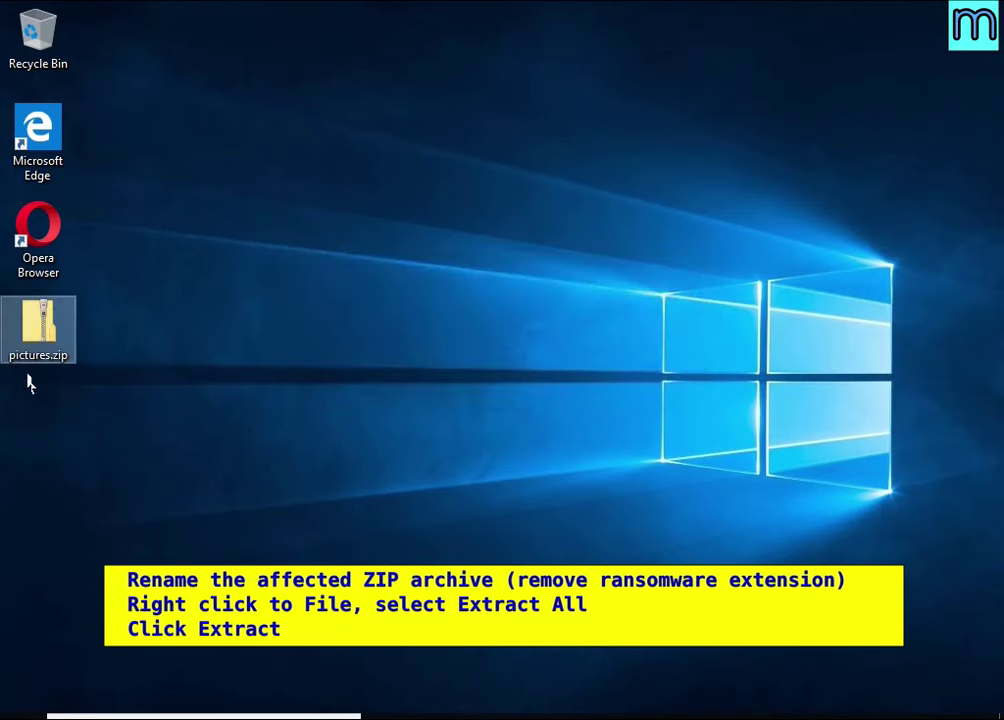
- Open the pictures.zip archive, look over its images and select all of them
double_click(38, 325)
click(418, 293)
click(410, 377)
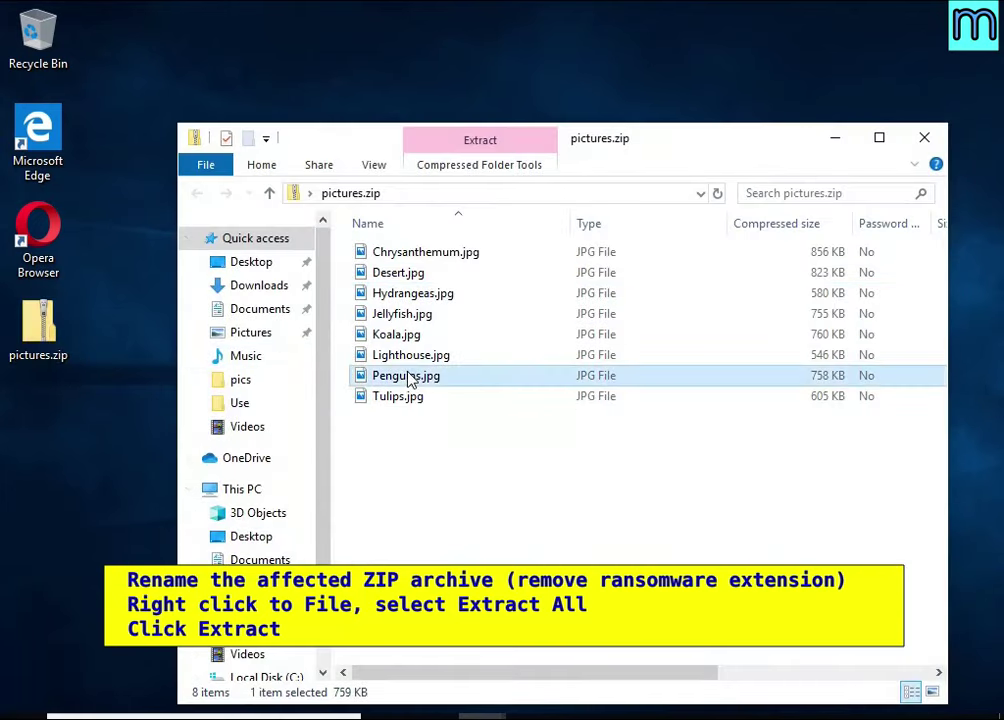
click(415, 396)
click(440, 252)
key(ctrl+a)
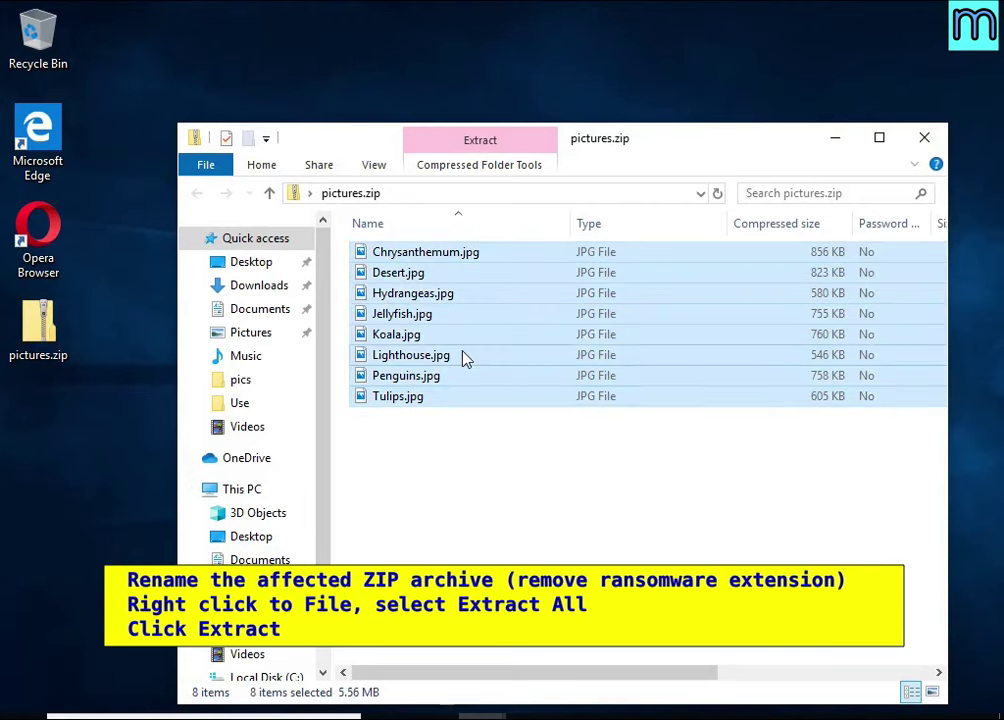
right_click(463, 354)
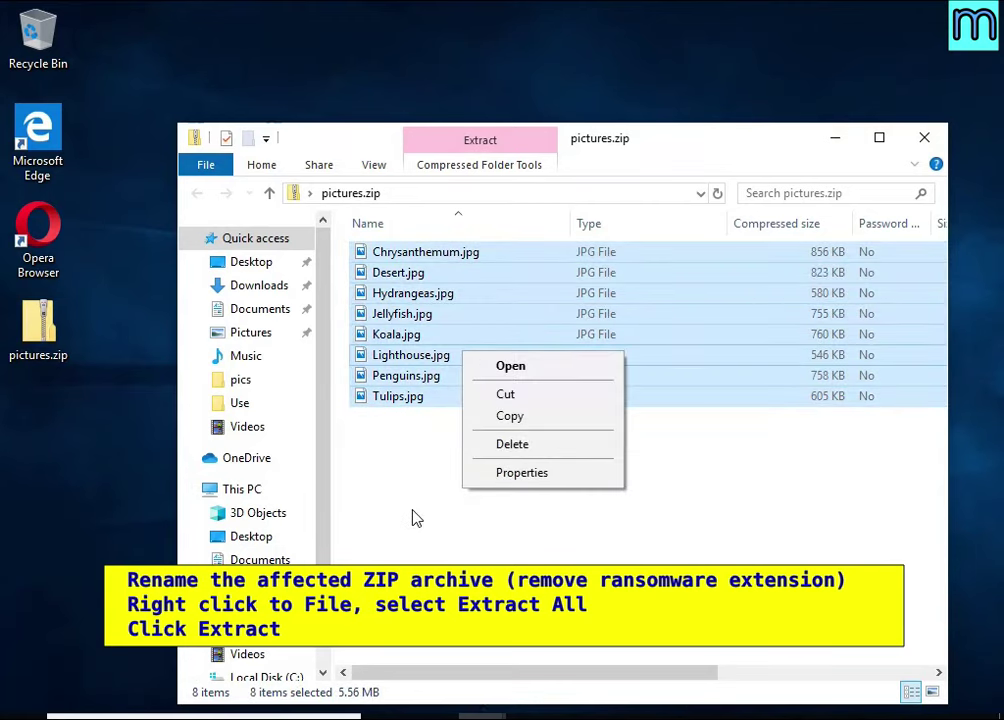
- Preview Desert.jpg directly from the pictures.zip archive and close the photo viewer
click(400, 272)
double_click(400, 272)
double_click(475, 290)
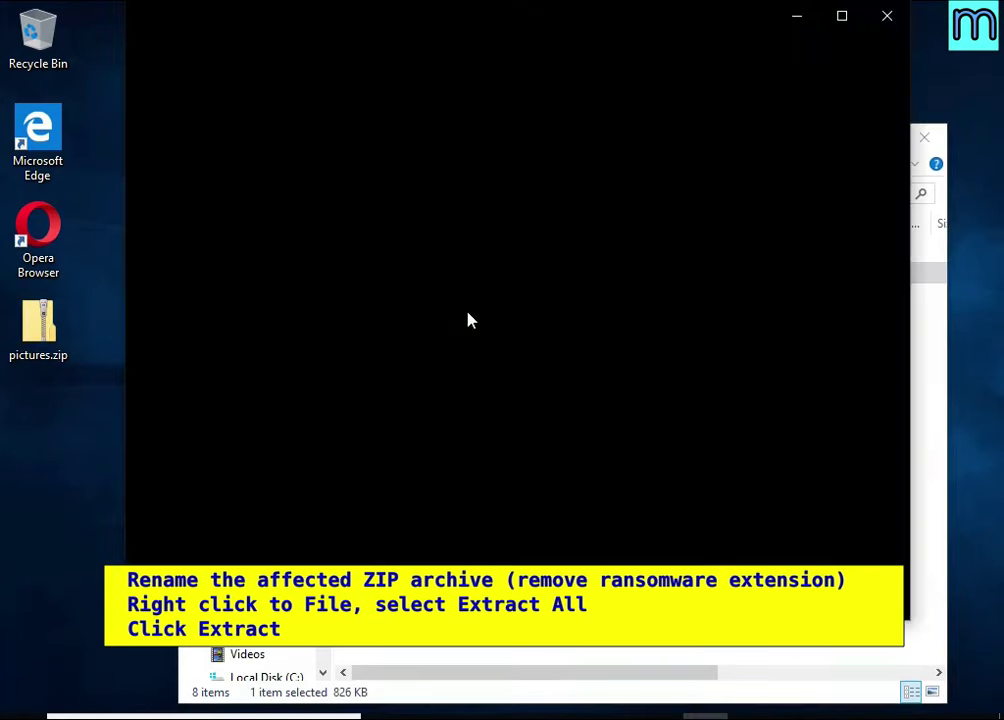
click(882, 13)
- Try to open Chrysanthemum.jpg and Hydrangeas.jpg from the archive and close the archive window
click(425, 255)
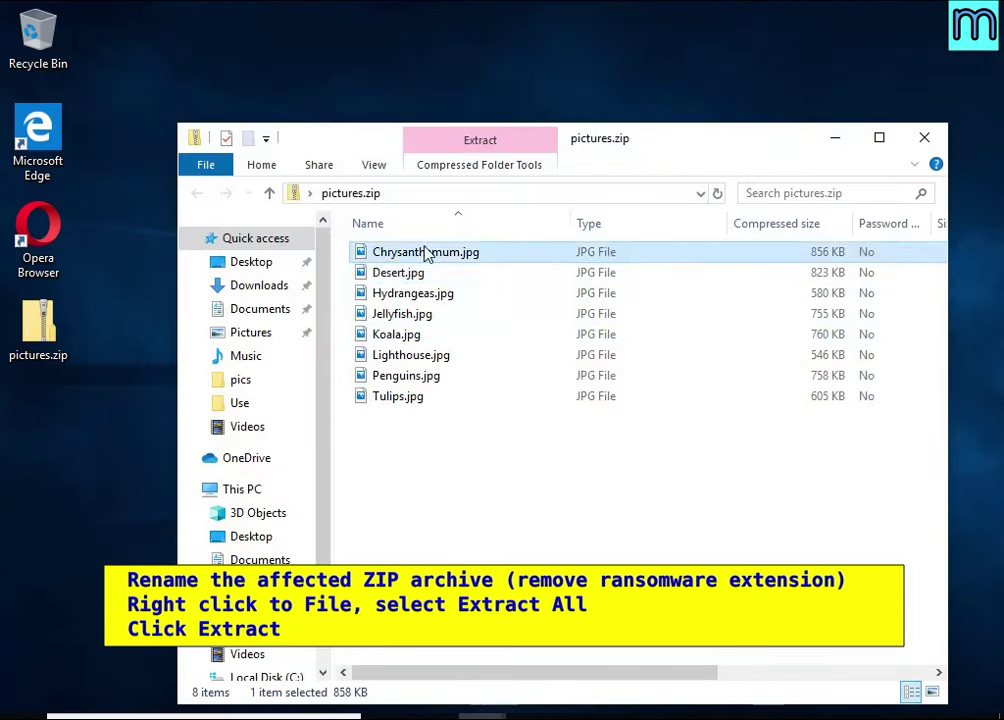
double_click(427, 255)
click(621, 374)
double_click(413, 293)
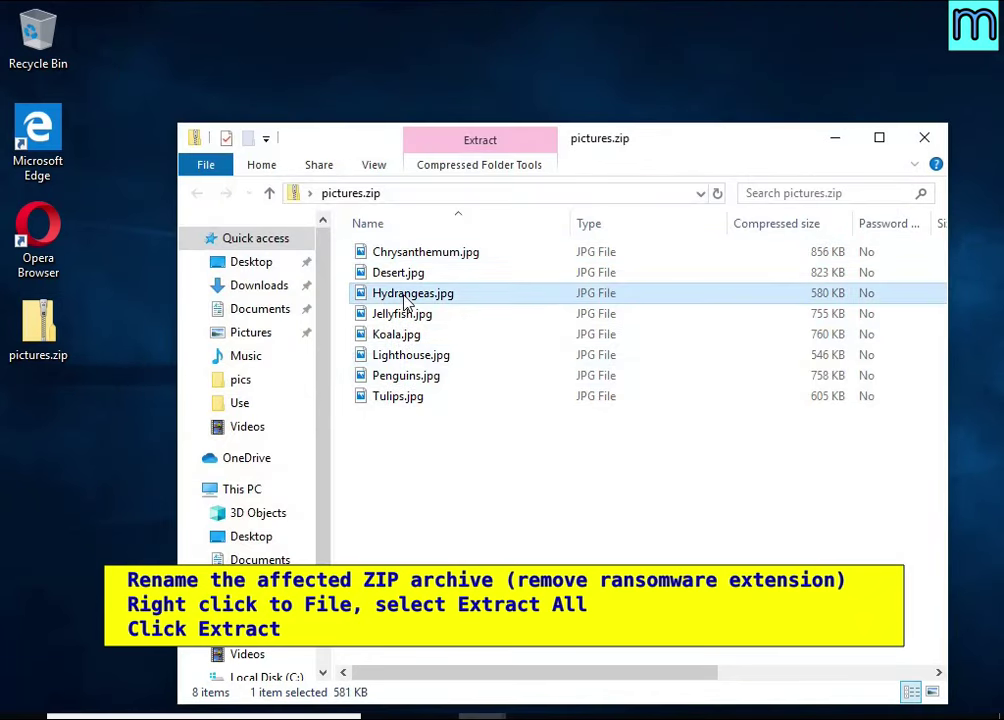
click(930, 460)
click(924, 137)
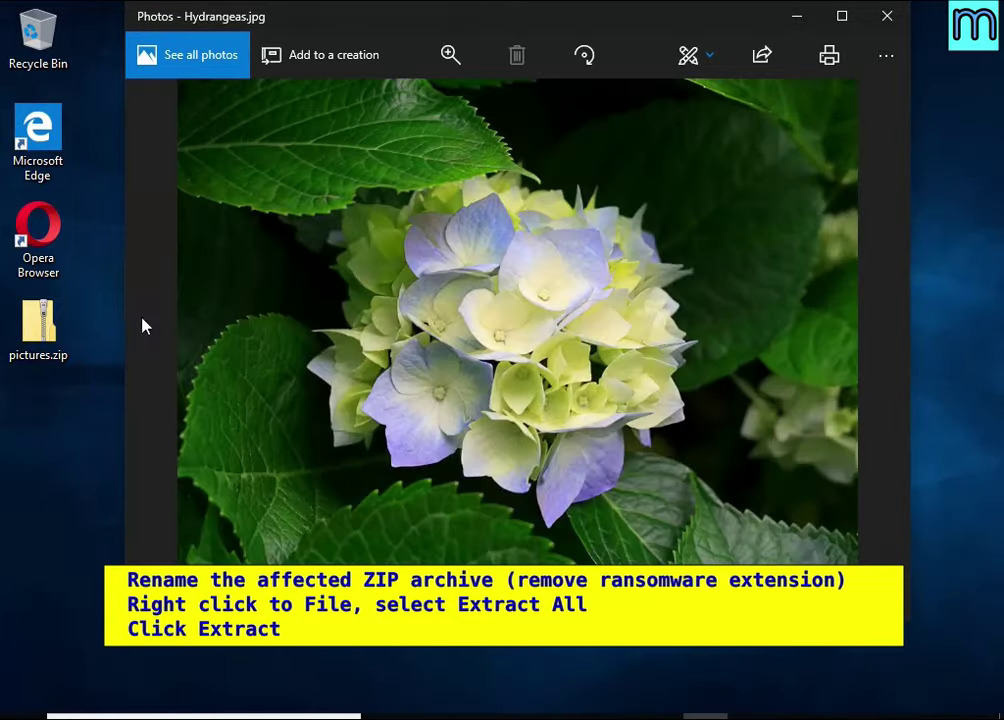
- Extract all files of pictures.zip to the pictures folder on the desktop, skipping Chrysanthemum.jpg
right_click(38, 322)
click(140, 382)
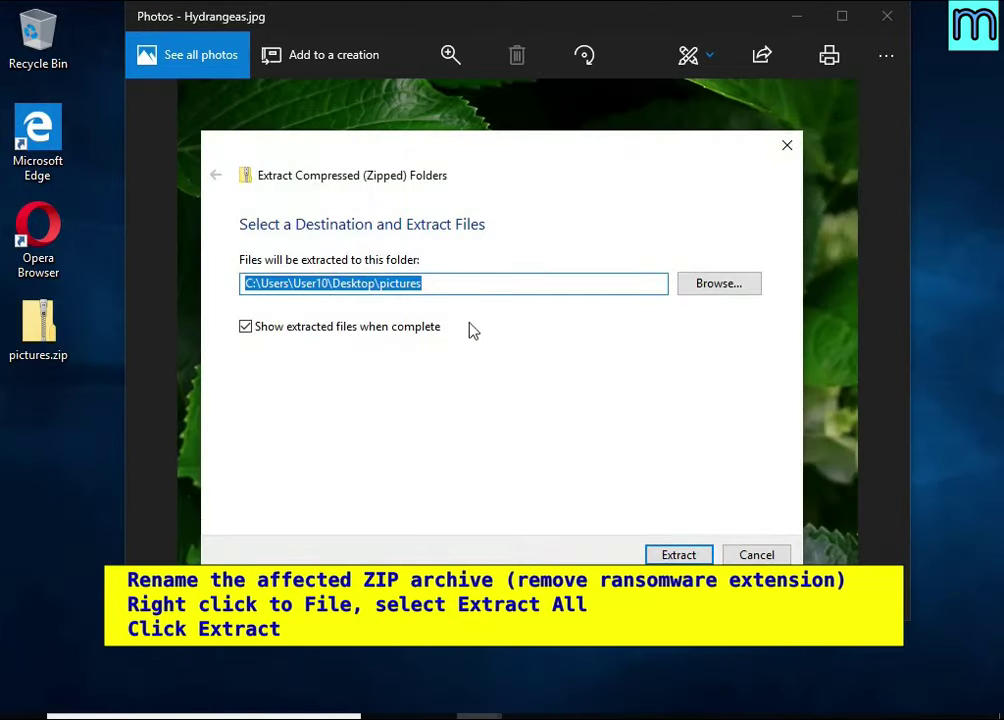
key(Return)
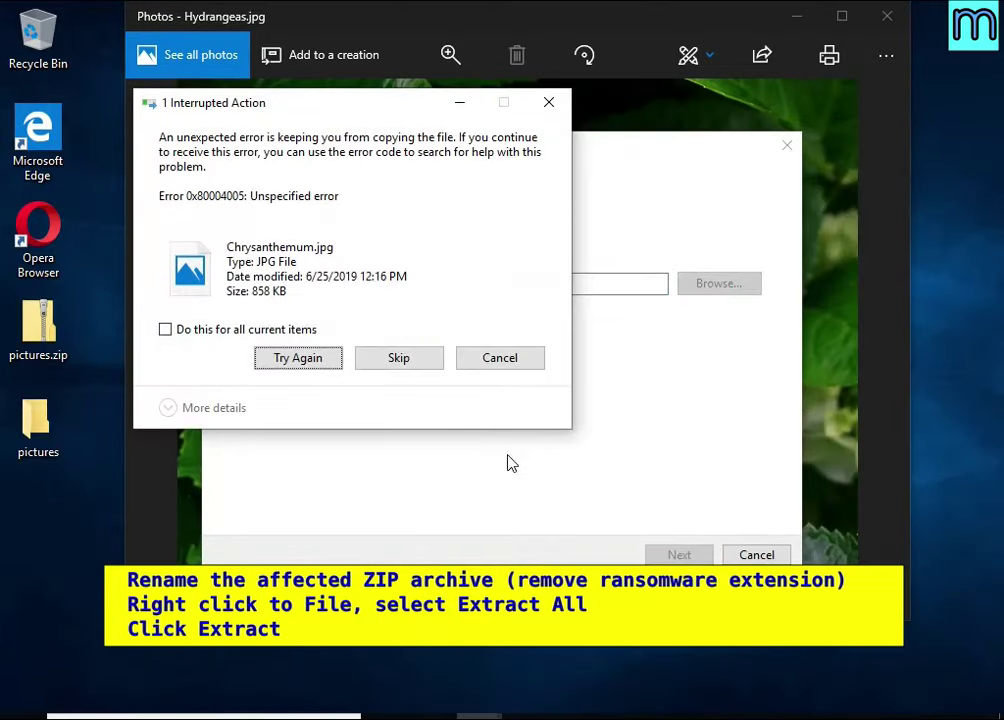
click(392, 358)
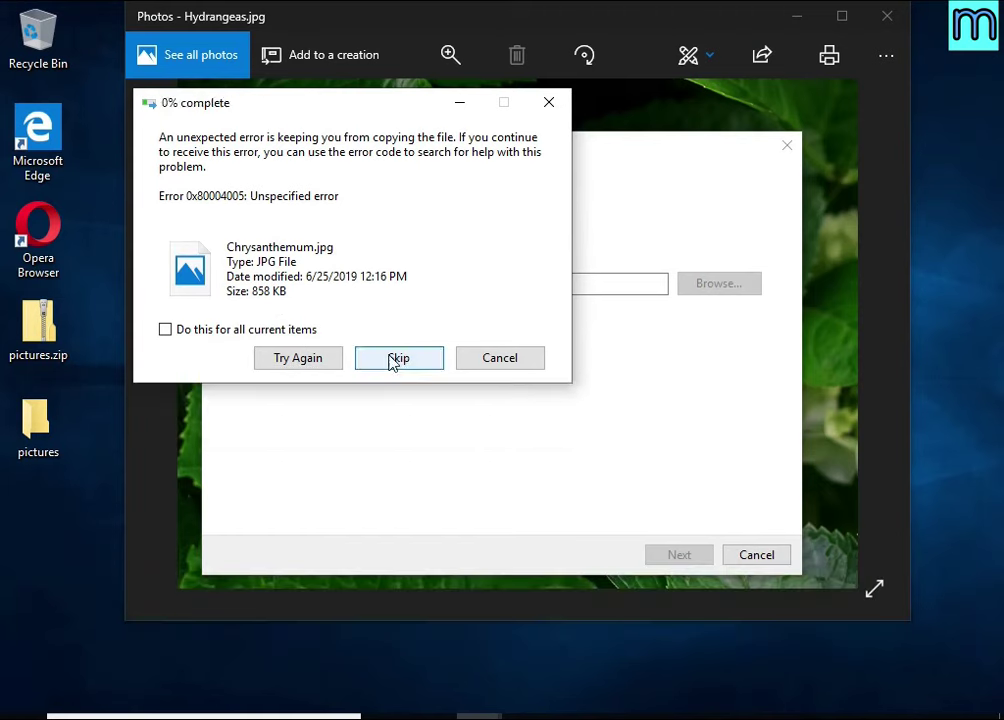
- View the extracted Tulips.jpg from the pictures folder and close it
click(447, 167)
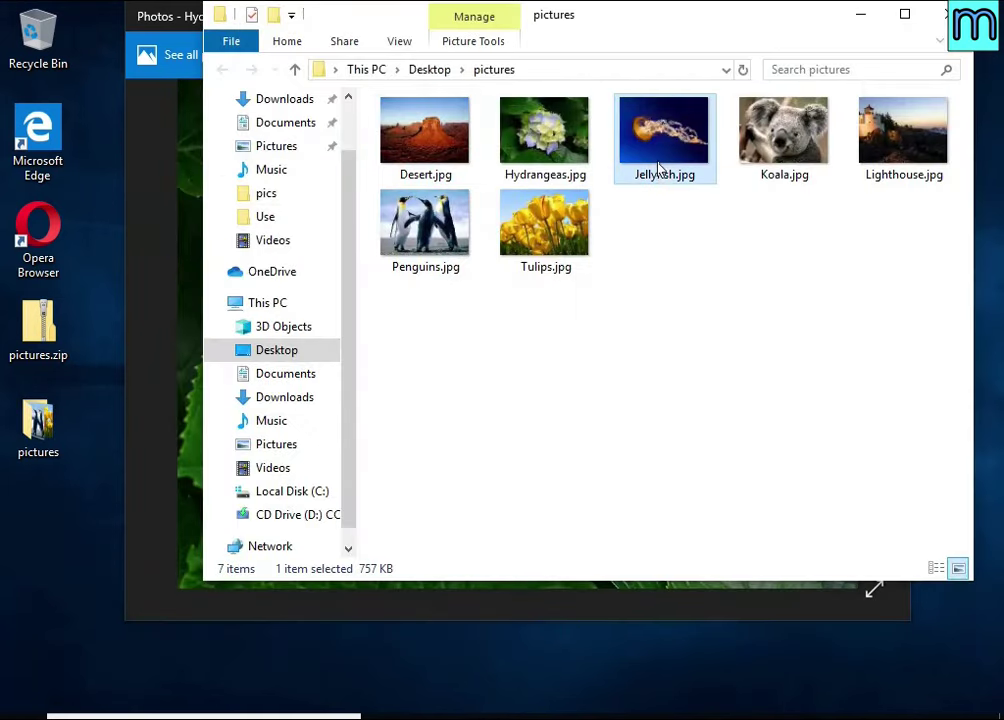
click(563, 236)
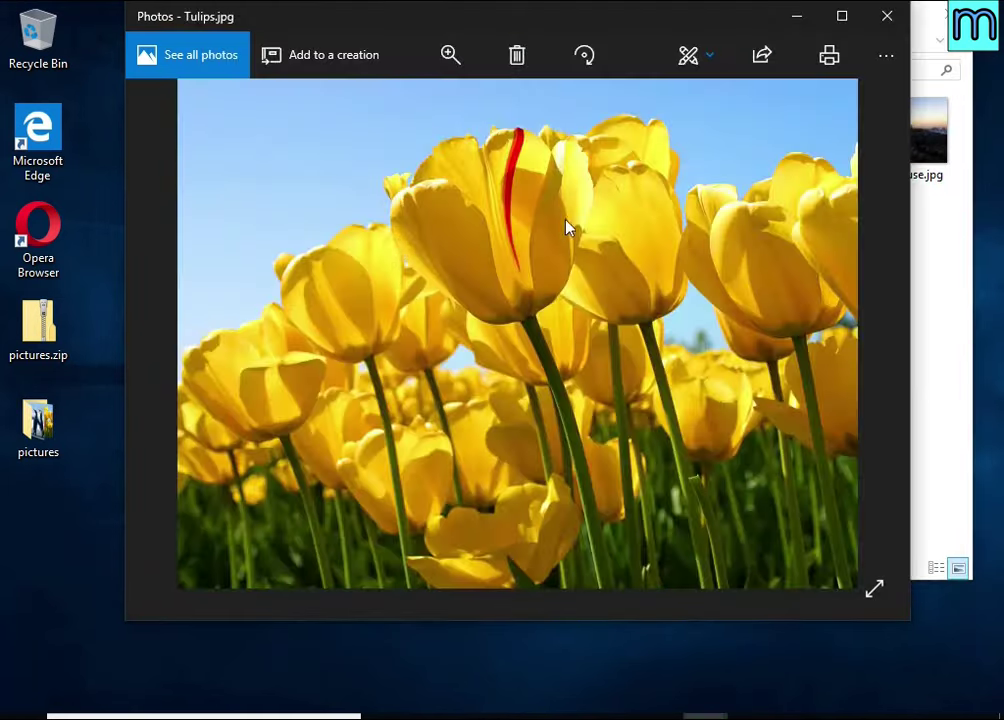
click(884, 22)
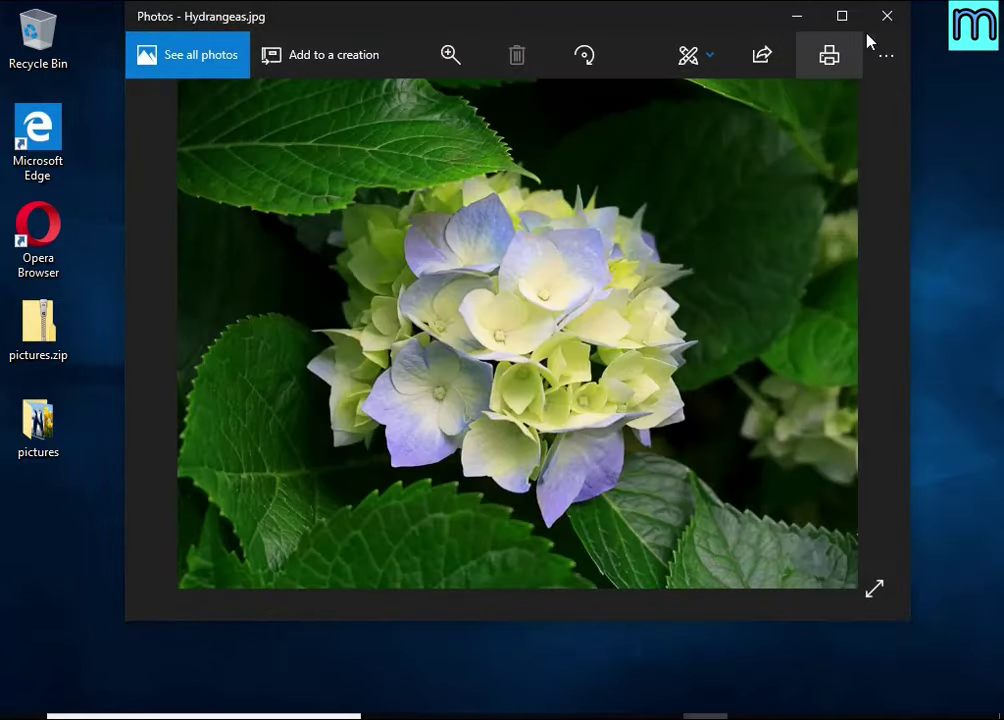